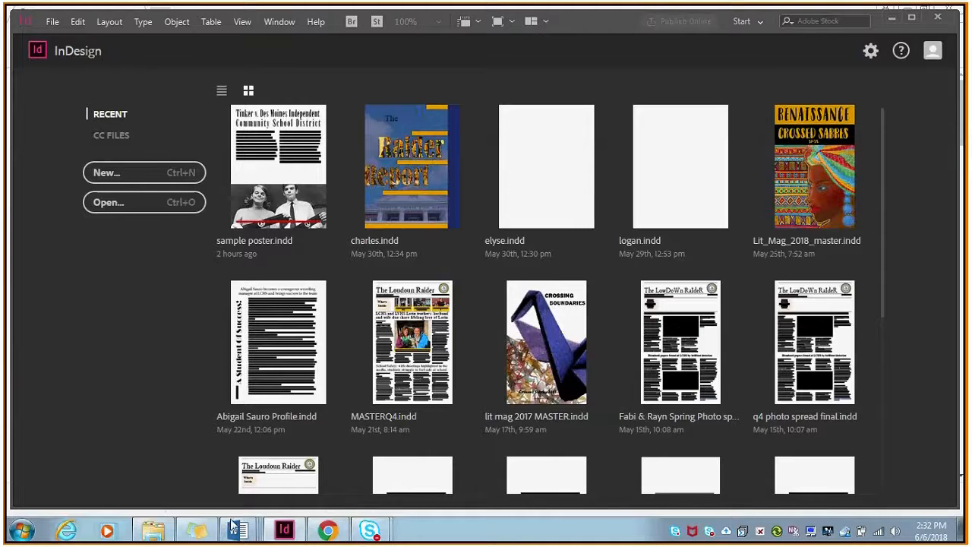
# Switch to the important cases research project assignment in Word and highlight the first two instructions of its Layout: InDesign section.
pyautogui.moveTo(238, 529)
pyautogui.click(246, 481)
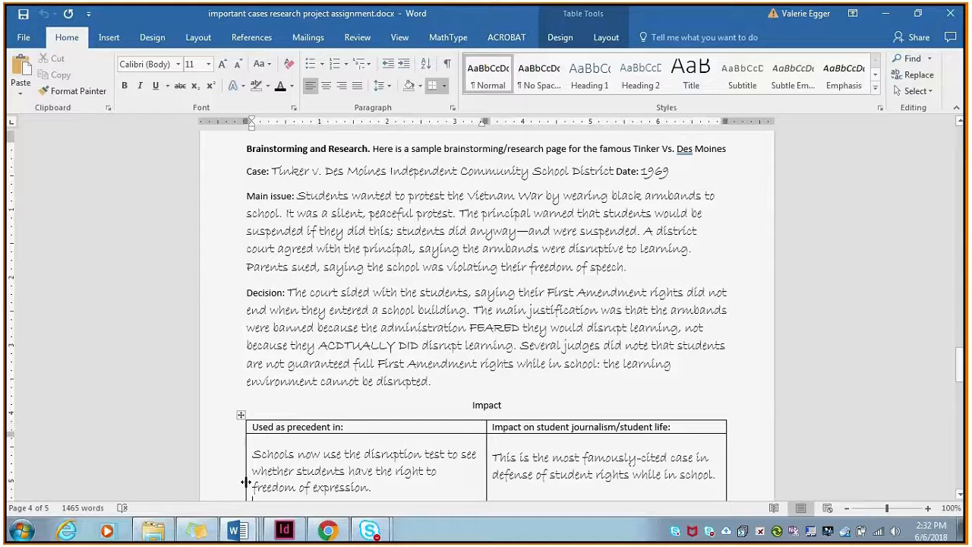
pyautogui.moveTo(959, 374); pyautogui.dragTo(958, 288)
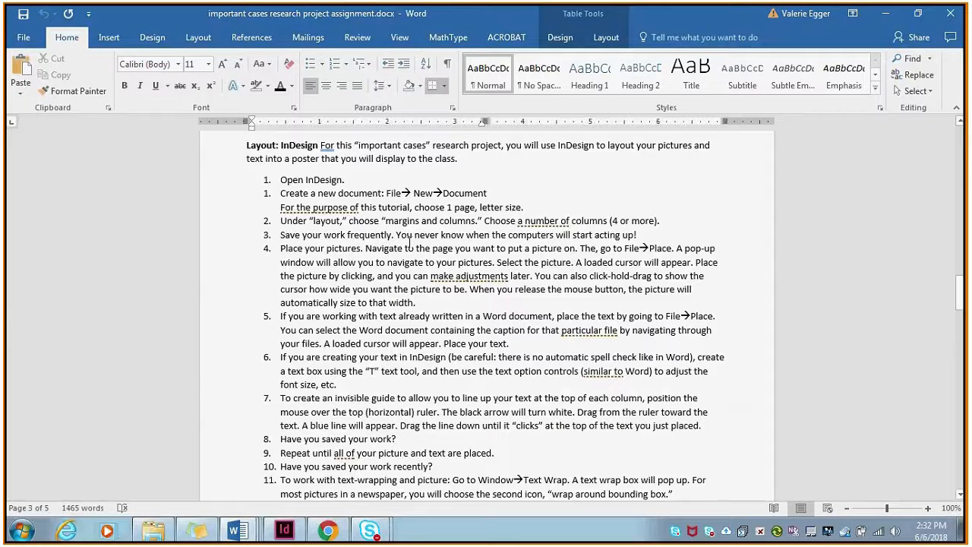
pyautogui.click(281, 180)
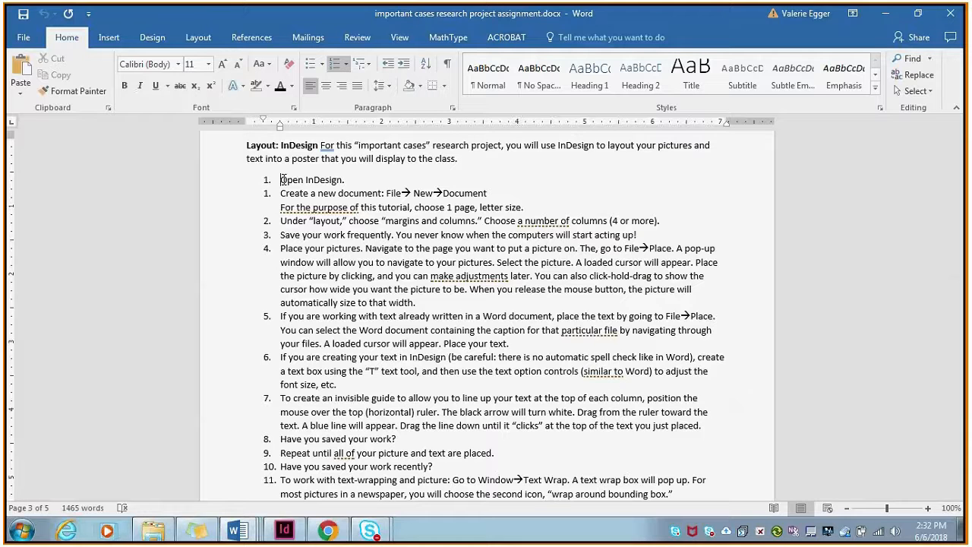
pyautogui.moveTo(280, 179); pyautogui.dragTo(491, 198)
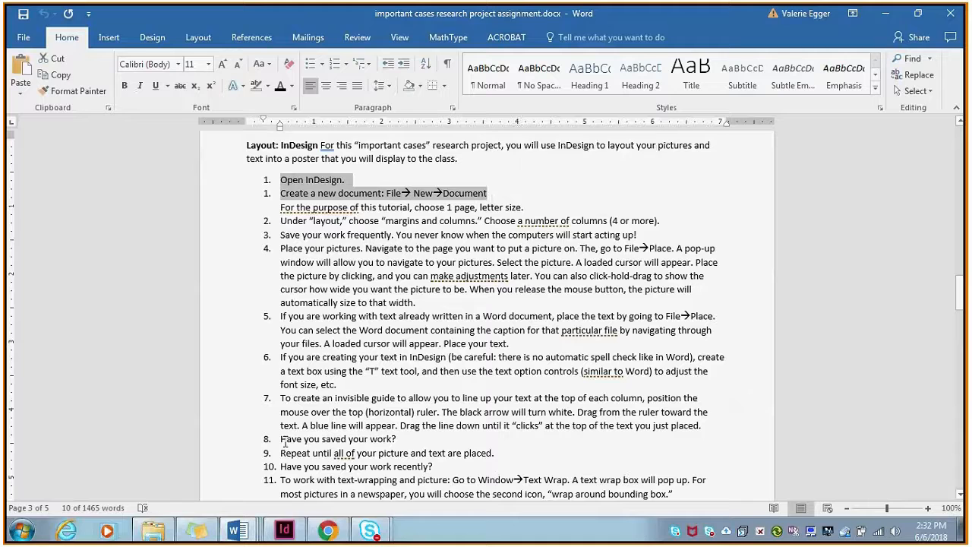
# Switch to InDesign and create a new one-page, portrait Letter document with its units set to inches.
pyautogui.click(294, 529)
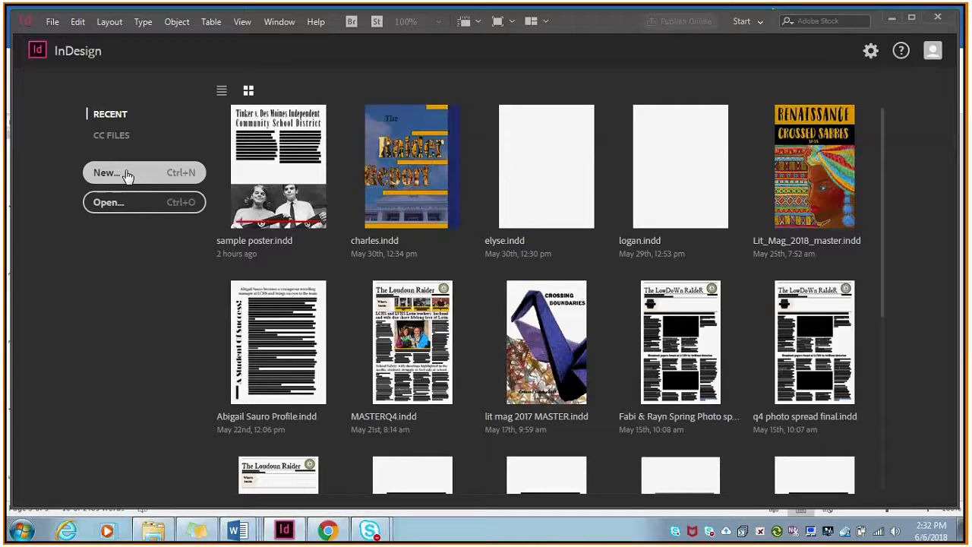
pyautogui.click(53, 21)
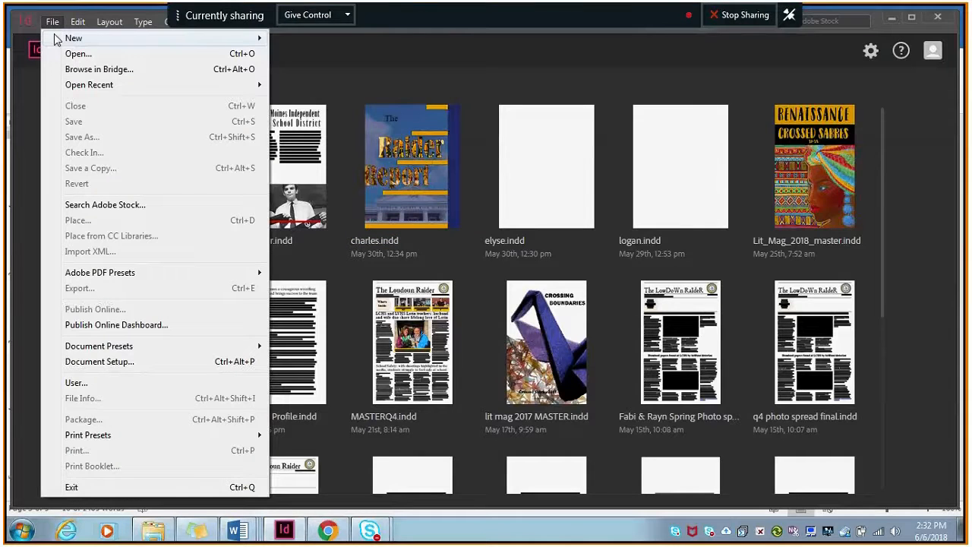
pyautogui.moveTo(83, 41)
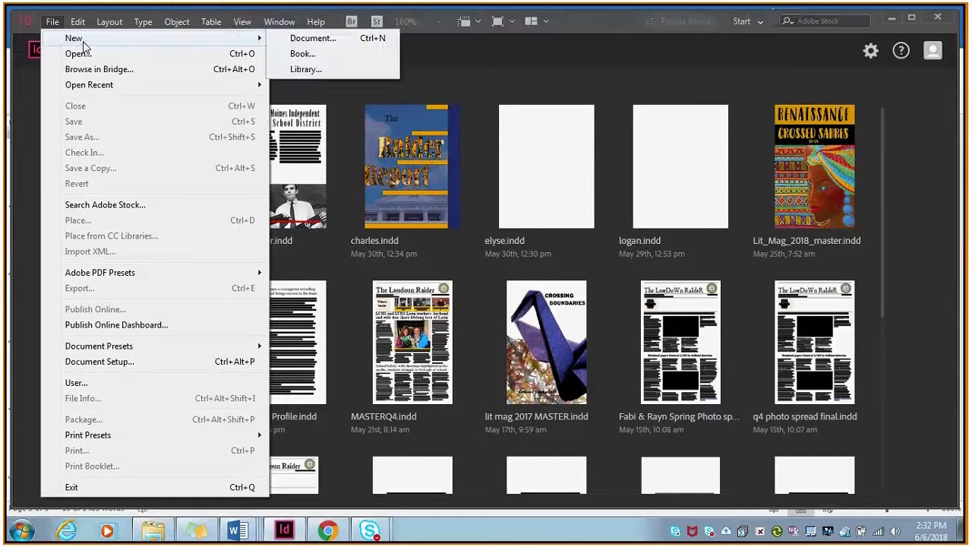
pyautogui.click(302, 41)
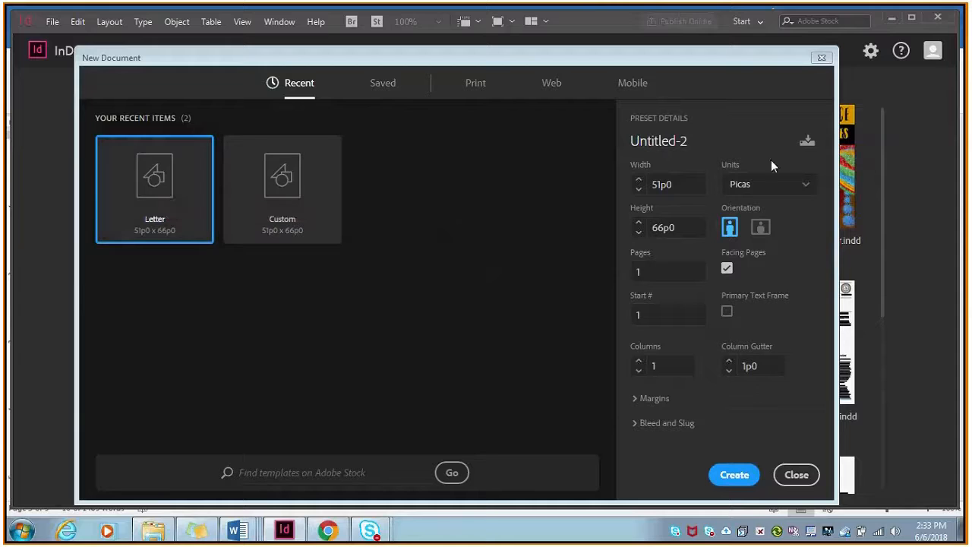
pyautogui.click(807, 190)
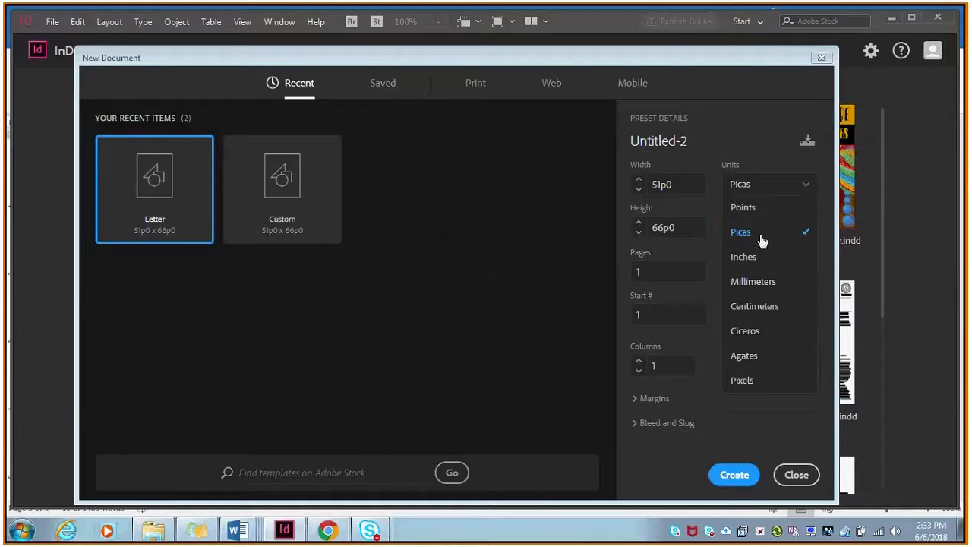
pyautogui.click(748, 257)
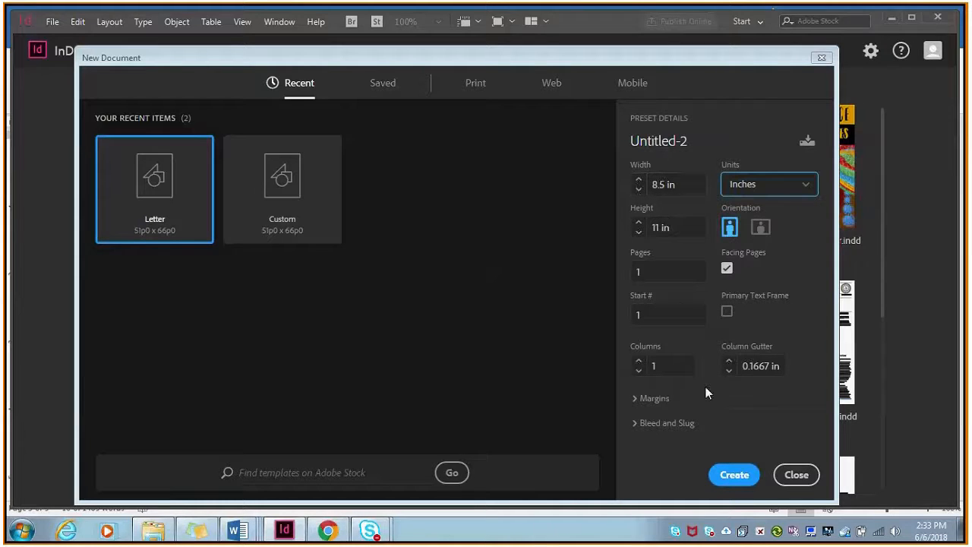
# Switch to Word and highlight instruction 2, about choosing margins and the number of columns.
pyautogui.click(239, 529)
pyautogui.doubleClick(283, 221)
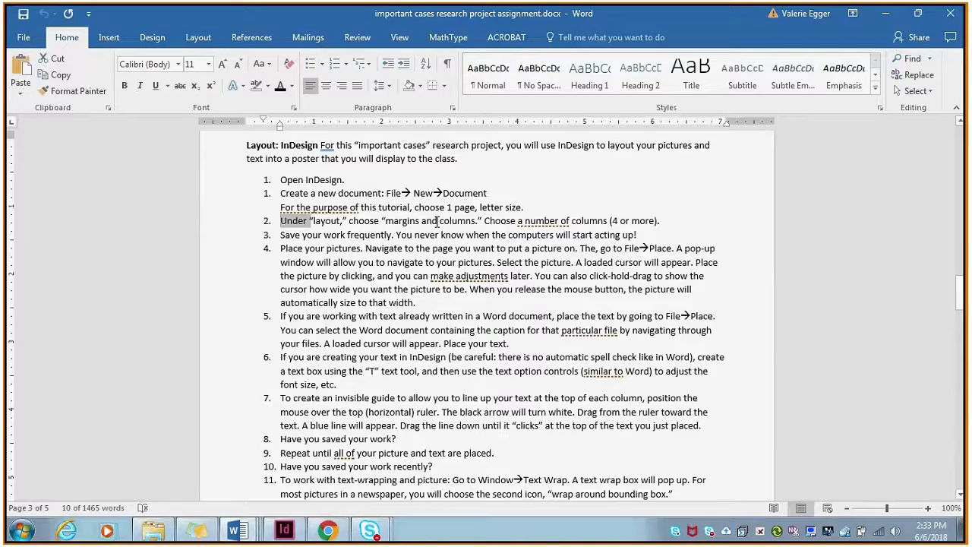
pyautogui.keyDown('shift'); pyautogui.click(660, 220); pyautogui.keyUp('shift')
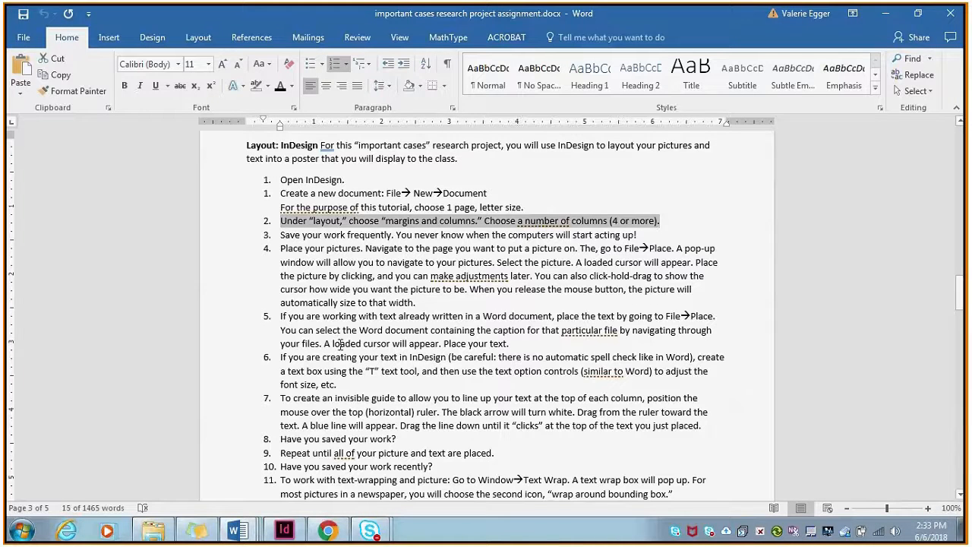
# Switch to InDesign and divide the new document's page into 6 columns.
pyautogui.click(285, 530)
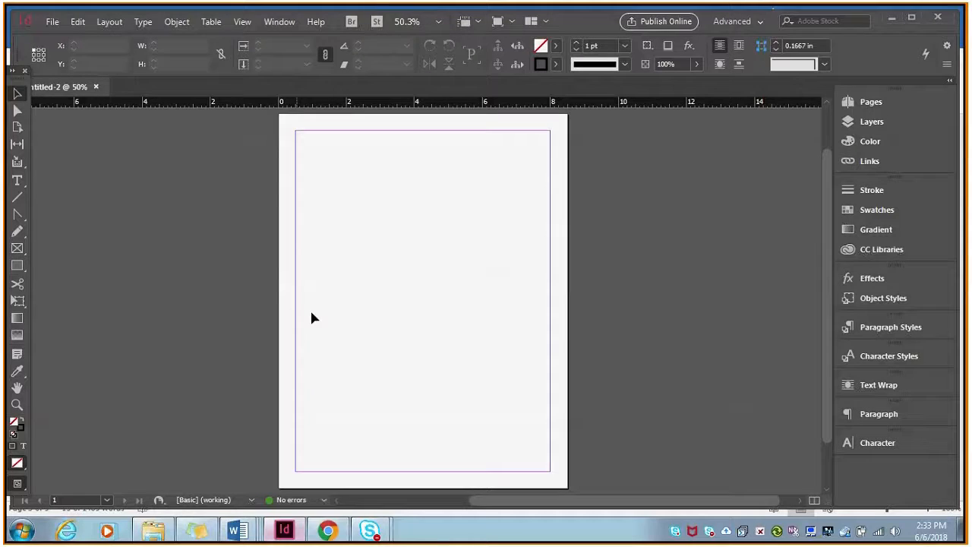
pyautogui.click(110, 23)
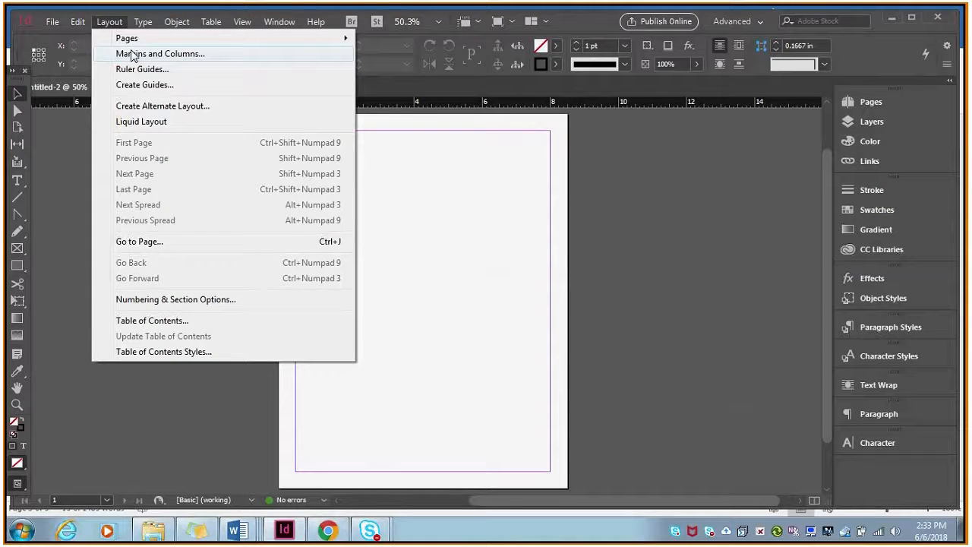
pyautogui.click(133, 54)
pyautogui.click(375, 295)
pyautogui.click(375, 295)
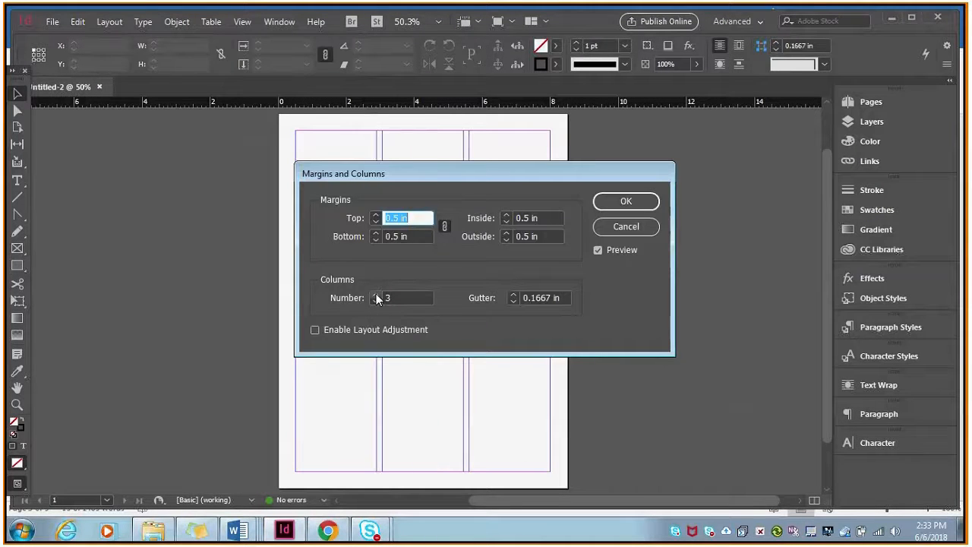
pyautogui.click(375, 295)
pyautogui.moveTo(427, 180); pyautogui.dragTo(600, 209)
pyautogui.click(548, 323)
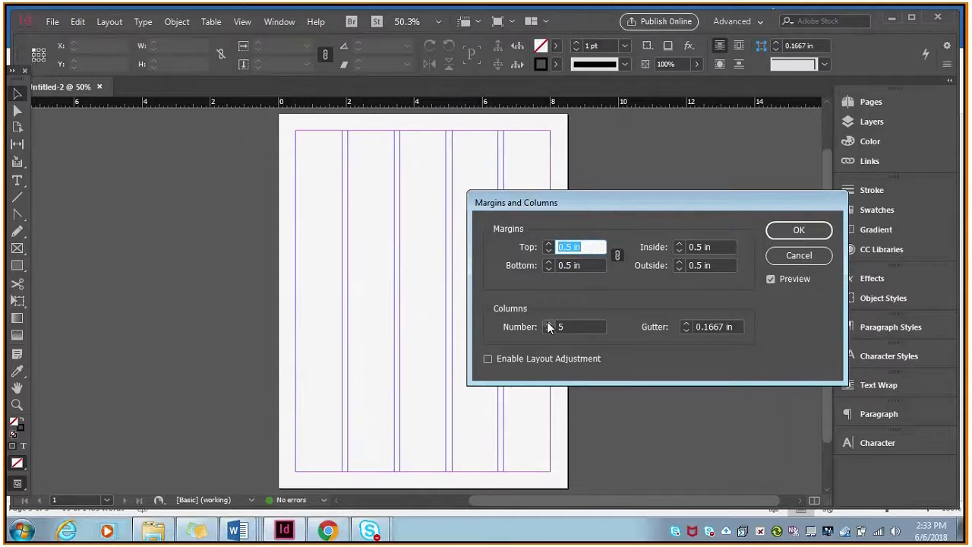
pyautogui.click(548, 324)
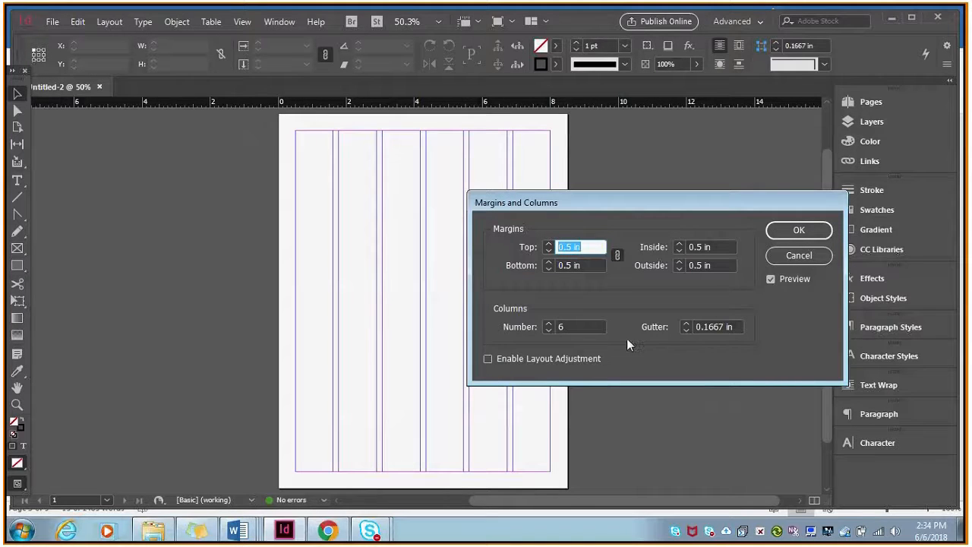
pyautogui.click(797, 230)
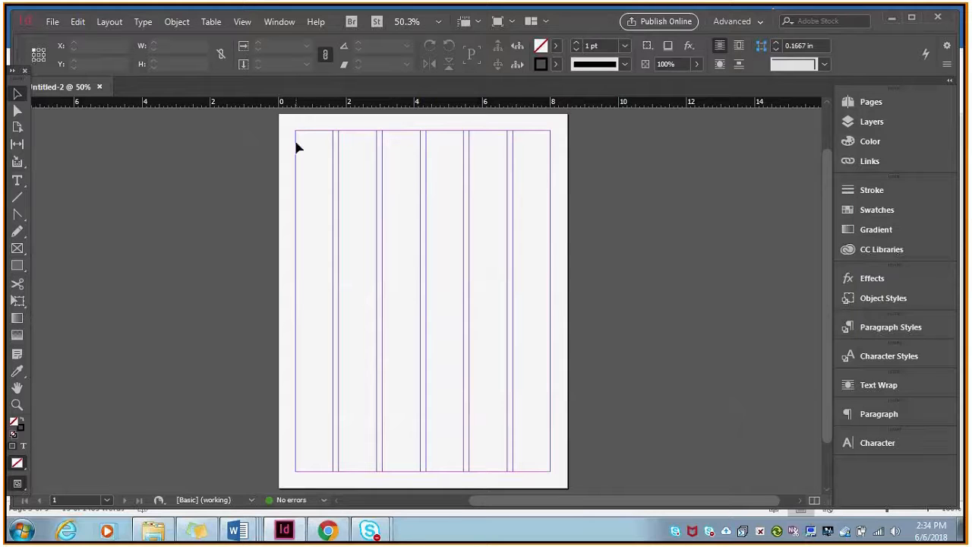
pyautogui.moveTo(296, 142); pyautogui.dragTo(422, 217)
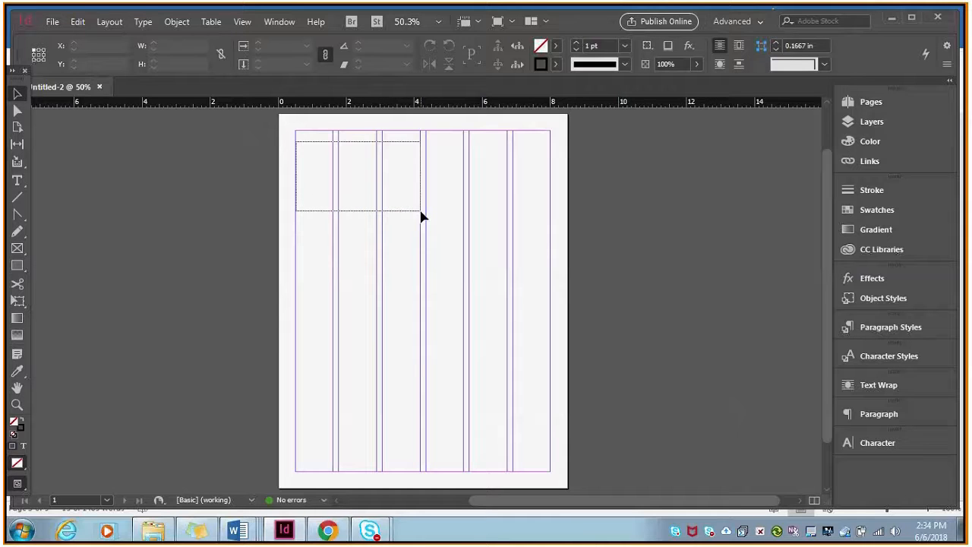
pyautogui.moveTo(423, 217); pyautogui.dragTo(421, 215)
pyautogui.moveTo(295, 144); pyautogui.dragTo(554, 304)
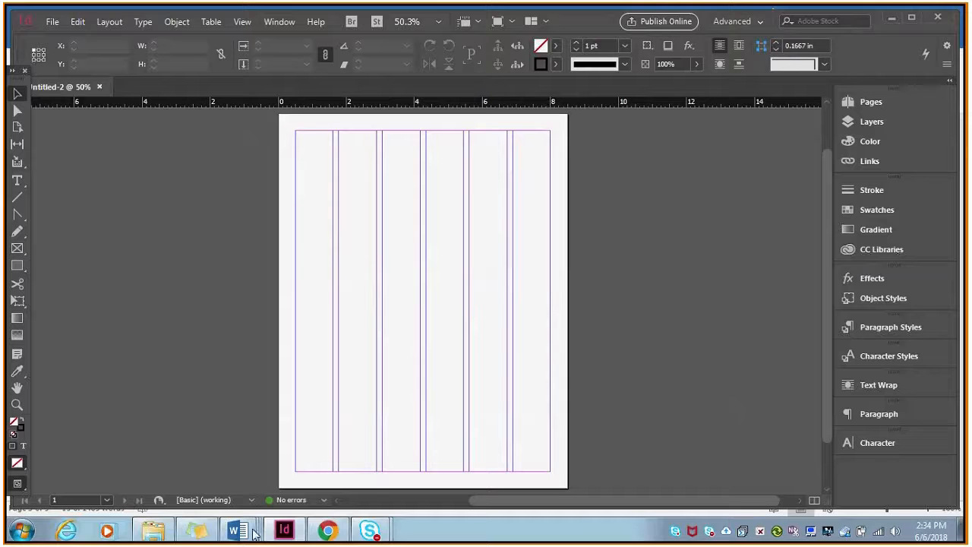
# Highlight the instruction about saving frequently in the Word assignment, then return to InDesign and save the document as "sample poster 2".
pyautogui.moveTo(237, 530)
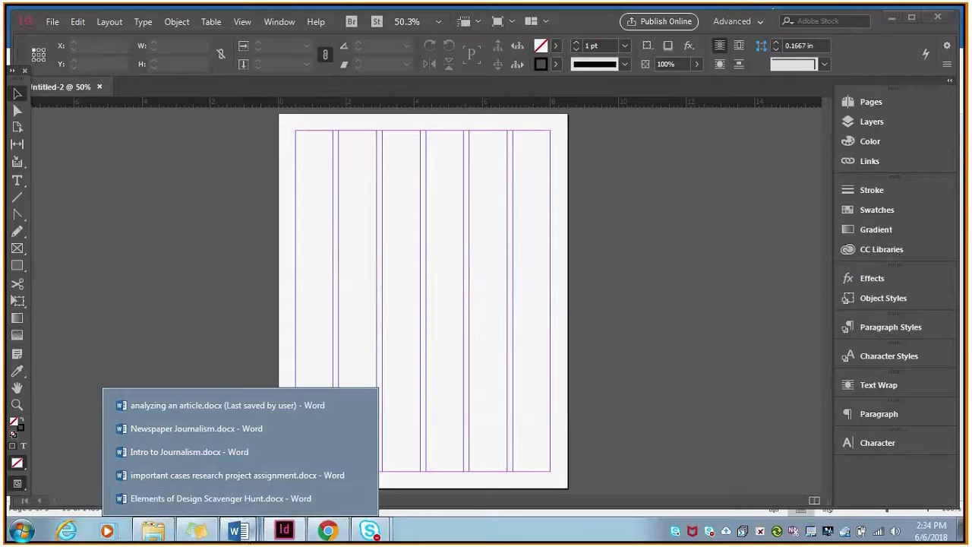
pyautogui.click(243, 475)
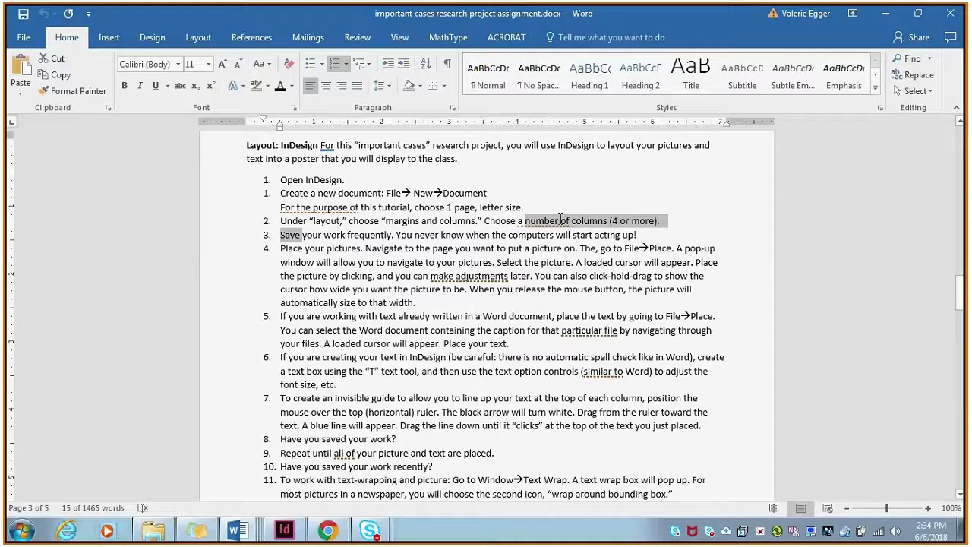
pyautogui.click(286, 531)
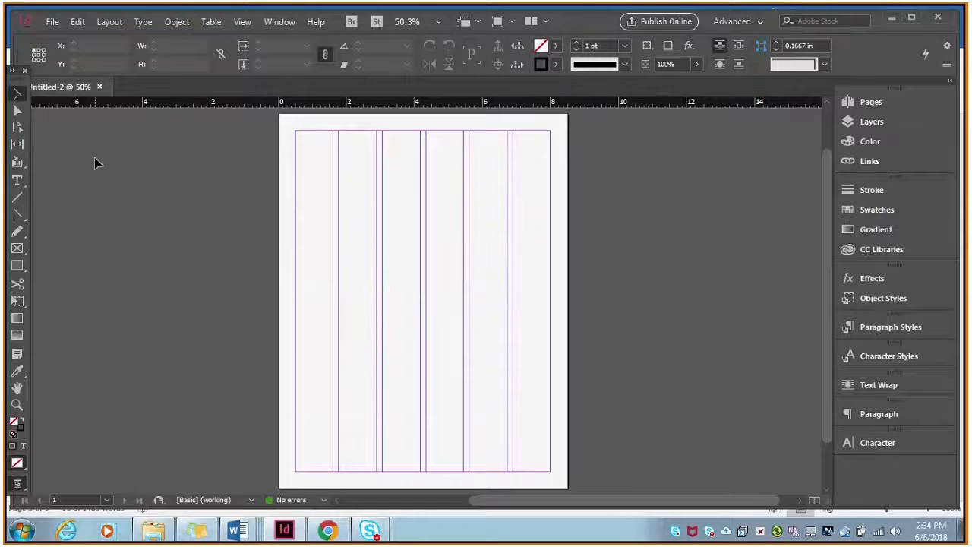
pyautogui.click(53, 22)
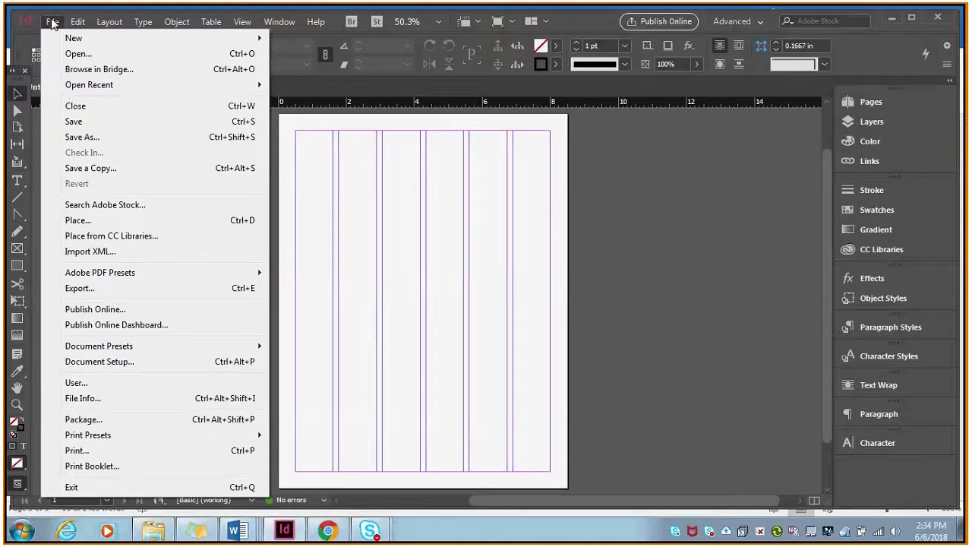
pyautogui.click(84, 128)
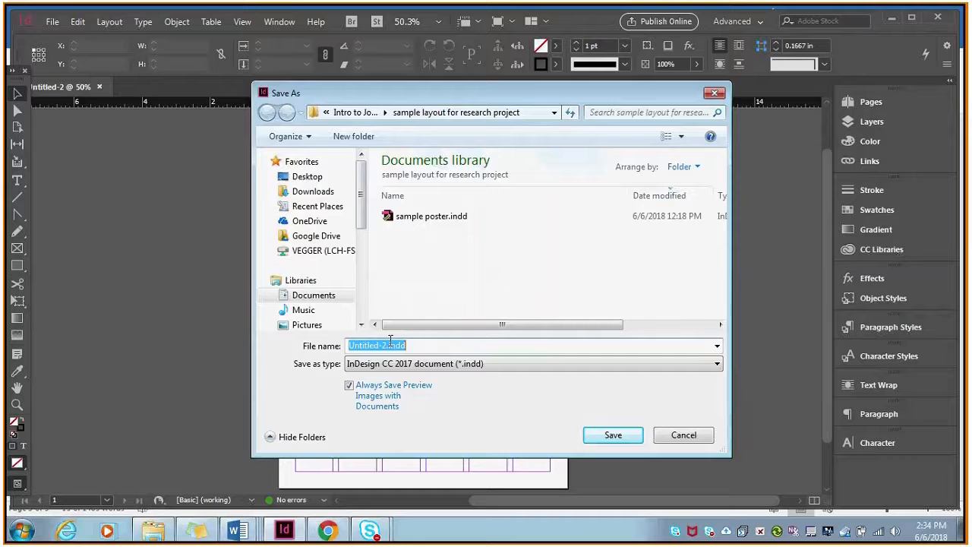
pyautogui.write('sample poster 2')
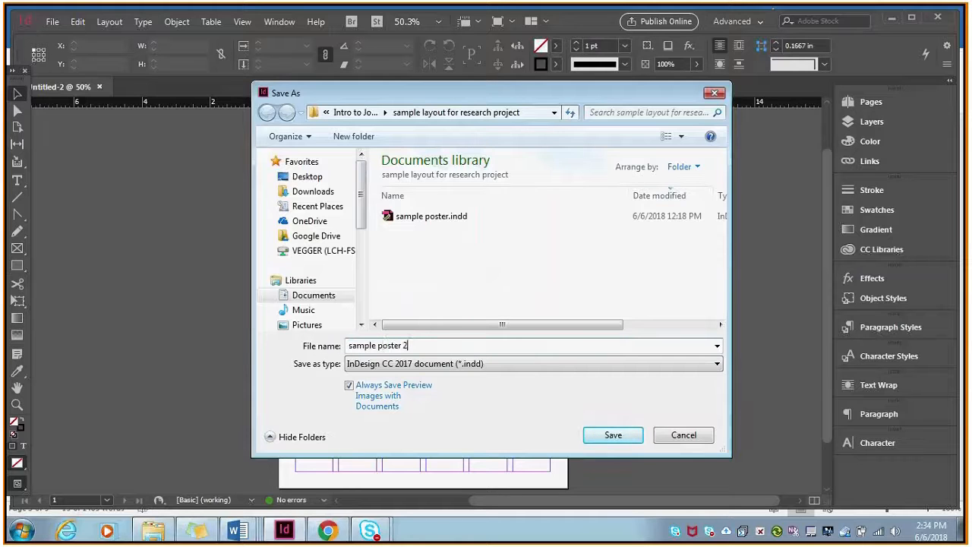
pyautogui.click(617, 436)
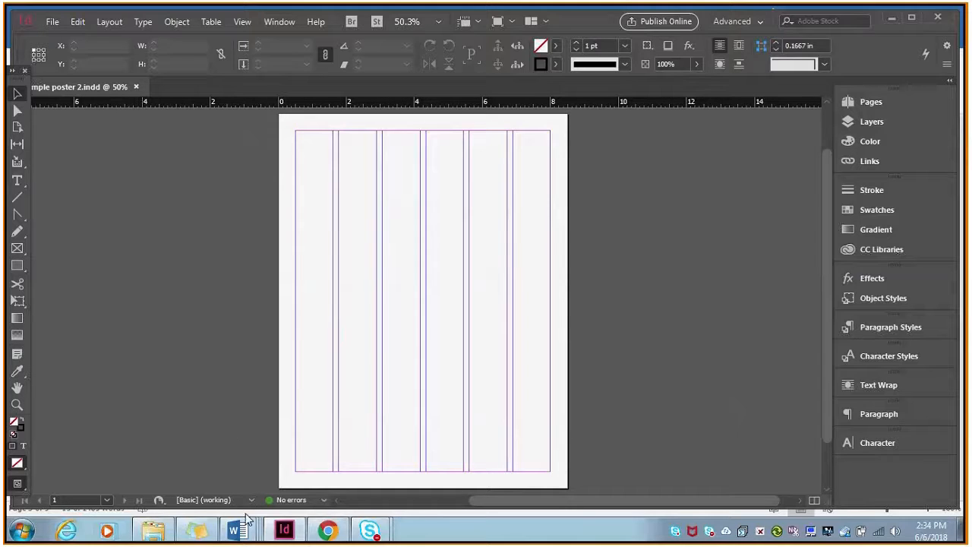
# Switch to the assignment in Word and highlight instruction 4, about placing pictures.
pyautogui.moveTo(242, 524)
pyautogui.click(251, 471)
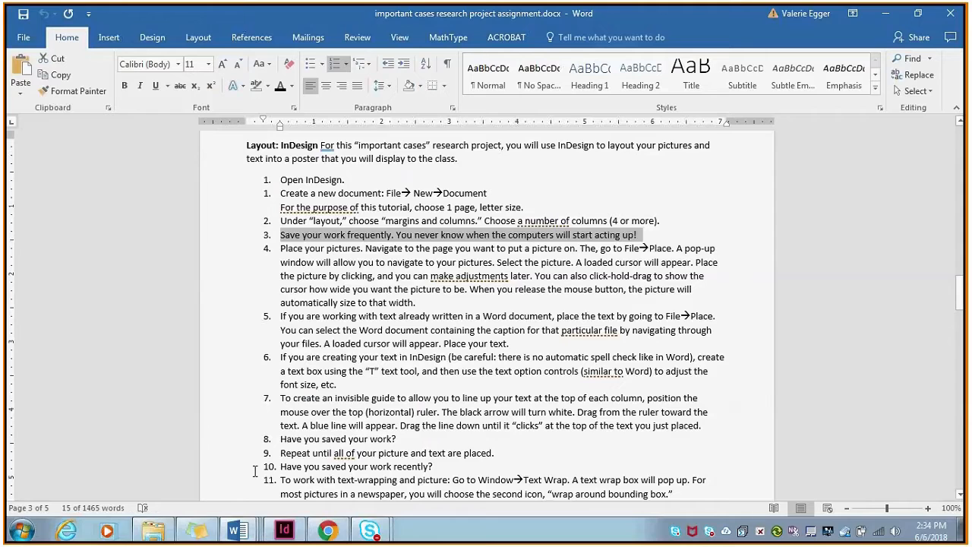
pyautogui.moveTo(281, 249); pyautogui.dragTo(548, 304)
# Switch to Chrome, open the source article of the Tinker v. Des Moines photo, and show the options for saving the picture.
pyautogui.click(330, 534)
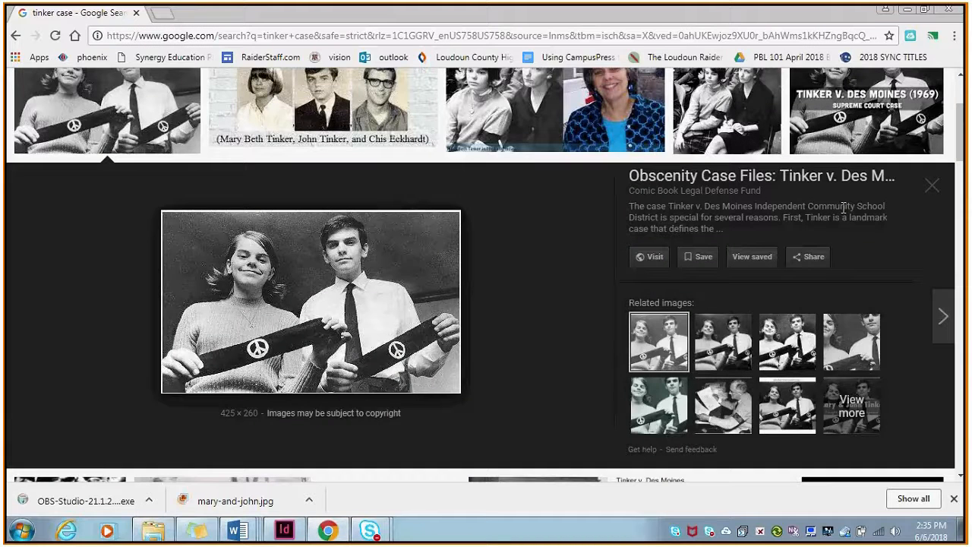
pyautogui.click(389, 254)
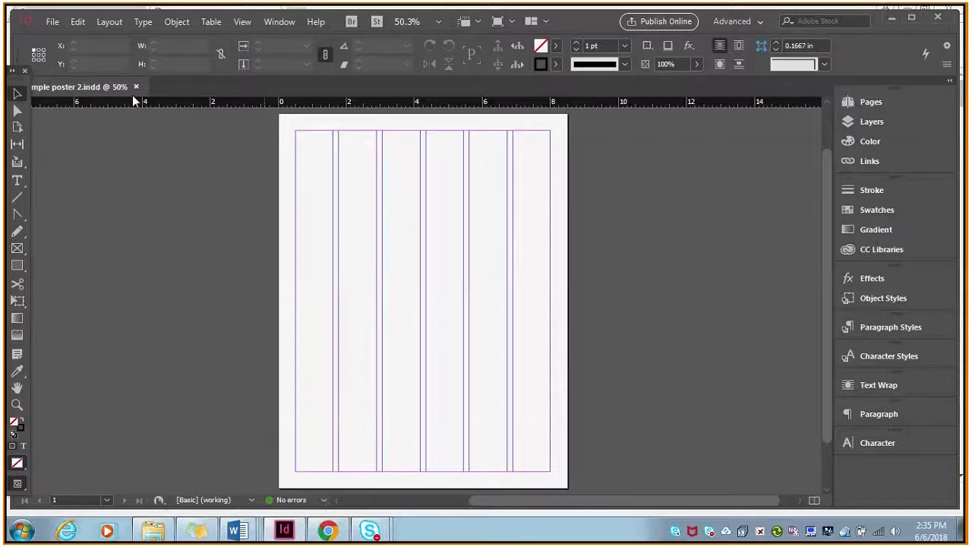
pyautogui.click(315, 537)
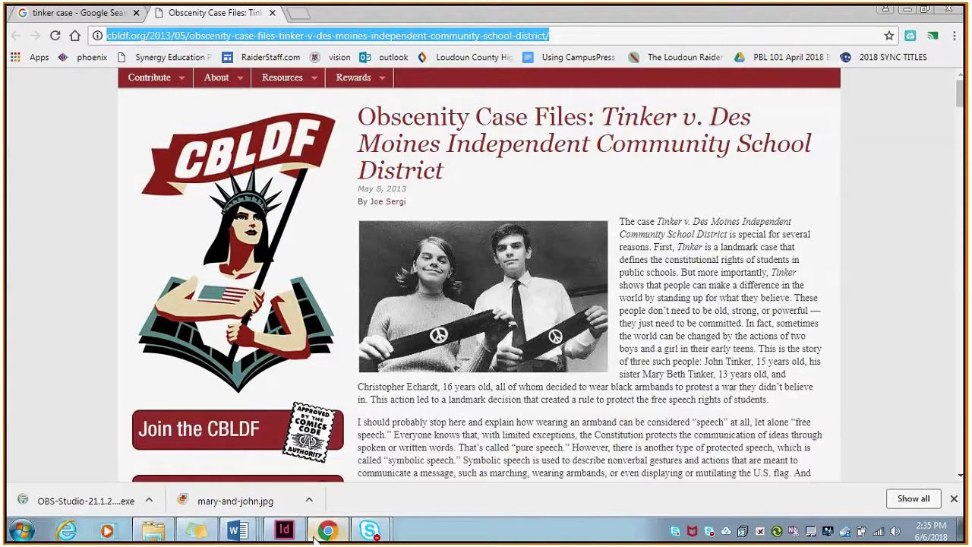
pyautogui.rightClick(439, 315)
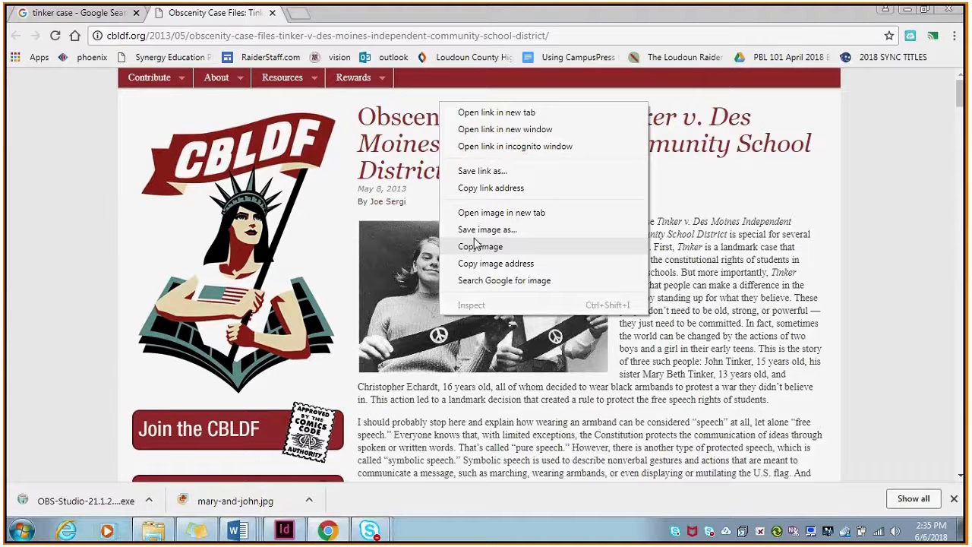
# Switch to InDesign and load mary-and-john.jpg for placing, showing the project folder's files as large icons.
pyautogui.click(287, 532)
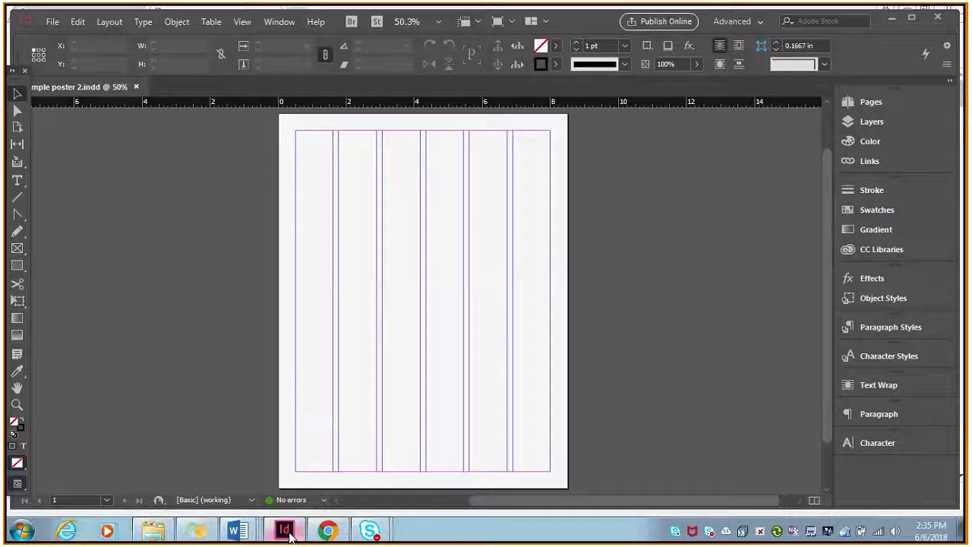
pyautogui.click(53, 23)
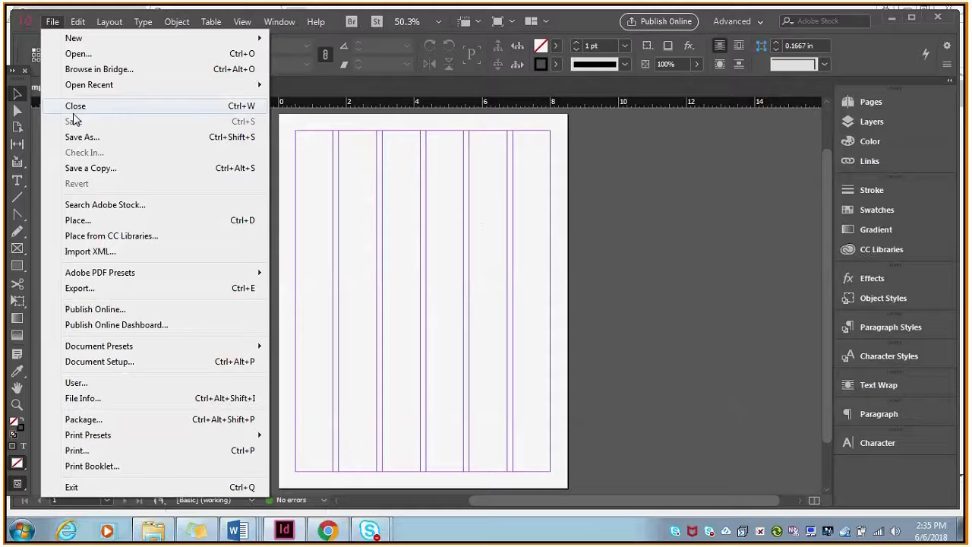
pyautogui.click(79, 219)
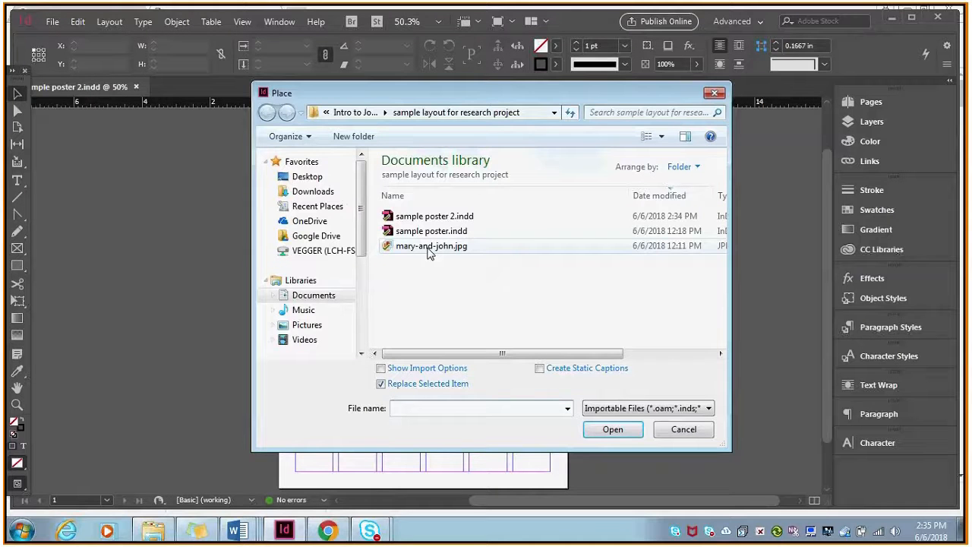
pyautogui.click(661, 137)
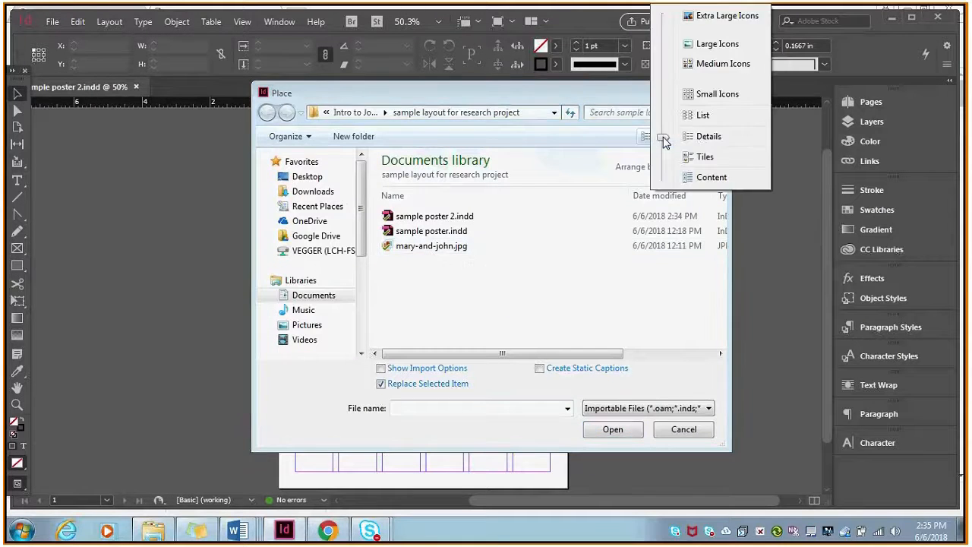
pyautogui.click(693, 43)
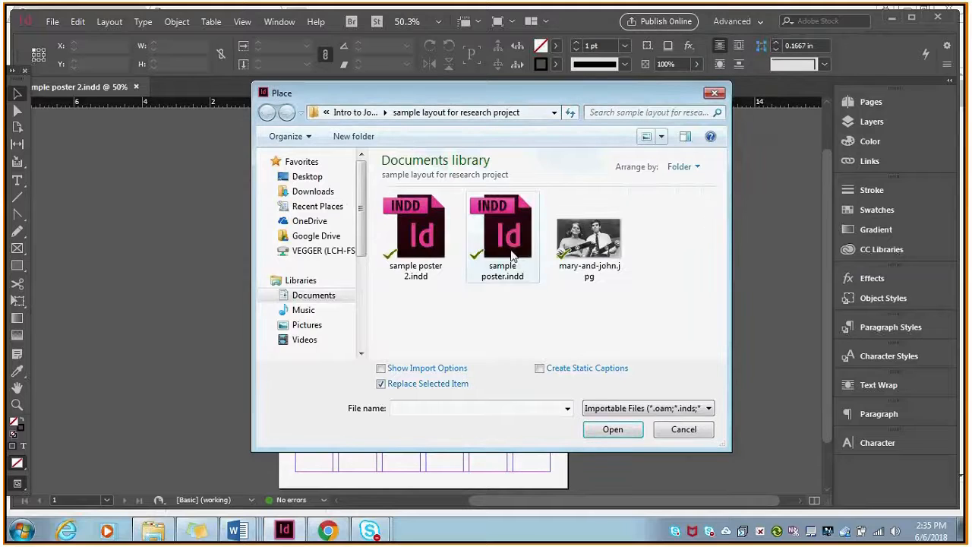
pyautogui.click(600, 255)
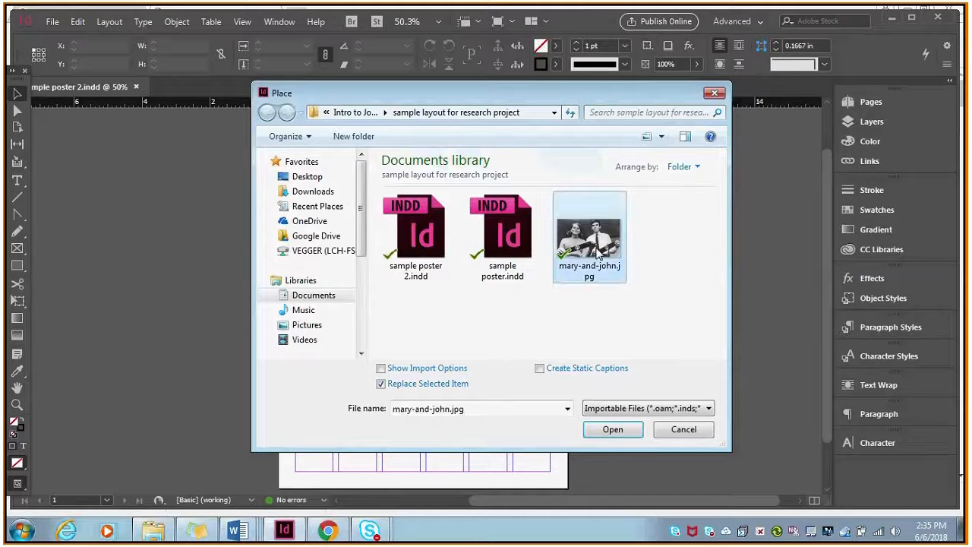
pyautogui.click(612, 430)
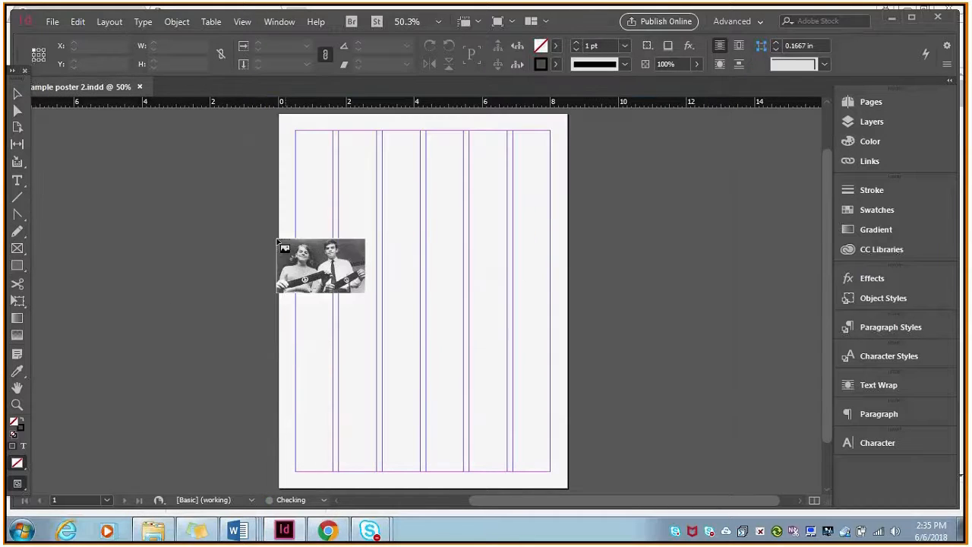
# Try placing the photo at full size from the upper-left margin corner, and at one column wide, undoing each placement.
pyautogui.click(303, 139)
pyautogui.moveTo(304, 141); pyautogui.dragTo(297, 133)
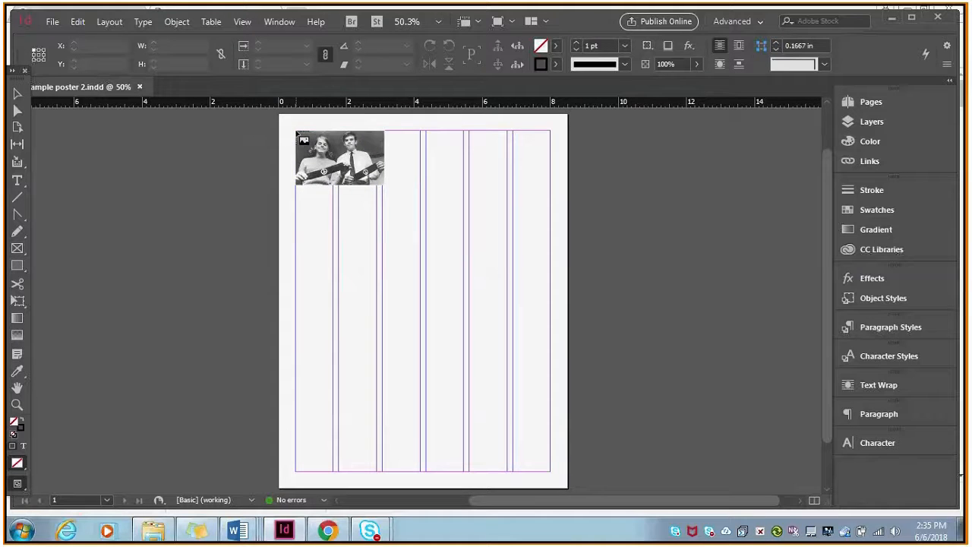
pyautogui.click(297, 133)
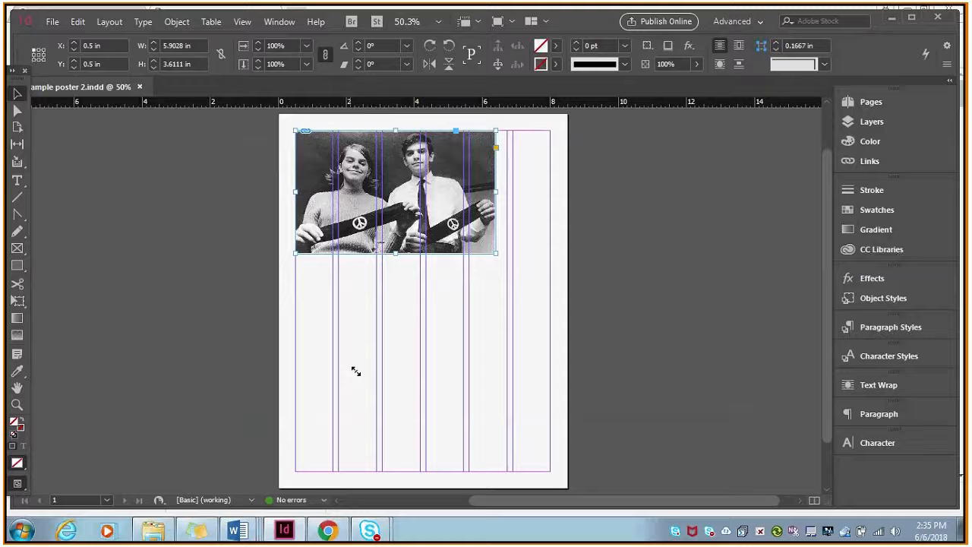
pyautogui.hotkey('ctrl', 'z')
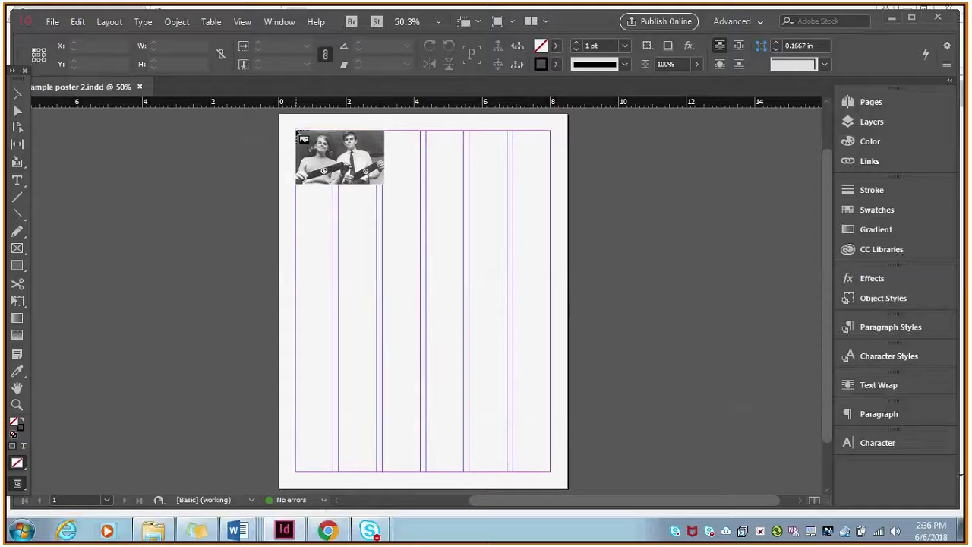
pyautogui.moveTo(296, 131); pyautogui.dragTo(332, 167)
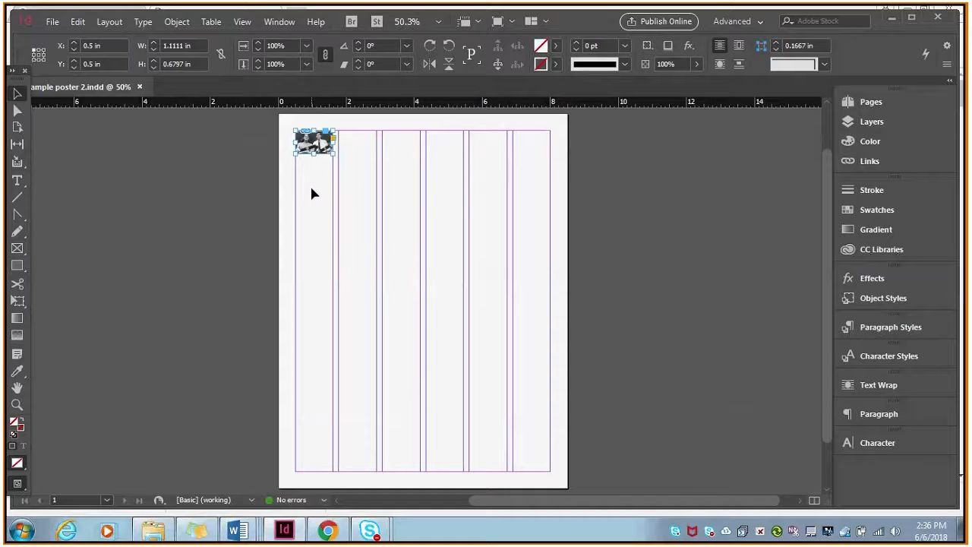
pyautogui.hotkey('ctrl', 'z')
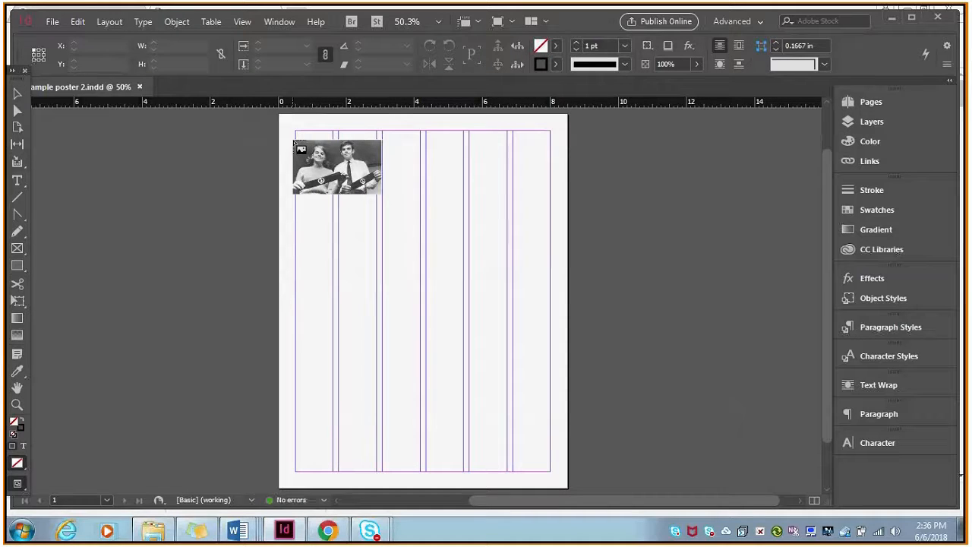
# Place the photo 7.5 in wide across all six columns and move it down to rest on the bottom margin.
pyautogui.moveTo(296, 131); pyautogui.dragTo(547, 267)
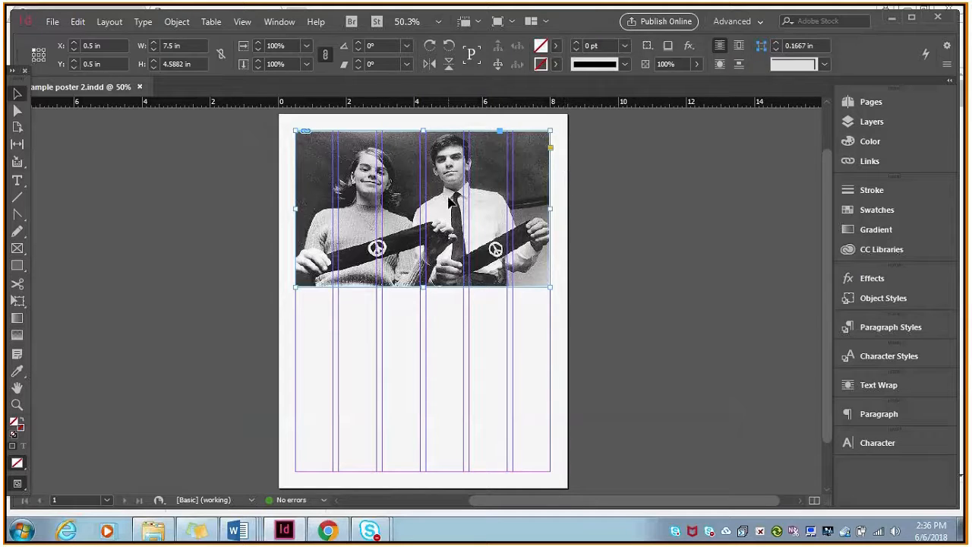
pyautogui.moveTo(392, 203); pyautogui.dragTo(376, 181)
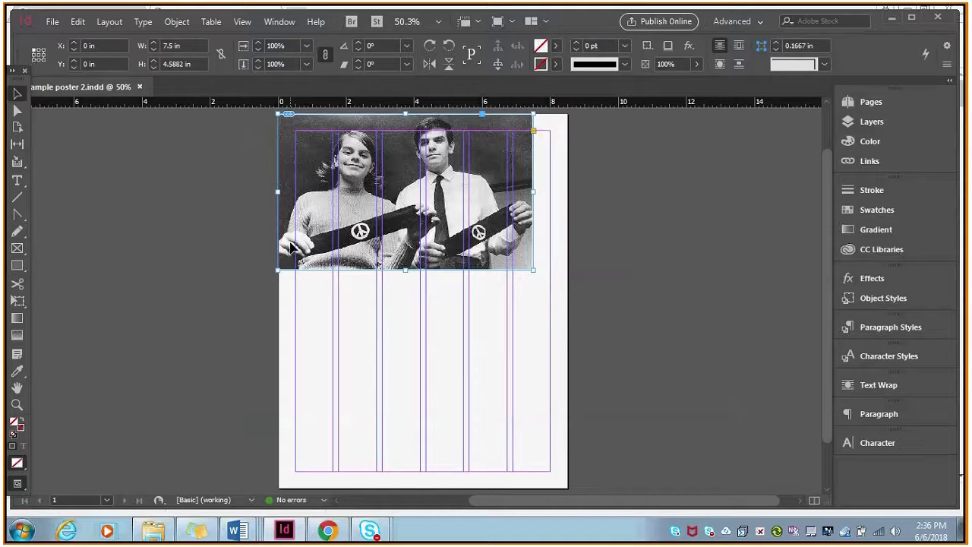
pyautogui.moveTo(290, 245); pyautogui.dragTo(320, 249)
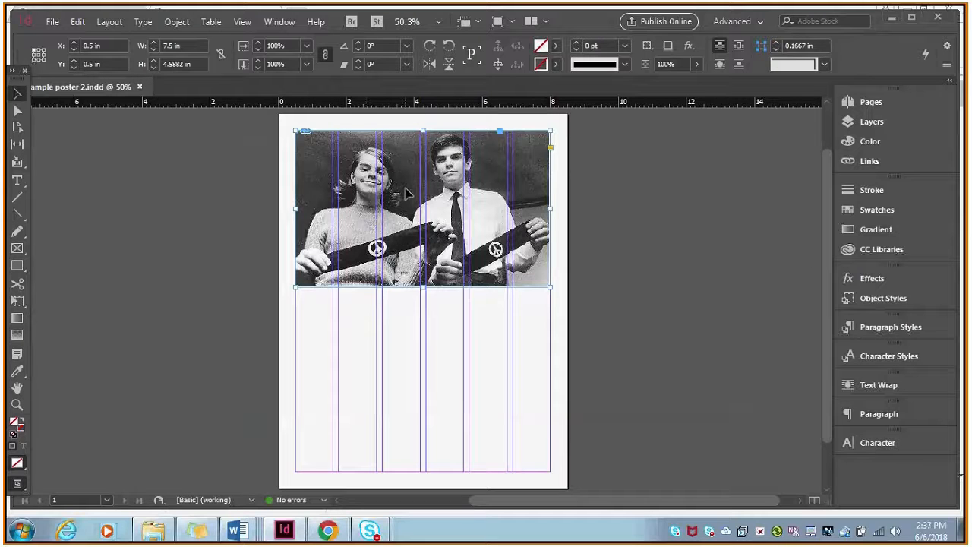
pyautogui.moveTo(406, 193); pyautogui.dragTo(407, 381)
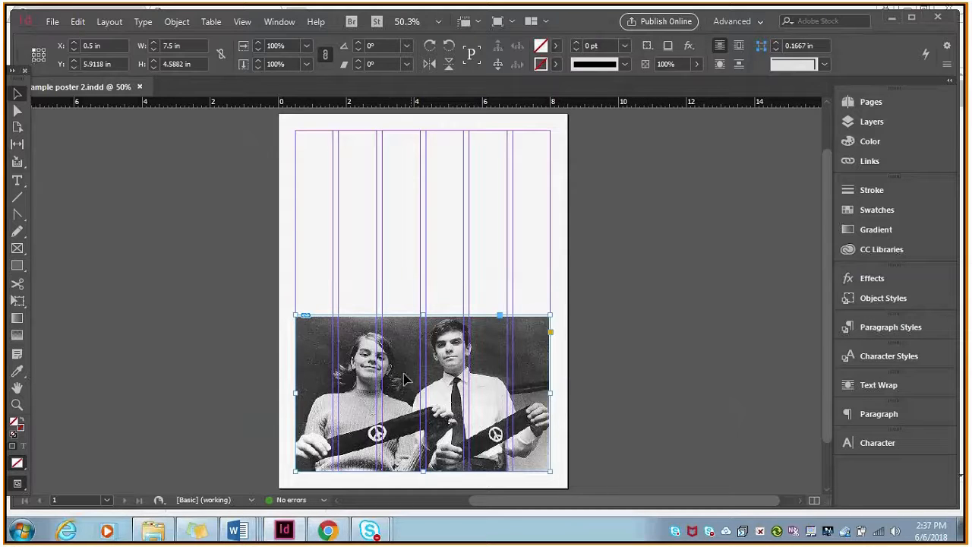
# Try cropping the photo's frame, and extend it to the side and bottom page edges, about 8.6 in wide and 5.19 in high.
pyautogui.moveTo(550, 393)
pyautogui.mouseDown()
pyautogui.moveTo(571, 392)
pyautogui.moveTo(550, 393)
pyautogui.mouseUp()
pyautogui.moveTo(555, 398); pyautogui.dragTo(450, 399)
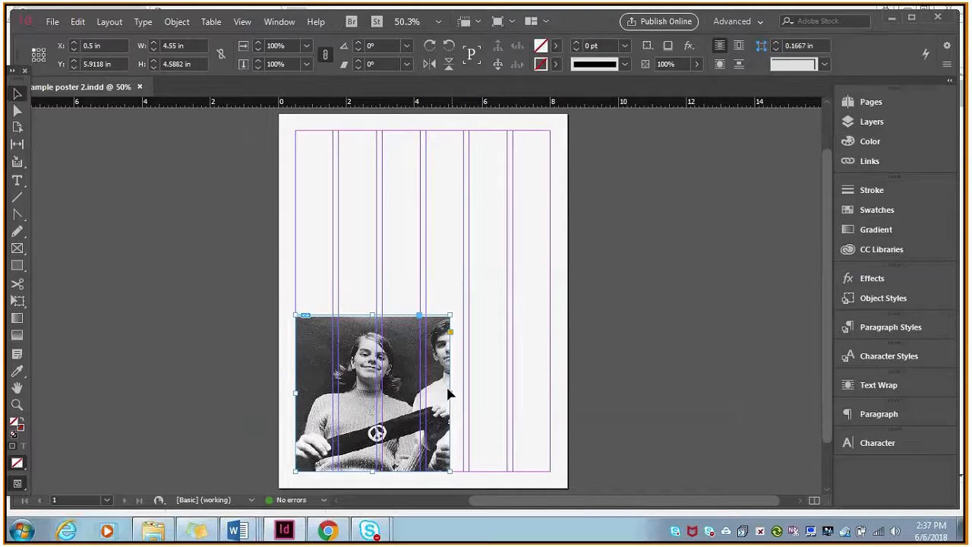
pyautogui.moveTo(447, 390); pyautogui.dragTo(568, 410)
pyautogui.moveTo(296, 393); pyautogui.dragTo(275, 395)
pyautogui.moveTo(423, 471); pyautogui.dragTo(427, 493)
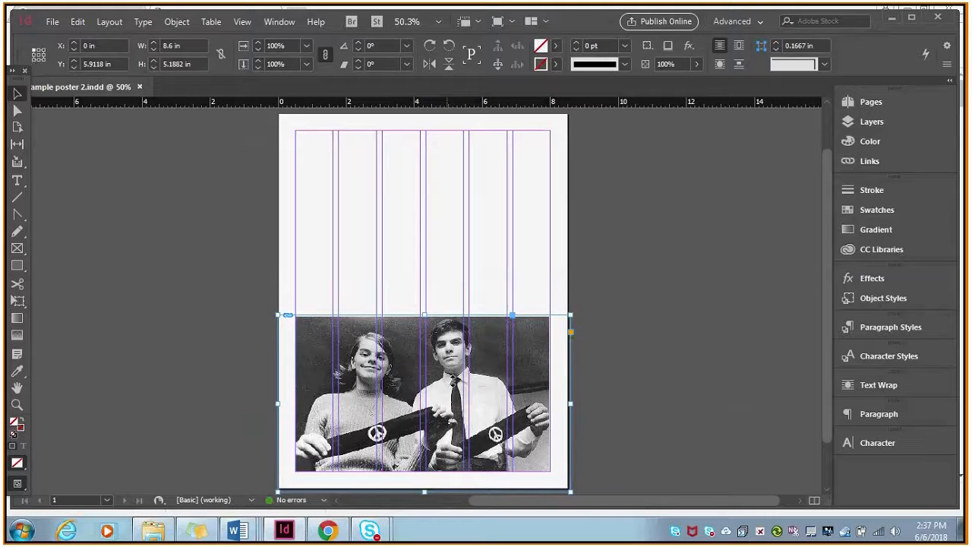
# Select the image inside its frame and try stretching it in width only and in height only, undoing each distortion.
pyautogui.doubleClick(409, 357)
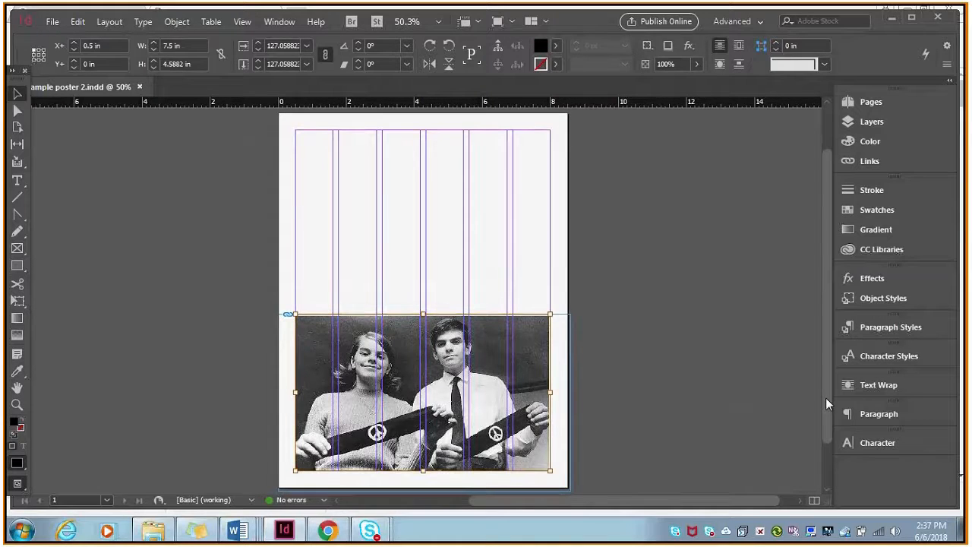
pyautogui.moveTo(826, 397); pyautogui.dragTo(826, 413)
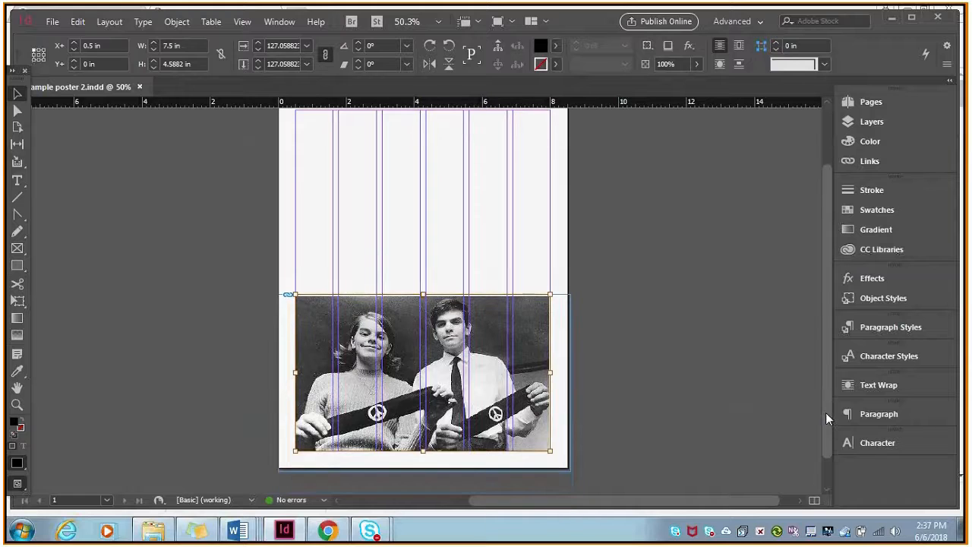
pyautogui.moveTo(550, 373); pyautogui.dragTo(581, 373)
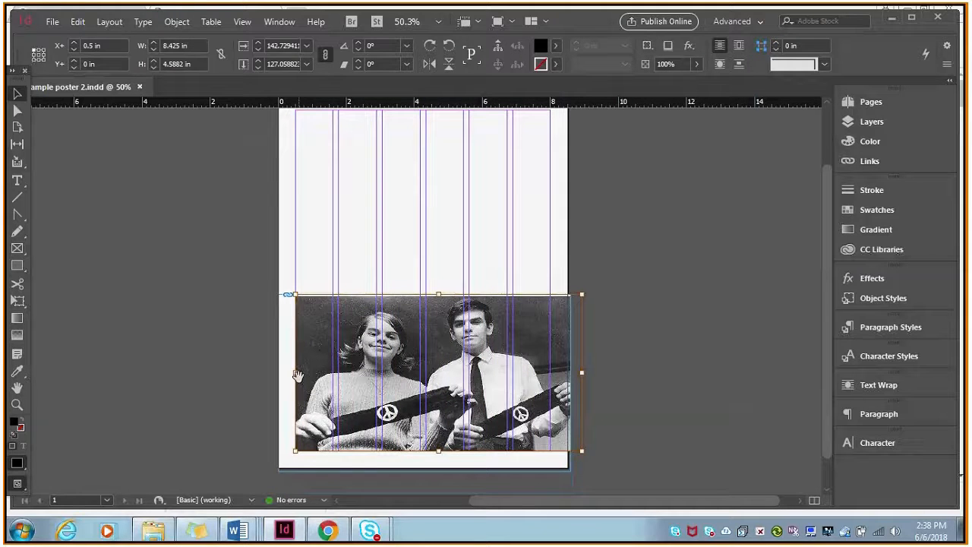
pyautogui.moveTo(295, 376); pyautogui.dragTo(252, 375)
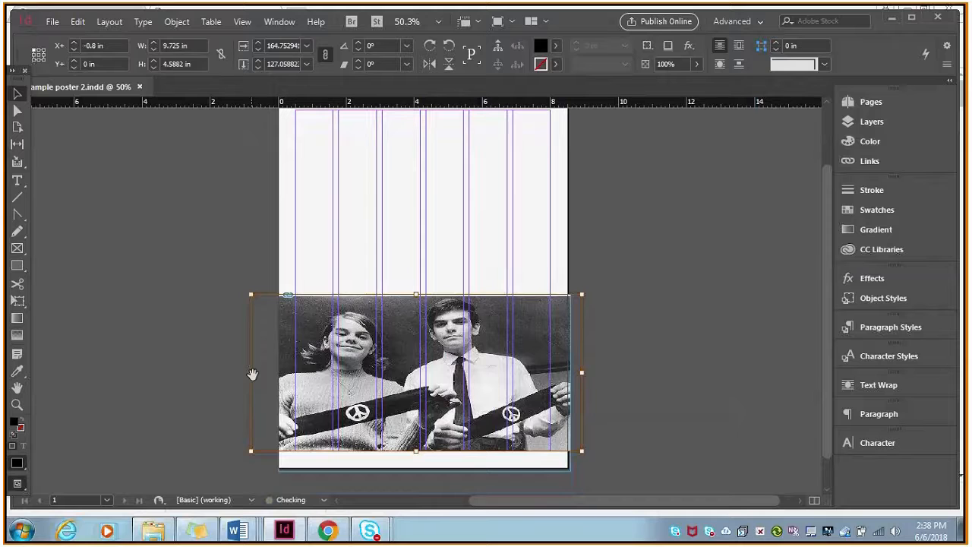
pyautogui.hotkey('ctrl', 'z')
pyautogui.hotkey('ctrl', 'z')
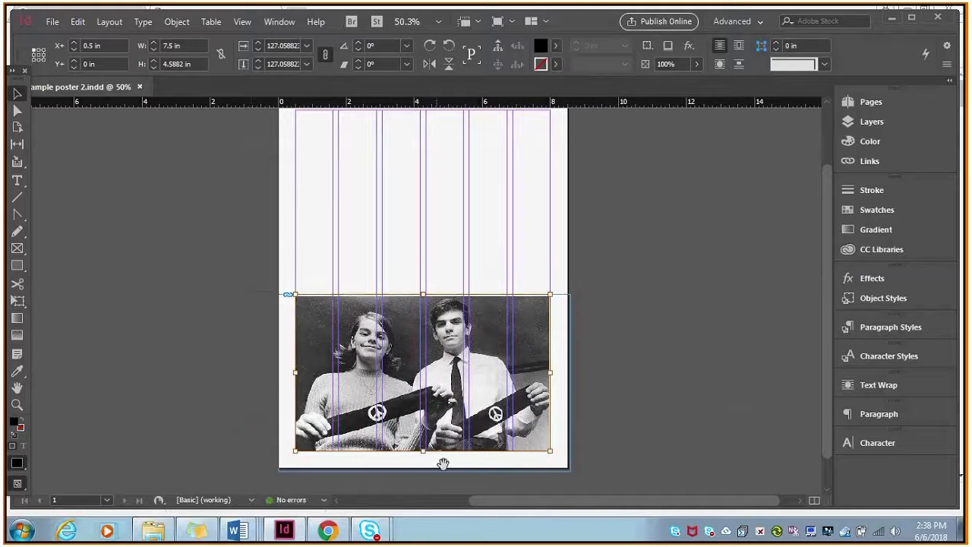
pyautogui.moveTo(425, 452); pyautogui.dragTo(424, 477)
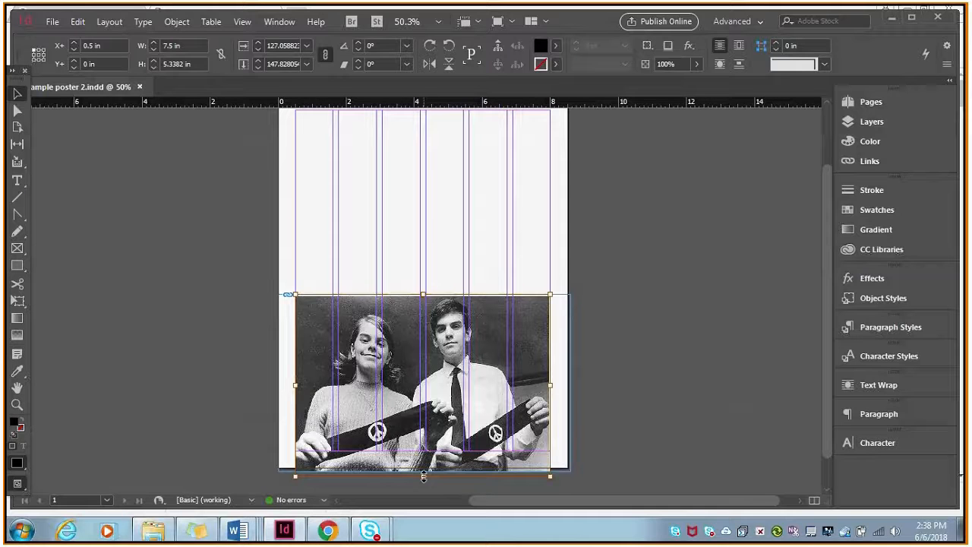
pyautogui.hotkey('ctrl', 'z')
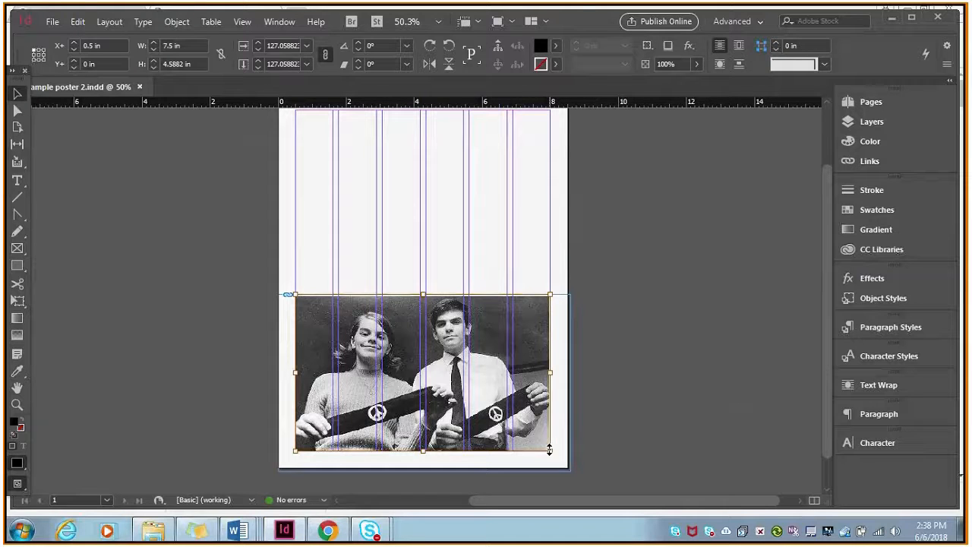
# Scale the image proportionally to about 8.82 by 5.39 in to fill the frame, and extend the frame's height to 5.2 in.
pyautogui.moveTo(549, 449); pyautogui.dragTo(574, 475)
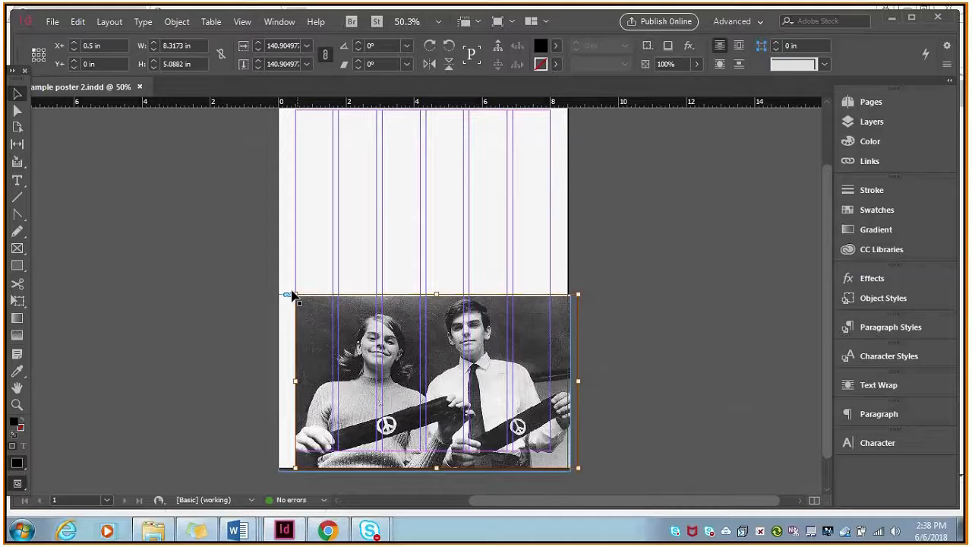
pyautogui.moveTo(292, 292); pyautogui.dragTo(278, 284)
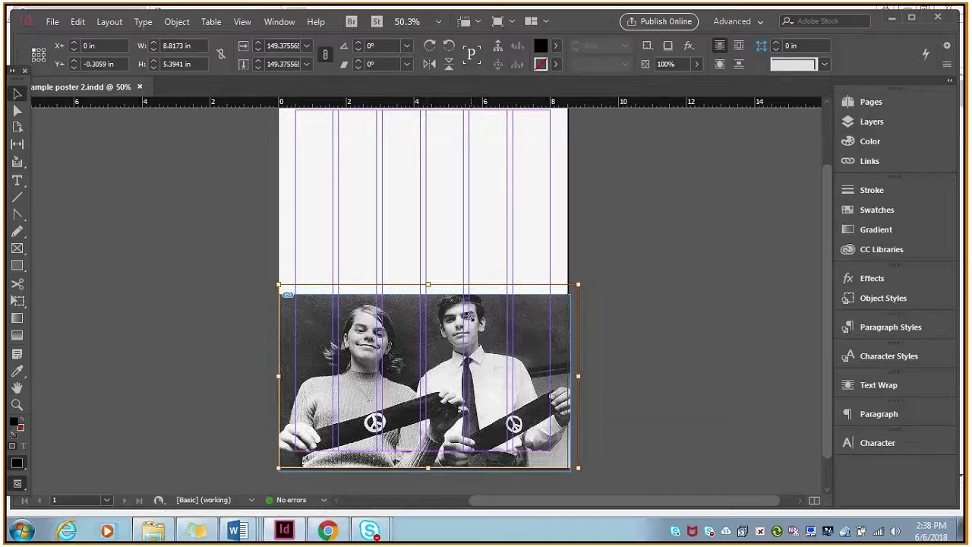
pyautogui.click(480, 339)
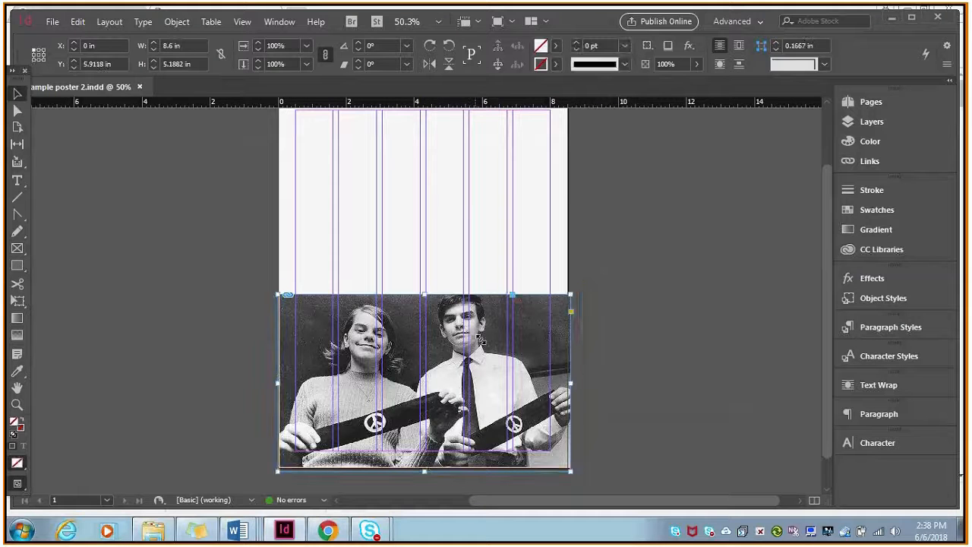
pyautogui.moveTo(424, 294)
pyautogui.mouseDown()
pyautogui.moveTo(425, 285)
pyautogui.moveTo(424, 295)
pyautogui.mouseUp()
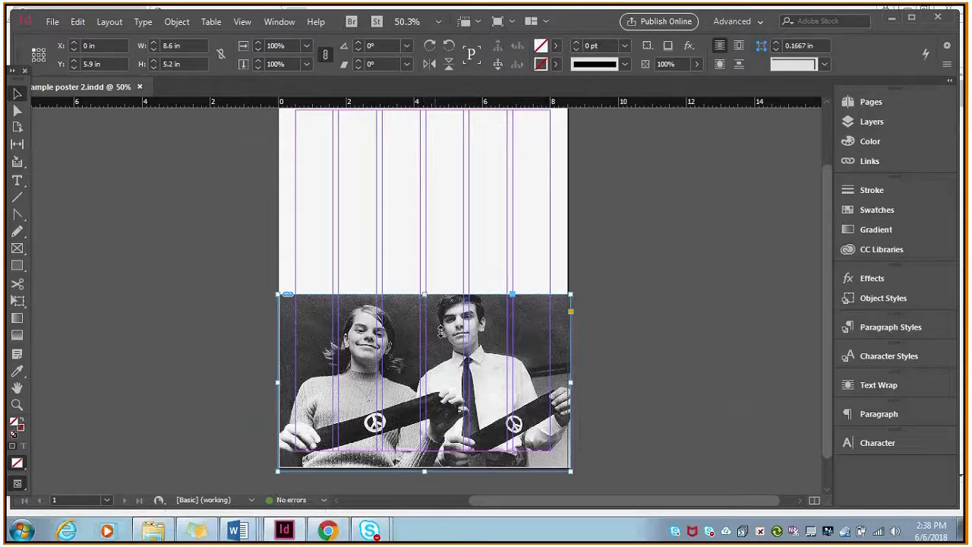
# Nudge the image down and slightly left inside its frame, to an offset of about X -0.056 in and Y -0.016 in.
pyautogui.click(433, 324)
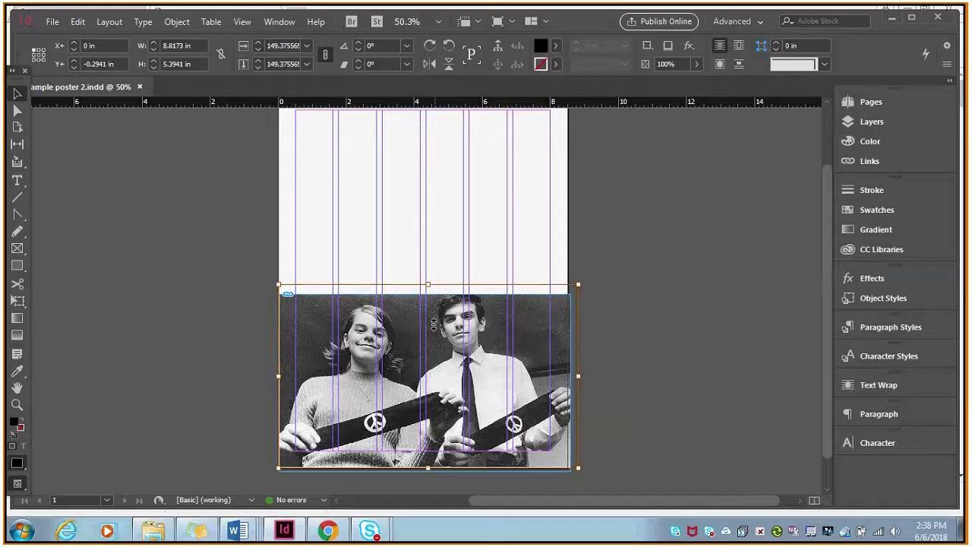
pyautogui.moveTo(433, 324); pyautogui.dragTo(433, 326)
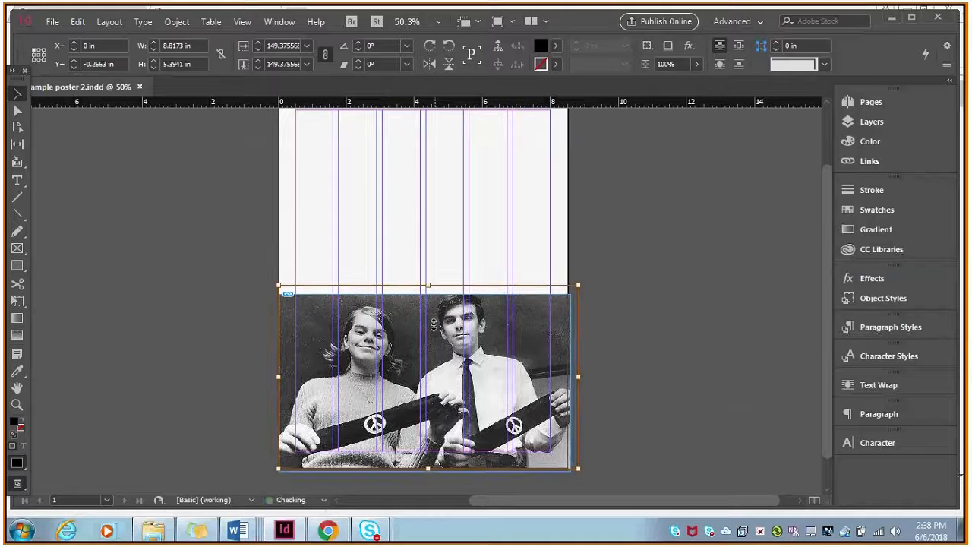
pyautogui.press('Down')
pyautogui.press('Down')
pyautogui.press('Down')
pyautogui.press('Down')
pyautogui.press('Down')
pyautogui.press('Down')
pyautogui.press('Down')
pyautogui.press('Down')
pyautogui.press('Down')
pyautogui.press('Down')
pyautogui.press('Down')
pyautogui.press('Down')
pyautogui.press('Down')
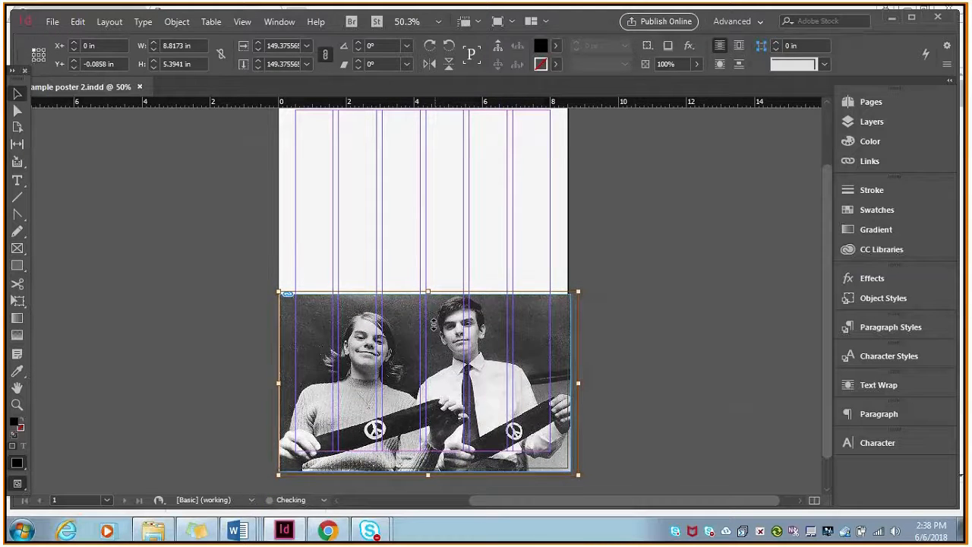
pyautogui.press('Down')
pyautogui.press('Down')
pyautogui.press('Down')
pyautogui.press('Down')
pyautogui.press('Down')
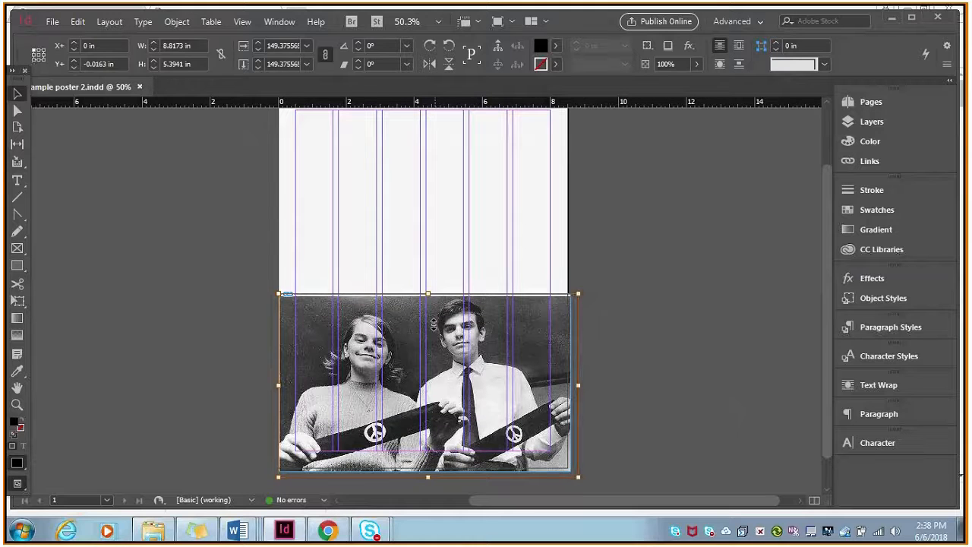
pyautogui.press('Left')
pyautogui.press('Left')
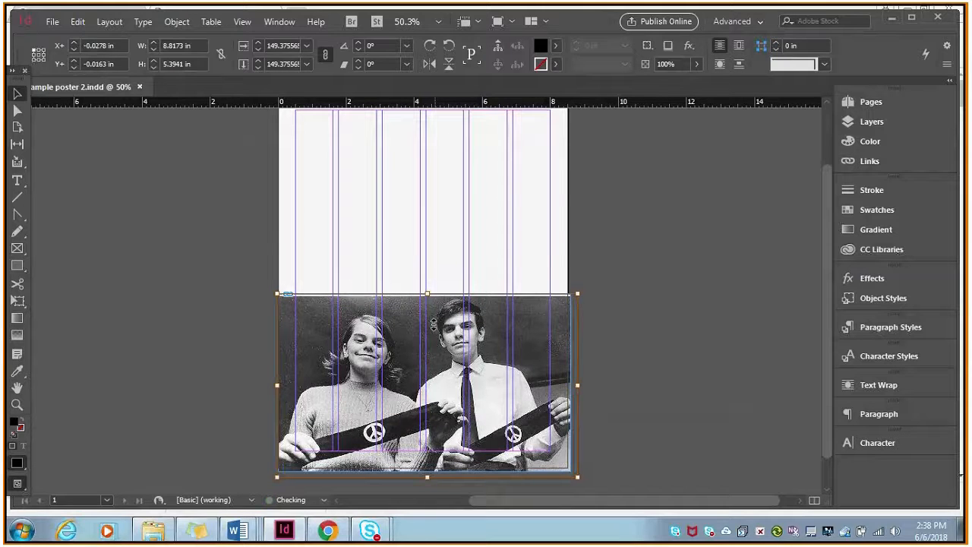
pyautogui.press('Left')
pyautogui.press('Left')
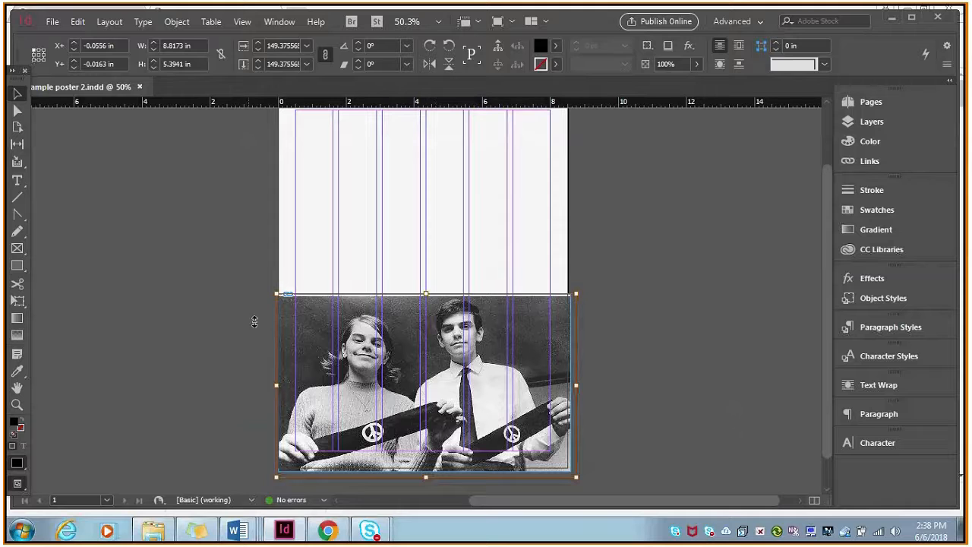
# Deselect the photo, then switch to the Word research project assignment and review items 5 and 6 on adding text in InDesign.
pyautogui.click(113, 172)
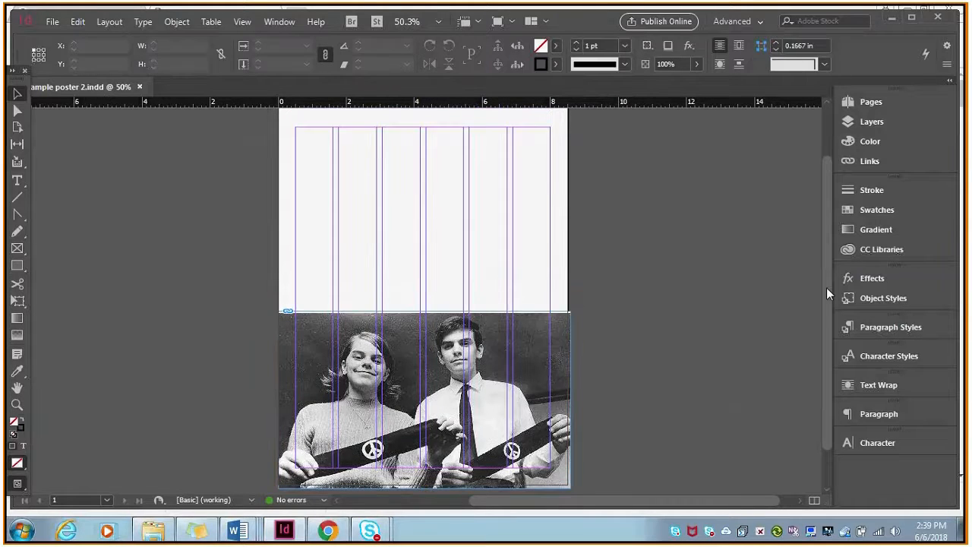
pyautogui.scroll(2, 827, 287)
pyautogui.moveTo(820, 258); pyautogui.dragTo(824, 290)
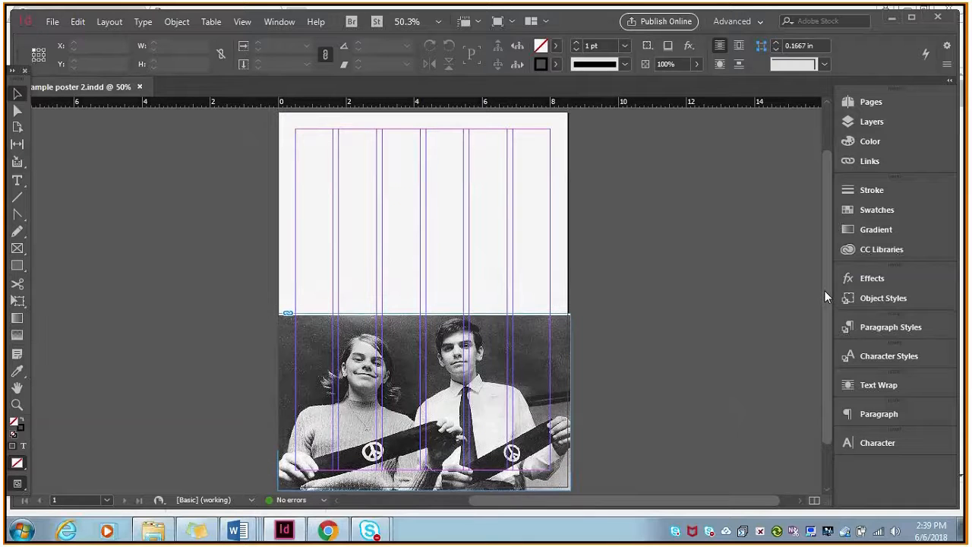
pyautogui.click(238, 525)
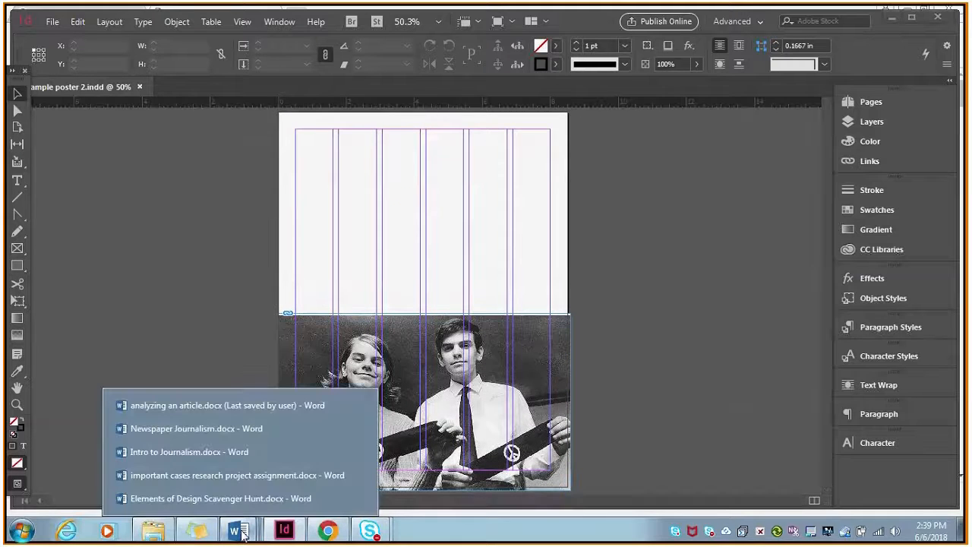
pyautogui.click(253, 477)
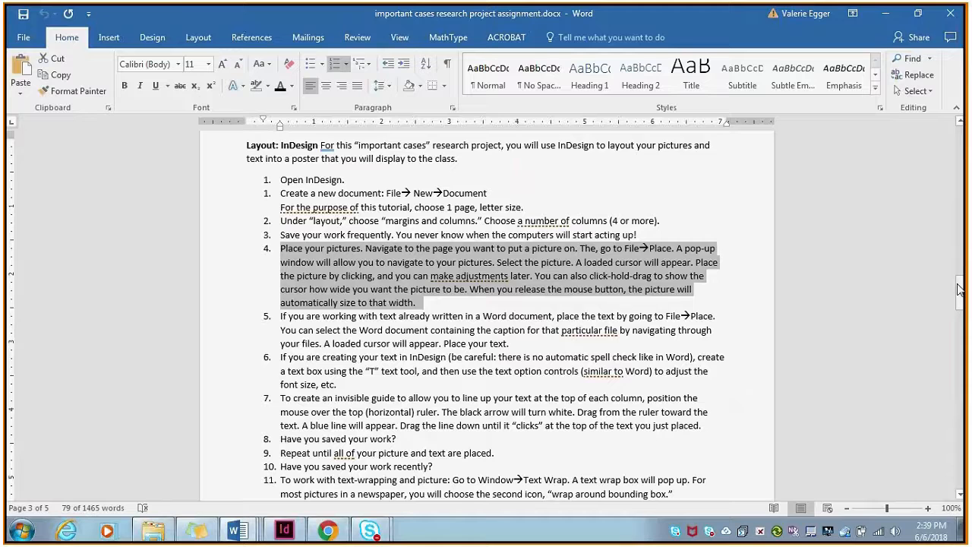
pyautogui.moveTo(959, 289); pyautogui.dragTo(961, 298)
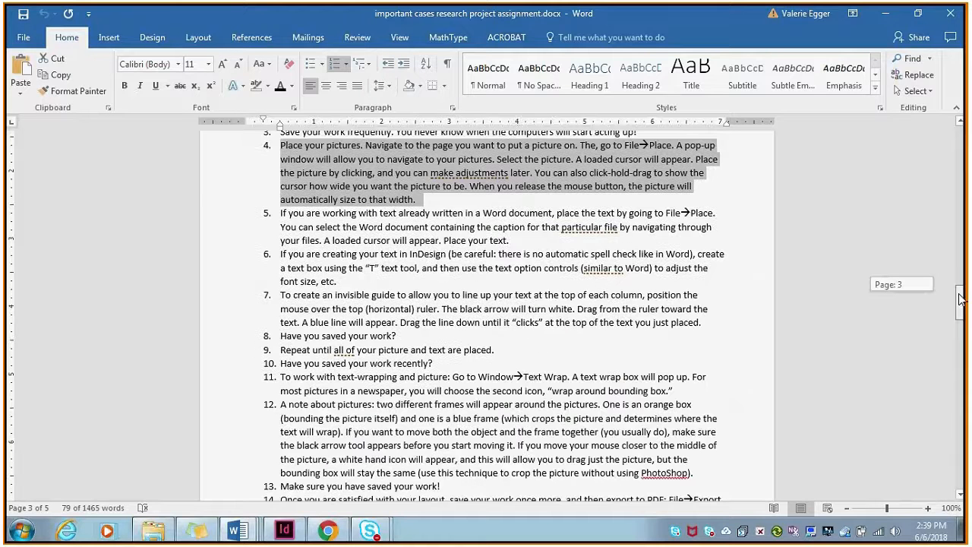
pyautogui.moveTo(281, 213); pyautogui.dragTo(342, 282)
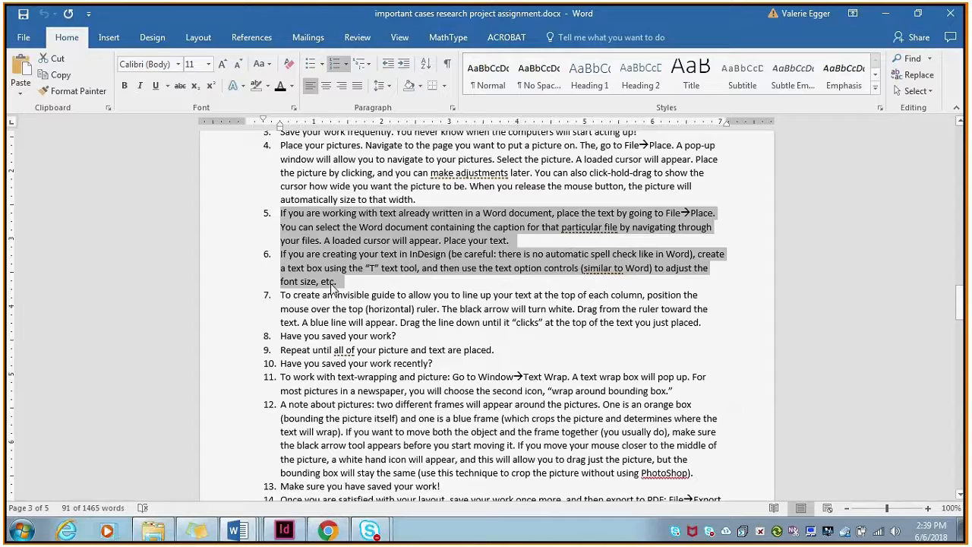
pyautogui.click(349, 282)
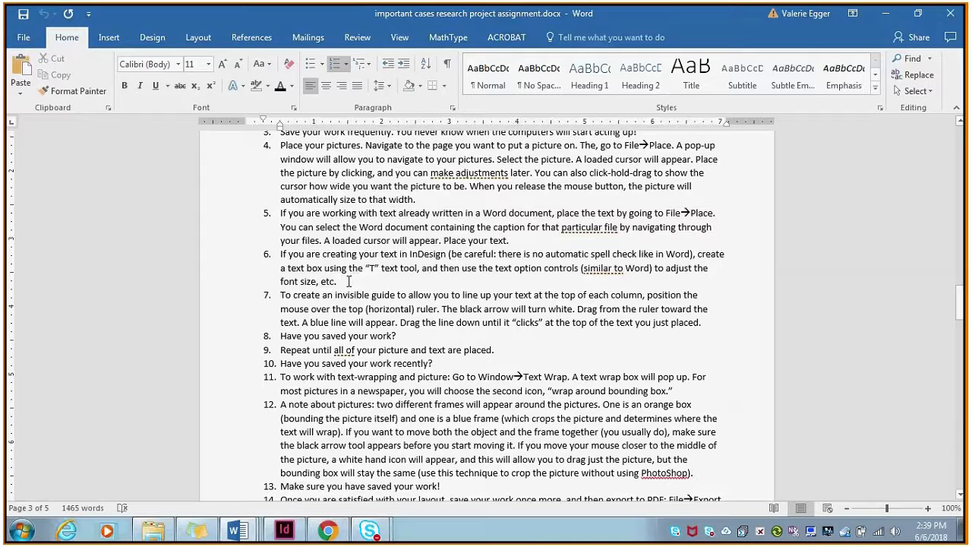
pyautogui.tripleClick(360, 281)
pyautogui.click(369, 282)
# Copy the case name "Tinker v. Des Moines Independent Community School District" from the sample brainstorming and research page.
pyautogui.moveTo(962, 311); pyautogui.dragTo(963, 357)
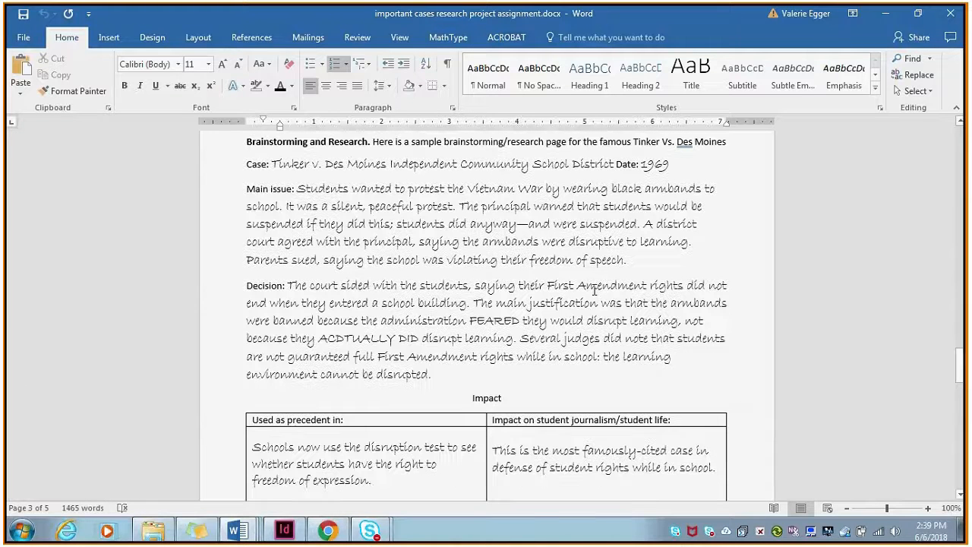
pyautogui.moveTo(272, 164); pyautogui.dragTo(589, 170)
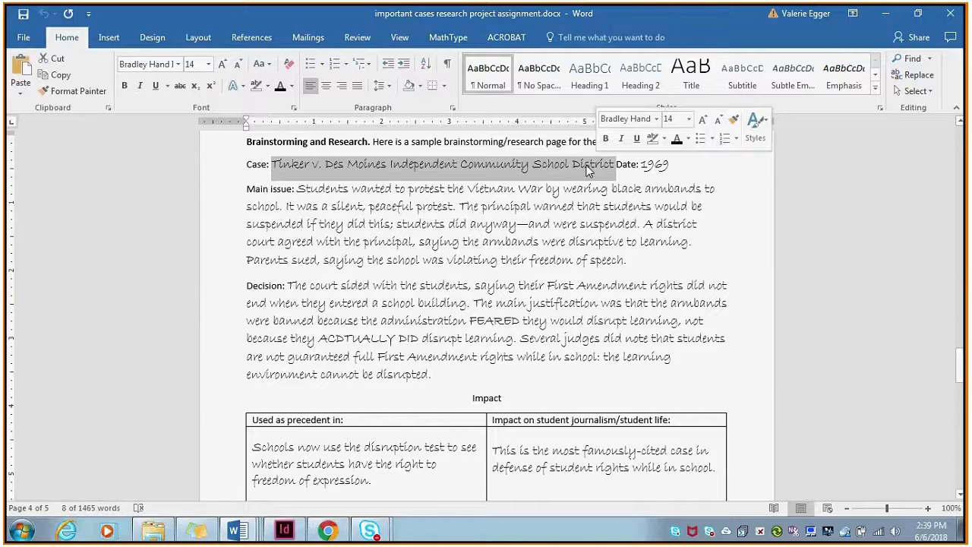
pyautogui.rightClick(587, 167)
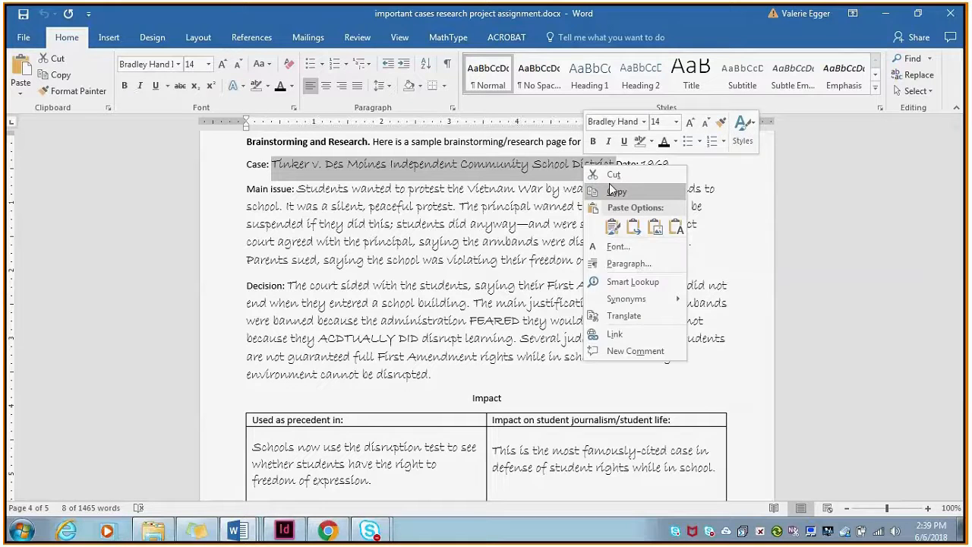
pyautogui.click(614, 191)
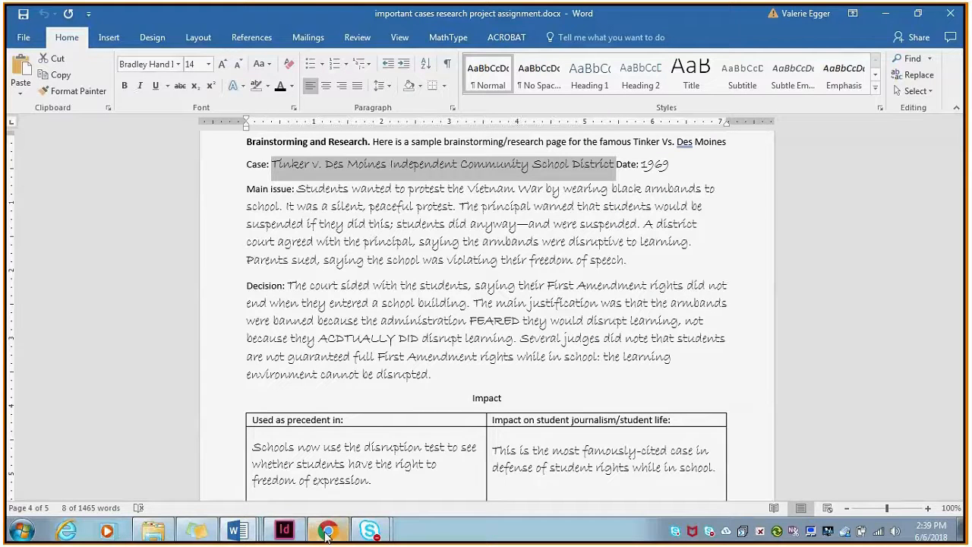
# Switch to InDesign, create a text frame about 3.19 by 3.78 in near the page's upper-left margin, and paste the case name into it.
pyautogui.click(289, 532)
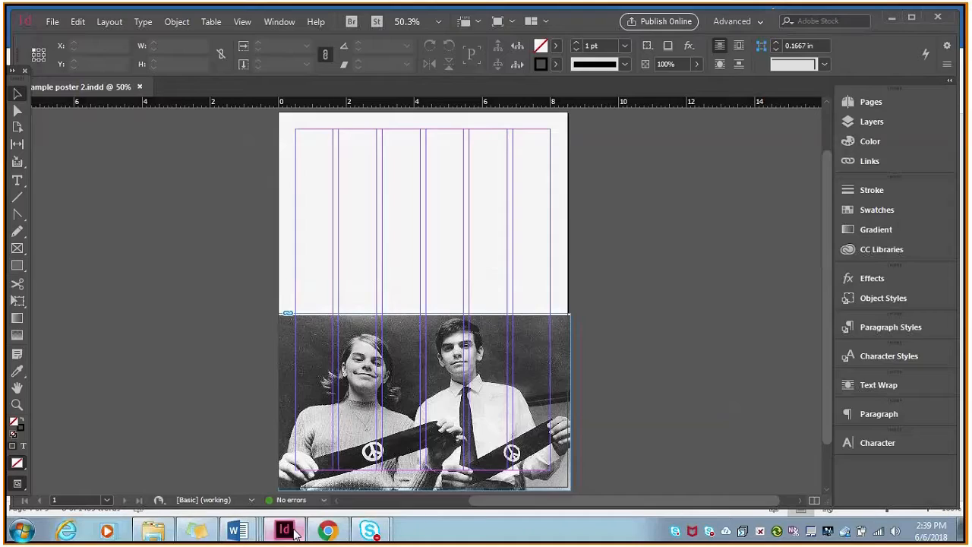
pyautogui.click(17, 182)
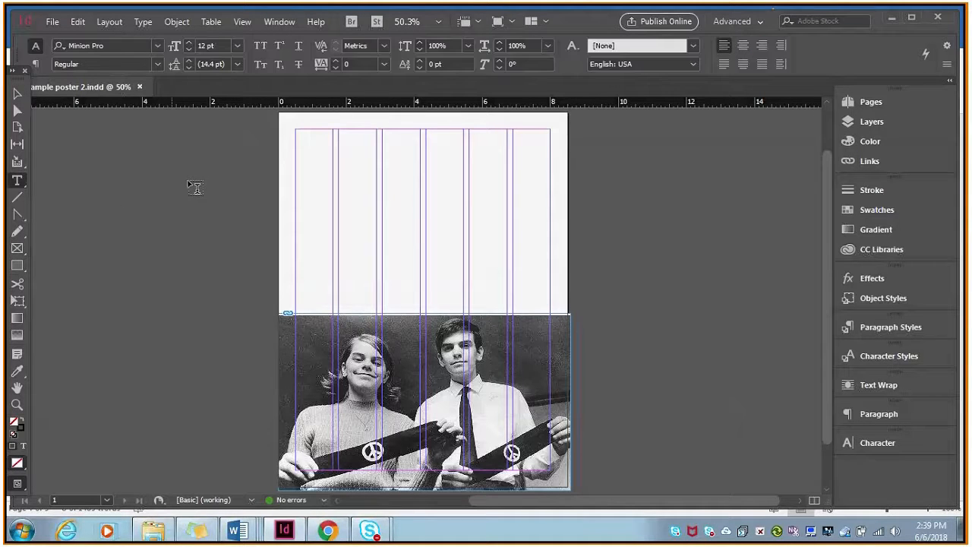
pyautogui.moveTo(293, 138); pyautogui.dragTo(401, 266)
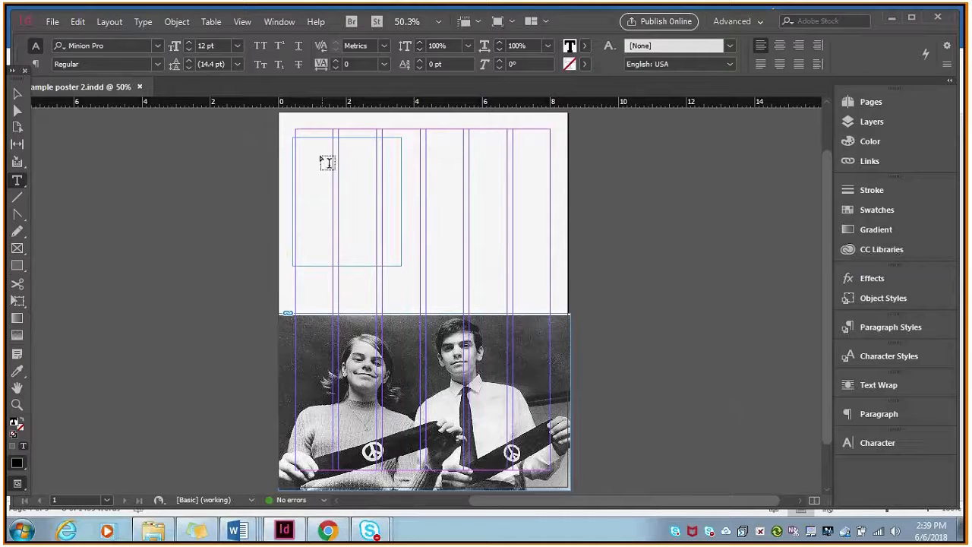
pyautogui.rightClick(324, 163)
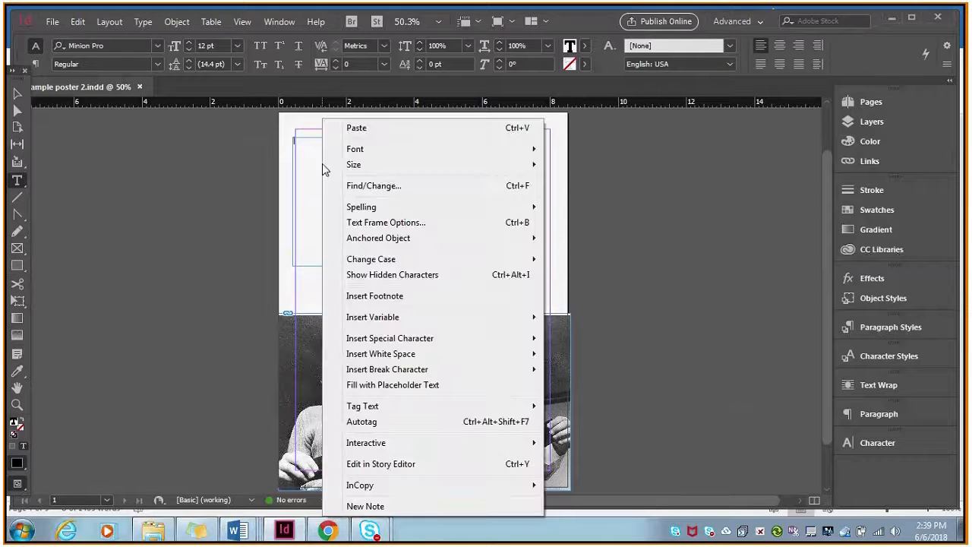
pyautogui.click(357, 128)
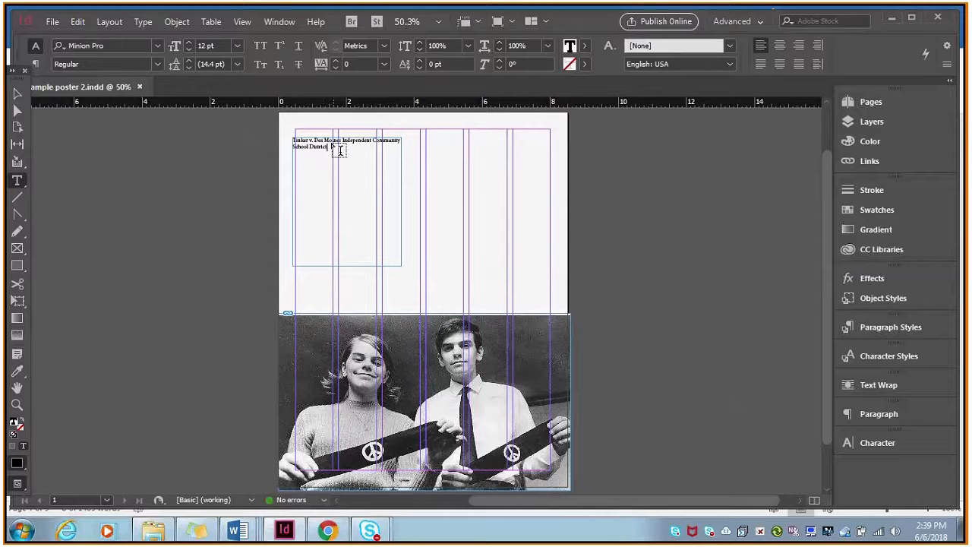
# Set the entire pasted case name to a font size of 48 pt.
pyautogui.moveTo(331, 146); pyautogui.dragTo(289, 140)
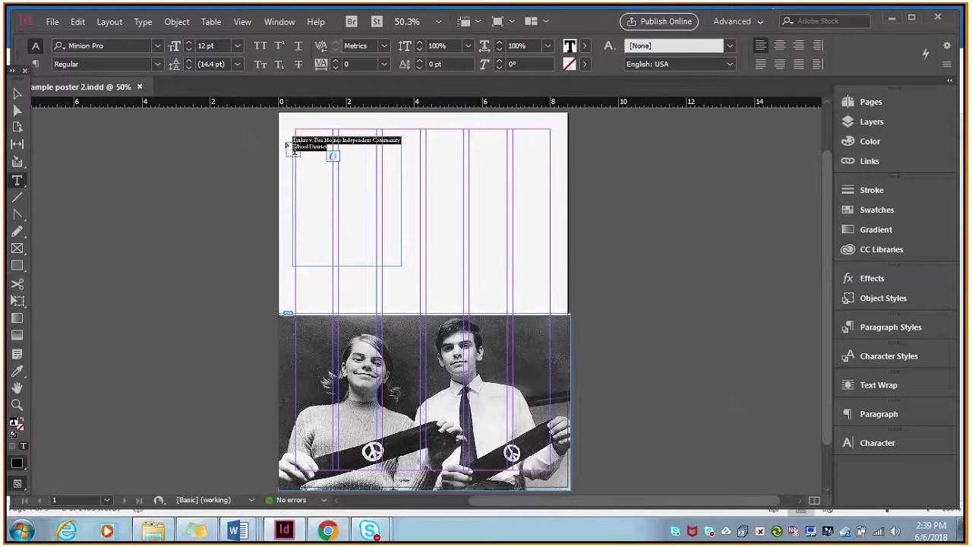
pyautogui.click(342, 149)
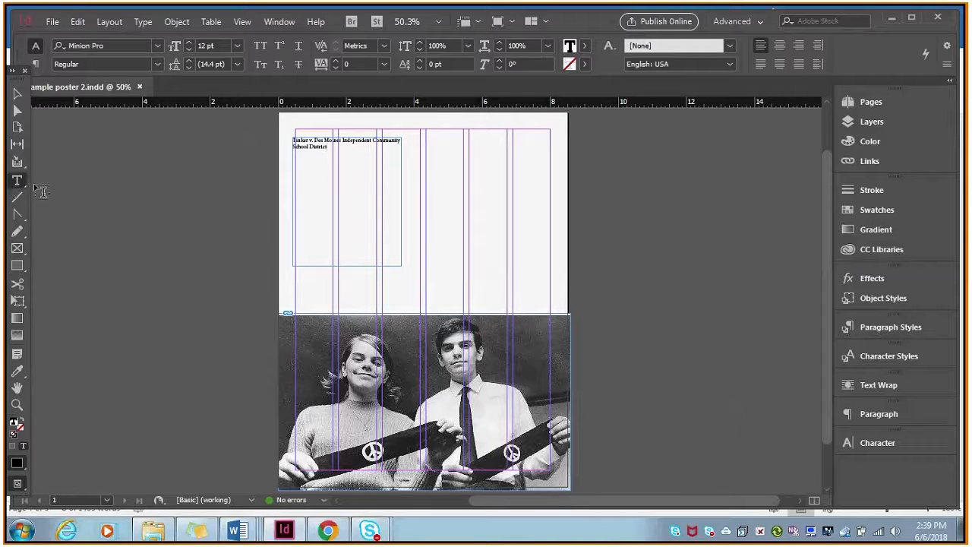
pyautogui.moveTo(334, 151); pyautogui.dragTo(291, 137)
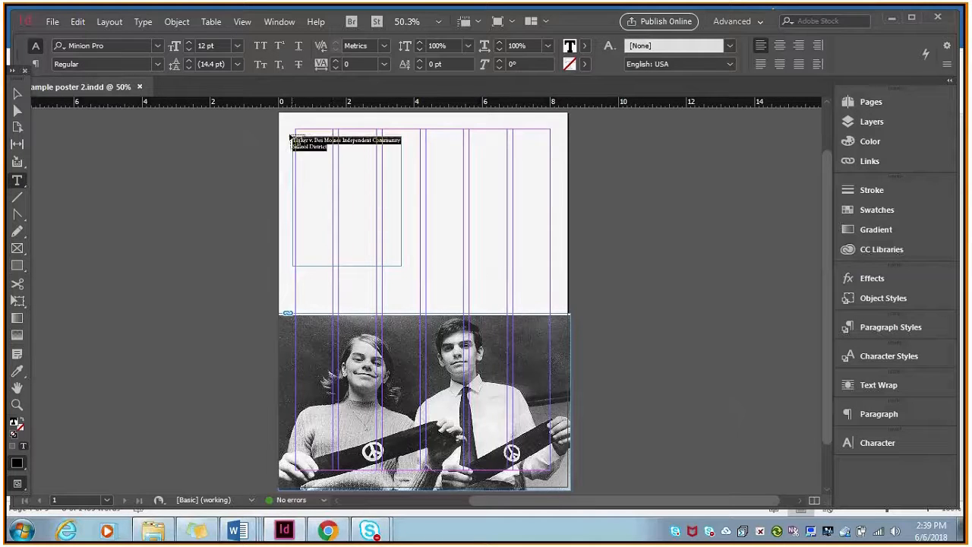
pyautogui.click(155, 45)
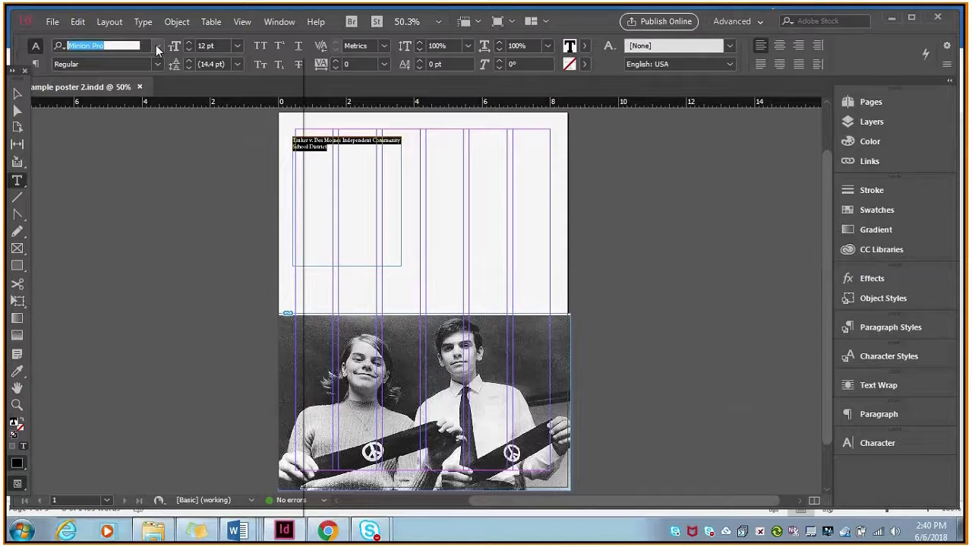
pyautogui.click(239, 46)
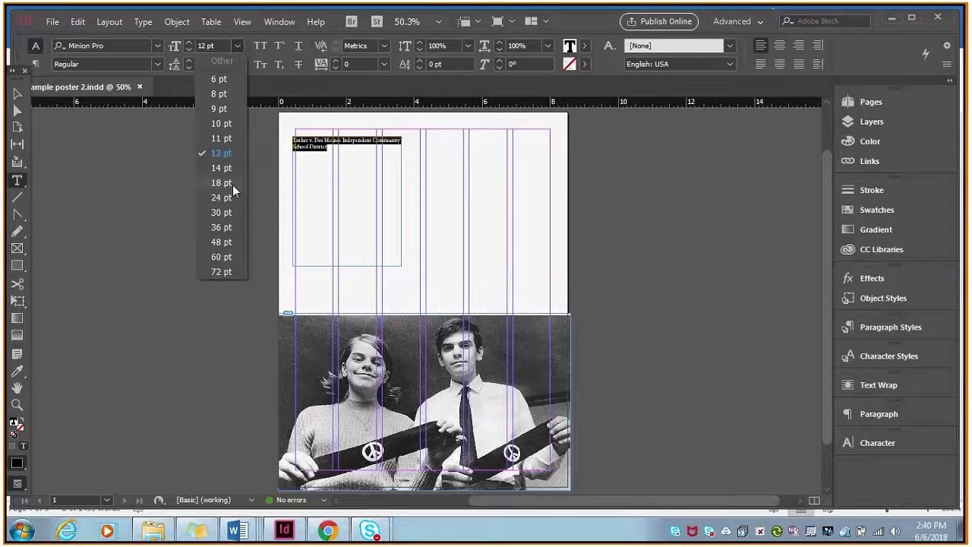
pyautogui.click(231, 242)
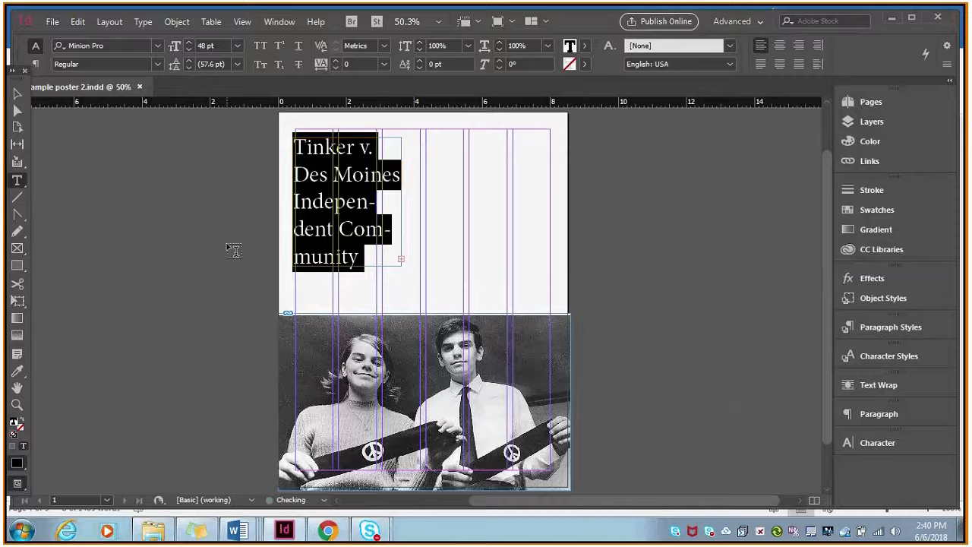
# Move the title frame to the margin corner at X 0.5 in, Y 0.5 in, and widen it to 7.5 in across all six columns.
pyautogui.click(17, 93)
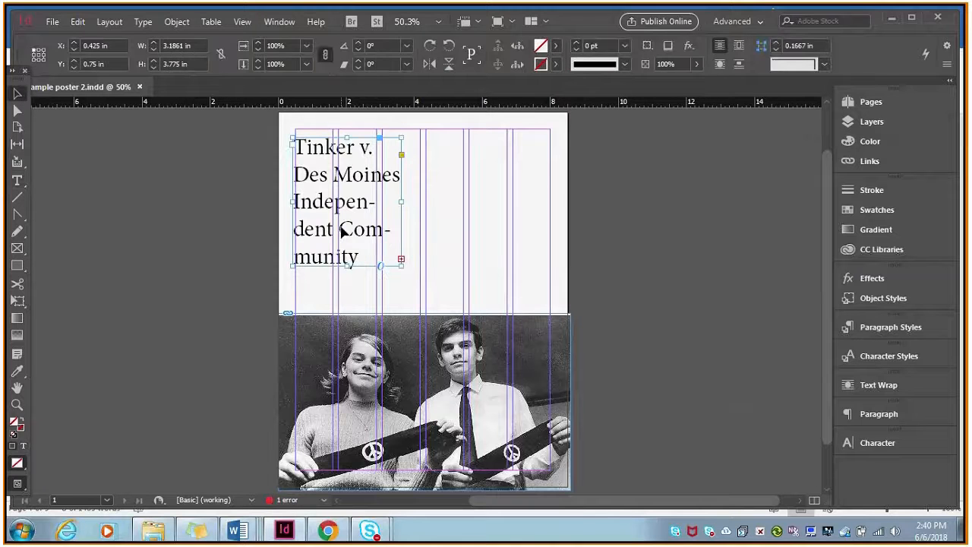
pyautogui.moveTo(344, 231); pyautogui.dragTo(355, 164)
pyautogui.moveTo(404, 193); pyautogui.dragTo(550, 192)
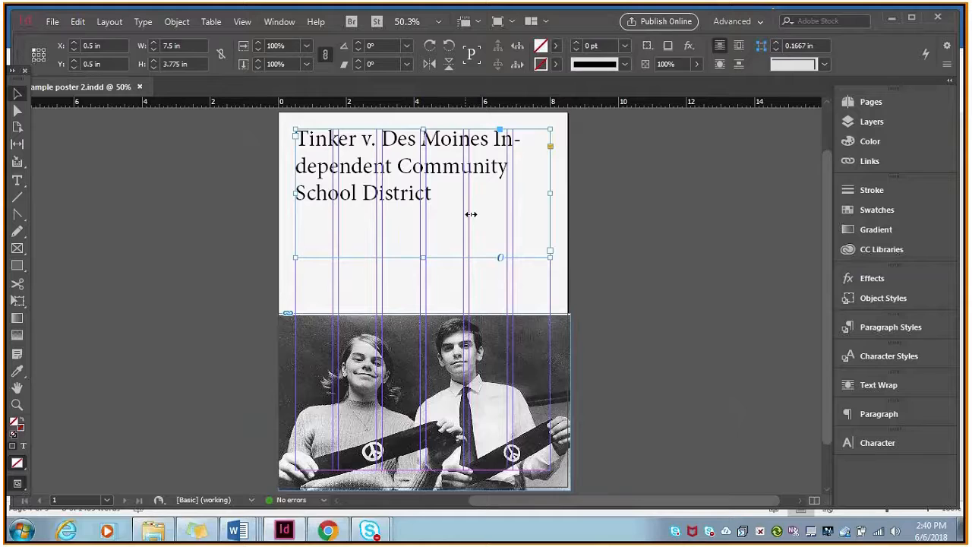
# Insert a paragraph break before "Community" in the title so that "Community School District" starts a new line.
pyautogui.doubleClick(393, 165)
pyautogui.moveTo(393, 165)
pyautogui.mouseDown()
pyautogui.moveTo(336, 165)
pyautogui.moveTo(396, 165)
pyautogui.mouseUp()
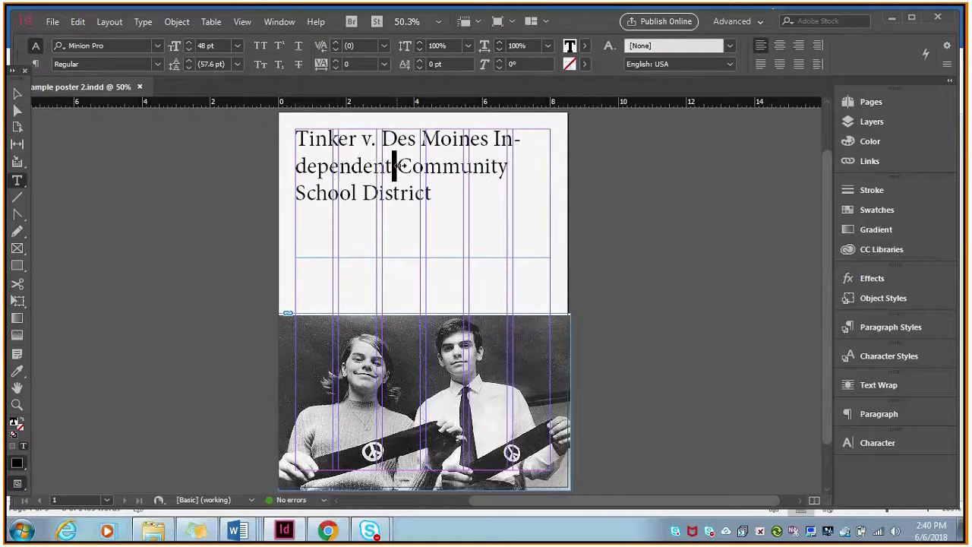
pyautogui.press('Return')
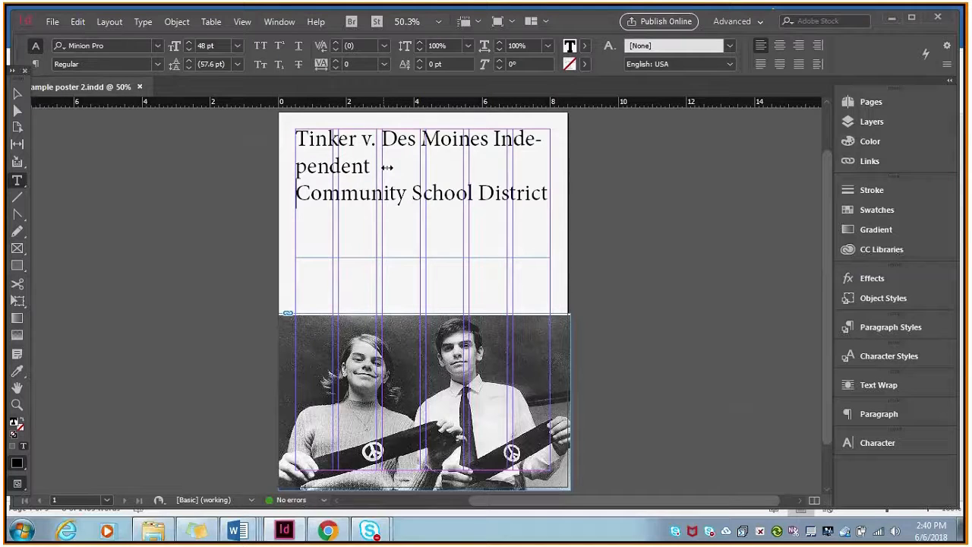
# Tighten the tracking of "Tinker v. Des Moines Independent" until the phrase fits on a single line.
pyautogui.moveTo(382, 165); pyautogui.dragTo(286, 126)
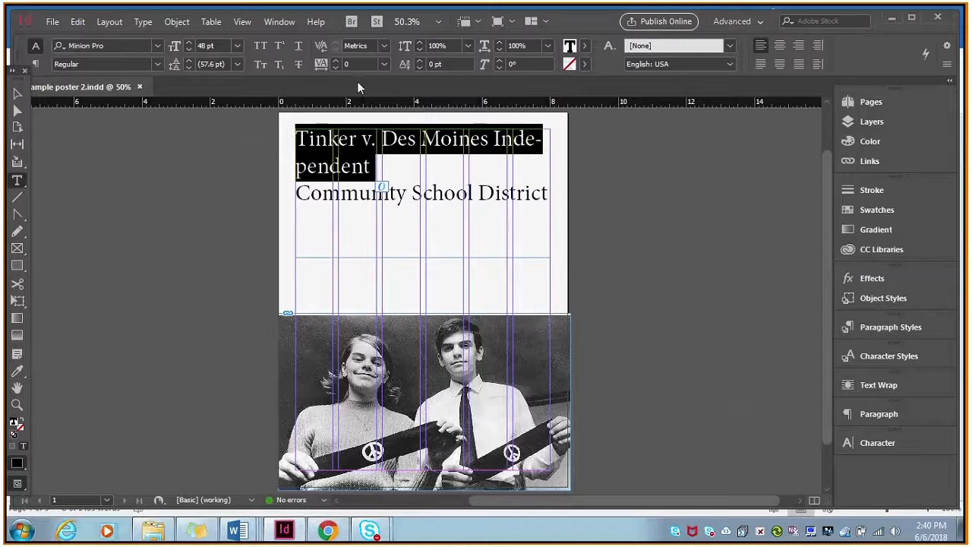
pyautogui.click(375, 163)
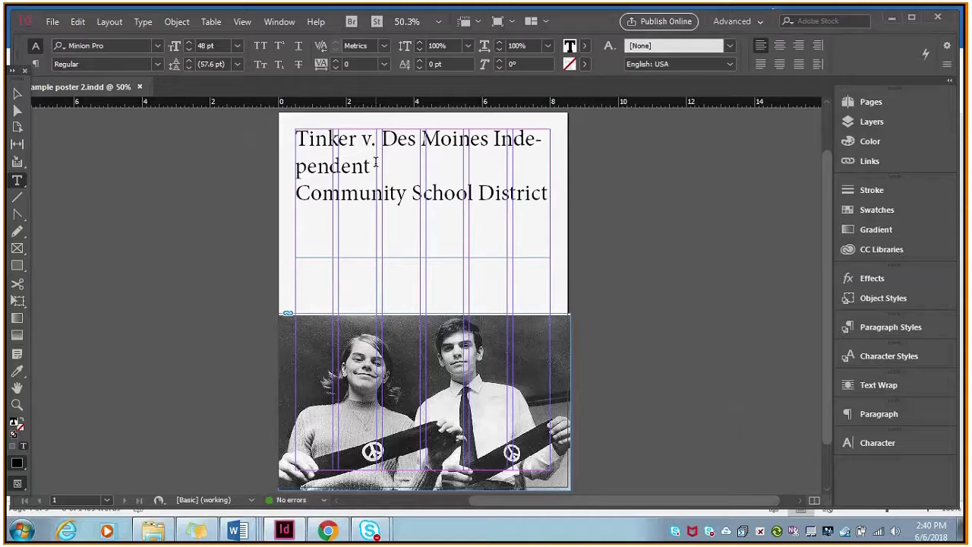
pyautogui.moveTo(375, 163); pyautogui.dragTo(338, 65)
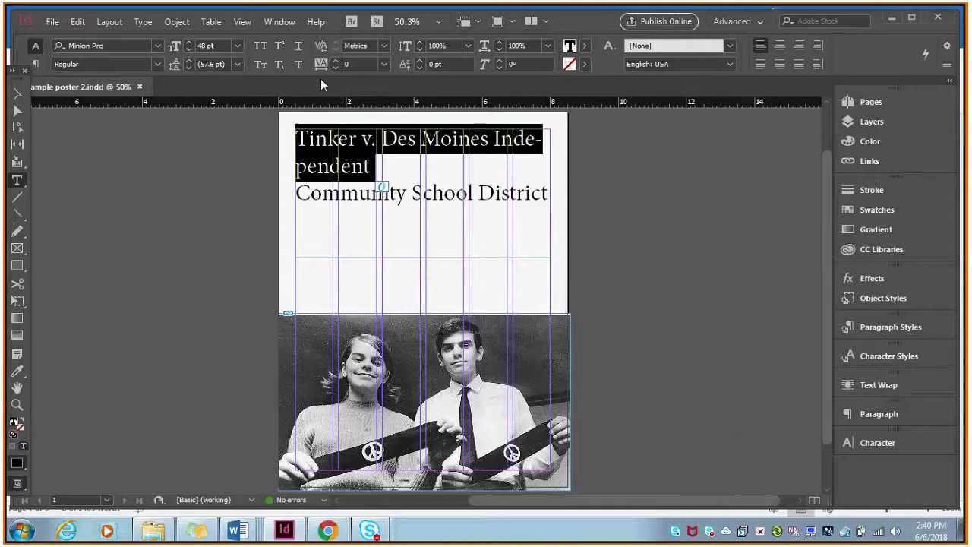
pyautogui.click(337, 68)
pyautogui.click(337, 68)
pyautogui.click(337, 67)
pyautogui.click(336, 68)
pyautogui.click(336, 67)
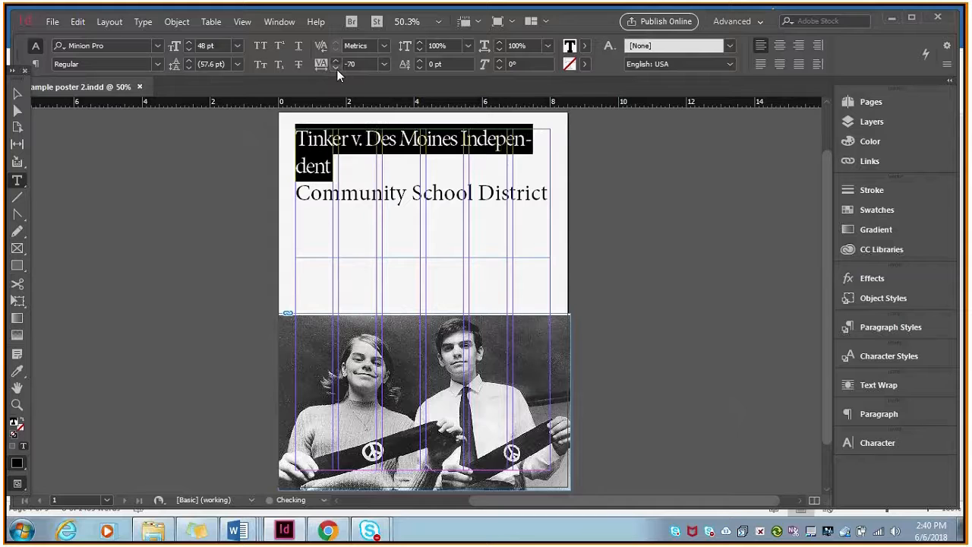
pyautogui.click(336, 67)
pyautogui.click(336, 68)
pyautogui.click(336, 68)
pyautogui.click(388, 156)
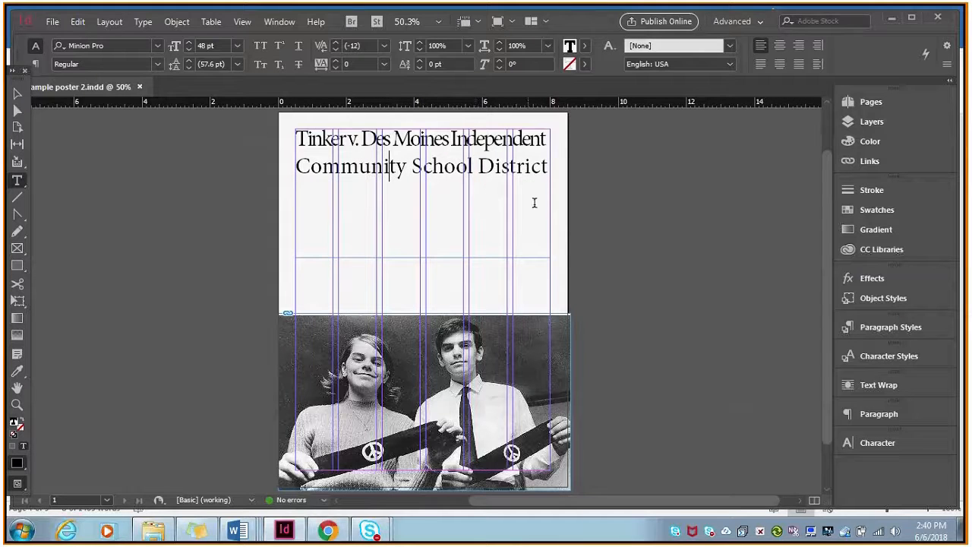
# Change the font of the whole two-line title to Times New Roman.
pyautogui.moveTo(552, 165); pyautogui.dragTo(163, 115)
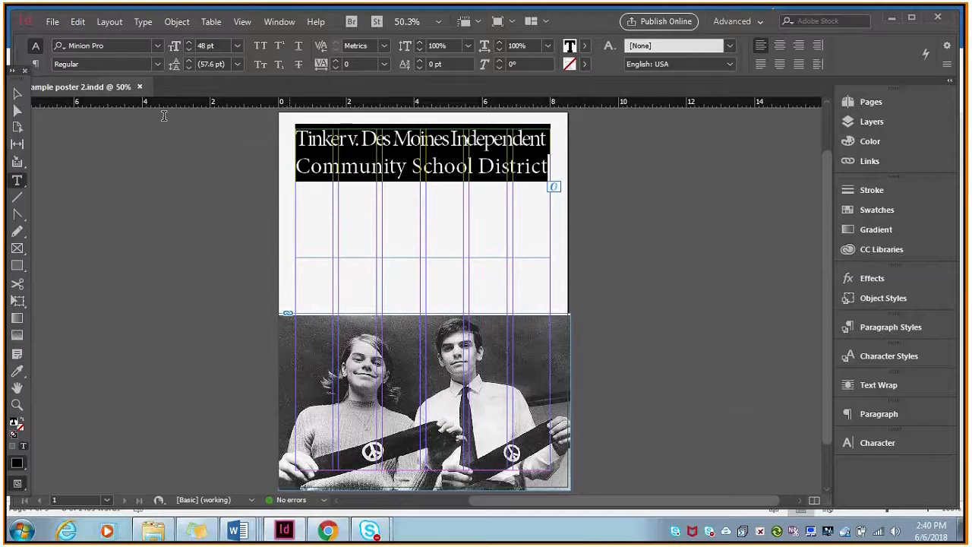
pyautogui.click(155, 65)
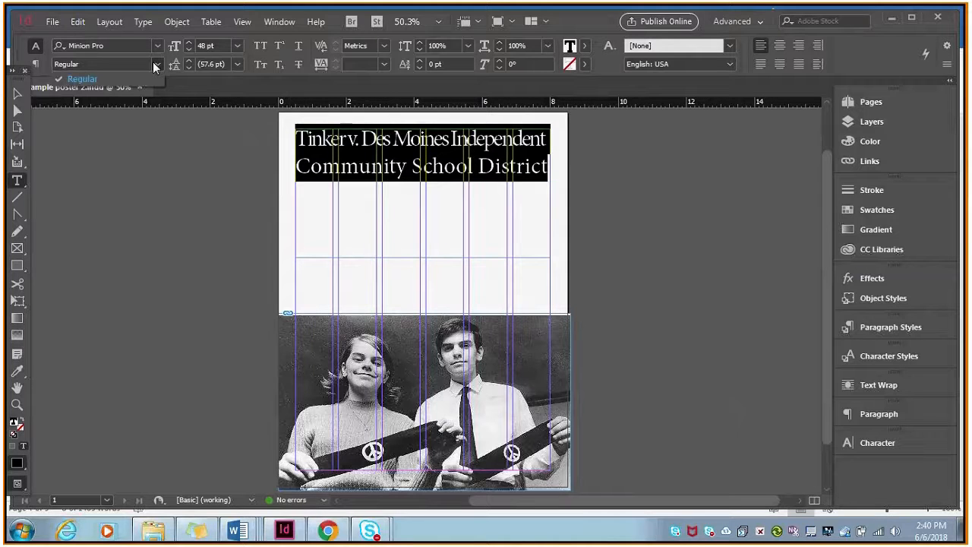
pyautogui.click(157, 66)
pyautogui.click(156, 46)
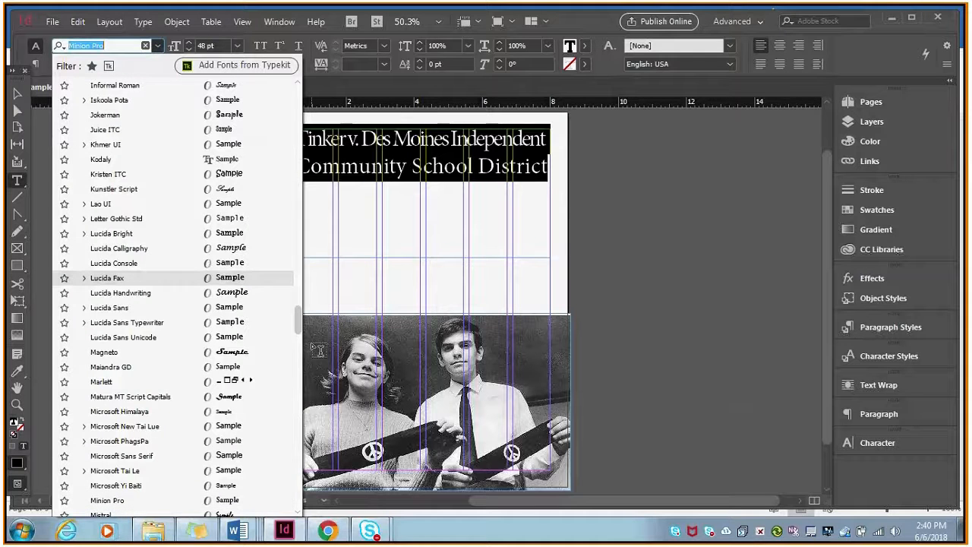
pyautogui.moveTo(298, 319); pyautogui.dragTo(297, 86)
pyautogui.click(170, 87)
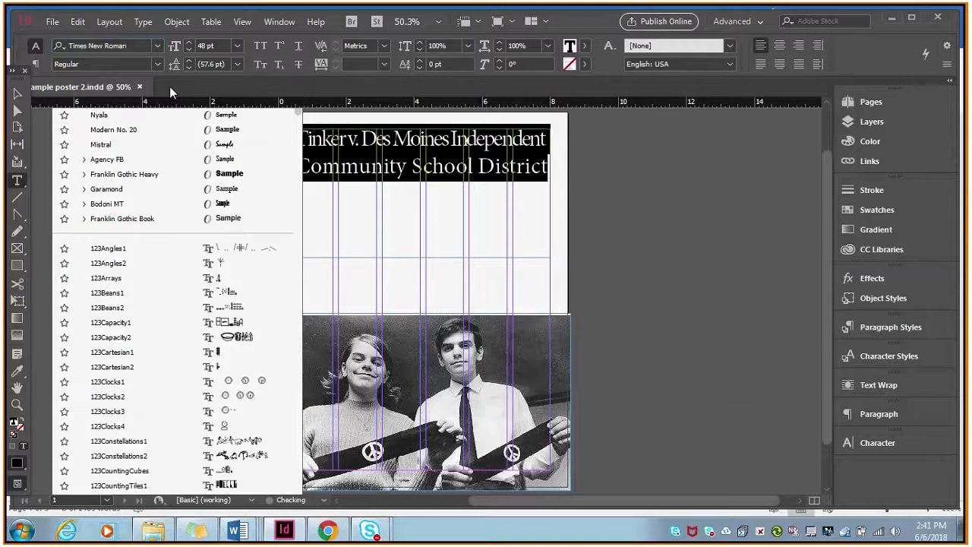
# Make the whole two-line title bold and reduce its size to 45 pt so each phrase fits on one line.
pyautogui.click(157, 63)
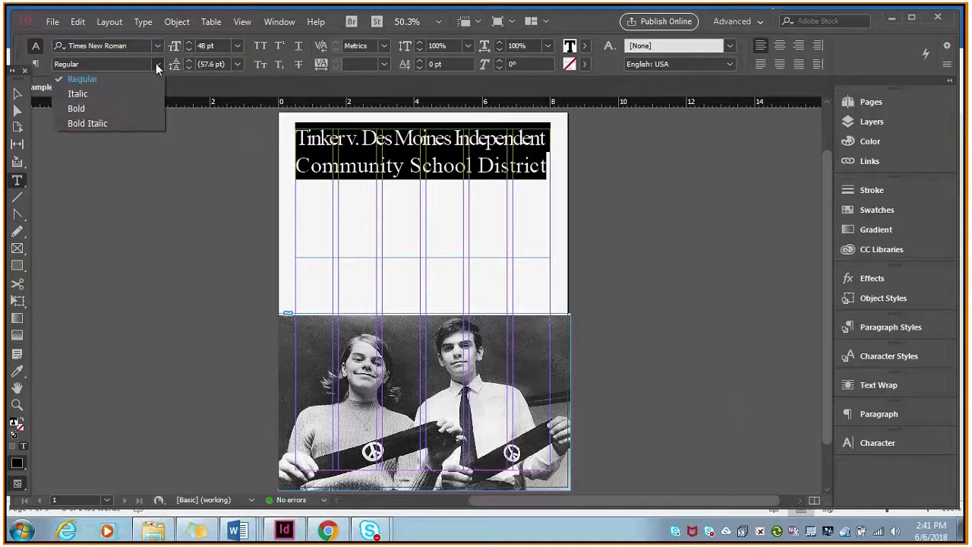
pyautogui.click(131, 108)
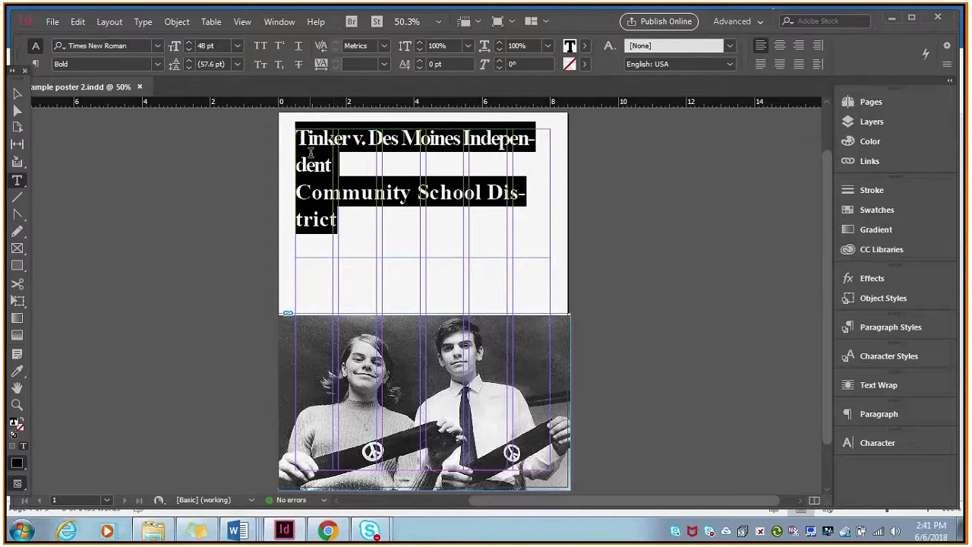
pyautogui.click(189, 51)
pyautogui.click(189, 51)
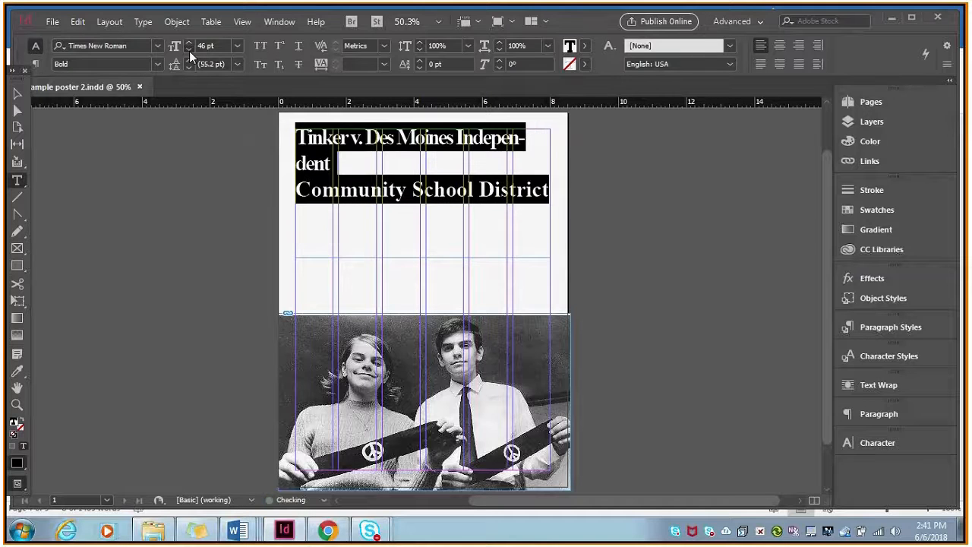
pyautogui.click(190, 51)
pyautogui.click(375, 150)
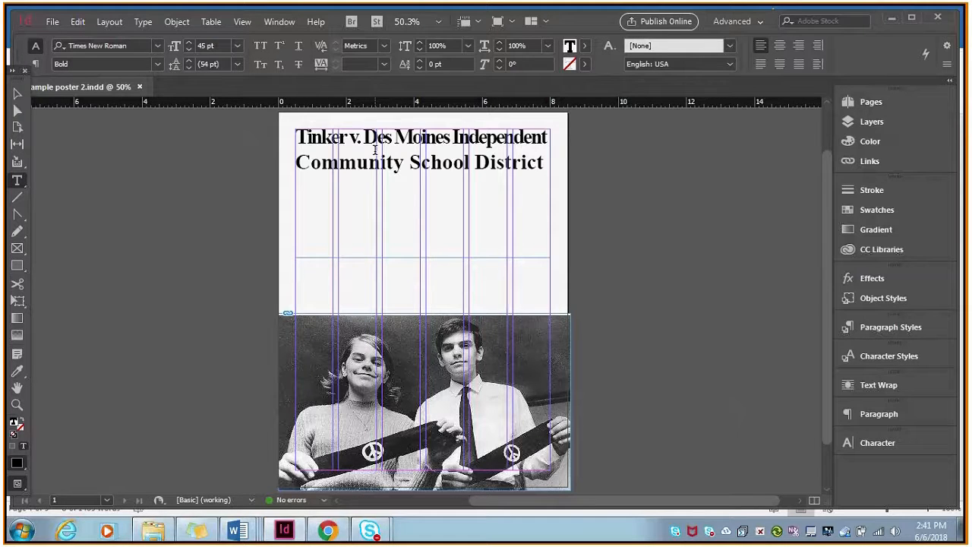
# Set the tracking of the title's second line, "Community School District", to 10.
pyautogui.click(17, 95)
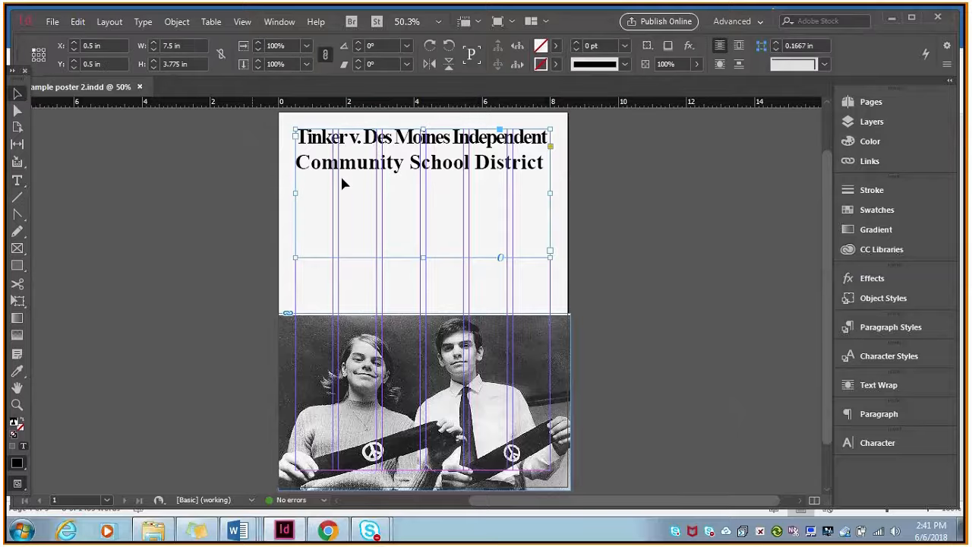
pyautogui.doubleClick(411, 158)
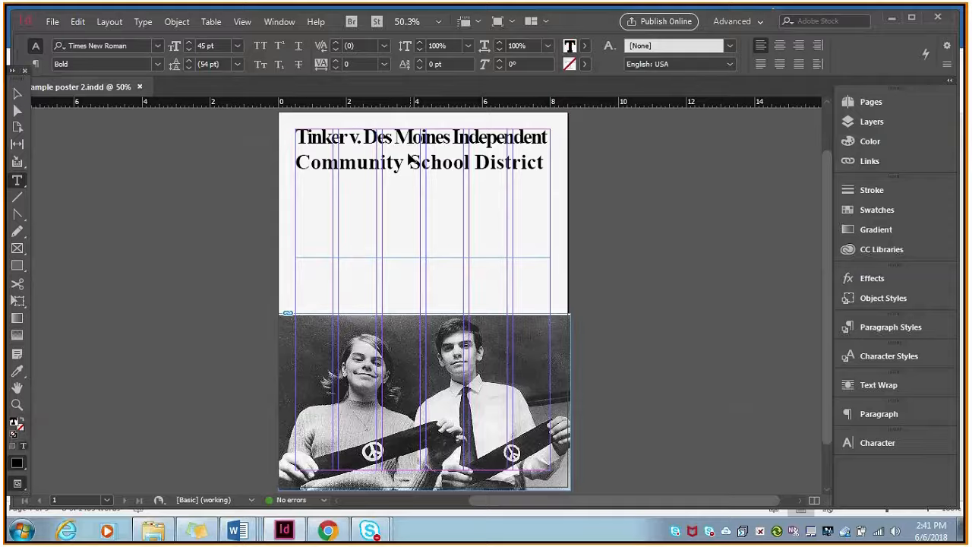
pyautogui.tripleClick(416, 161)
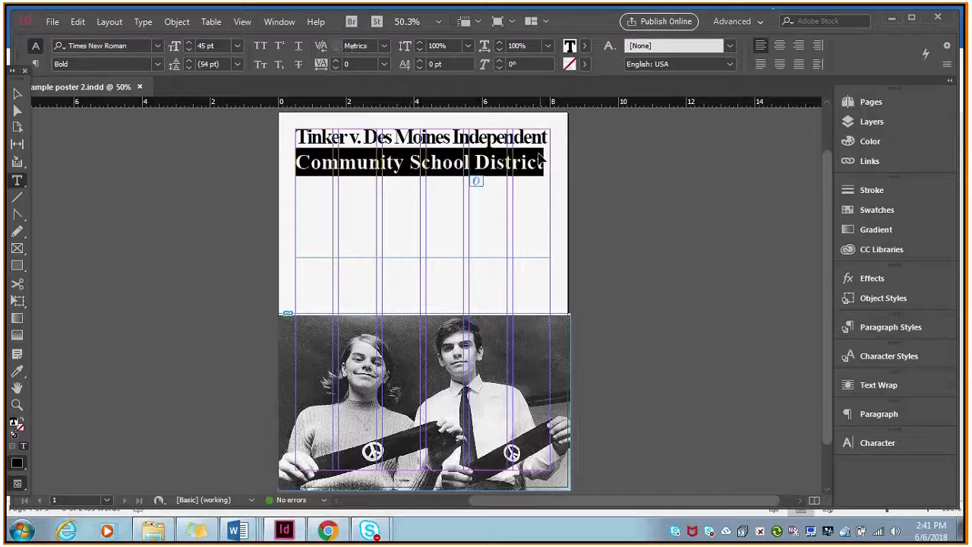
pyautogui.click(335, 62)
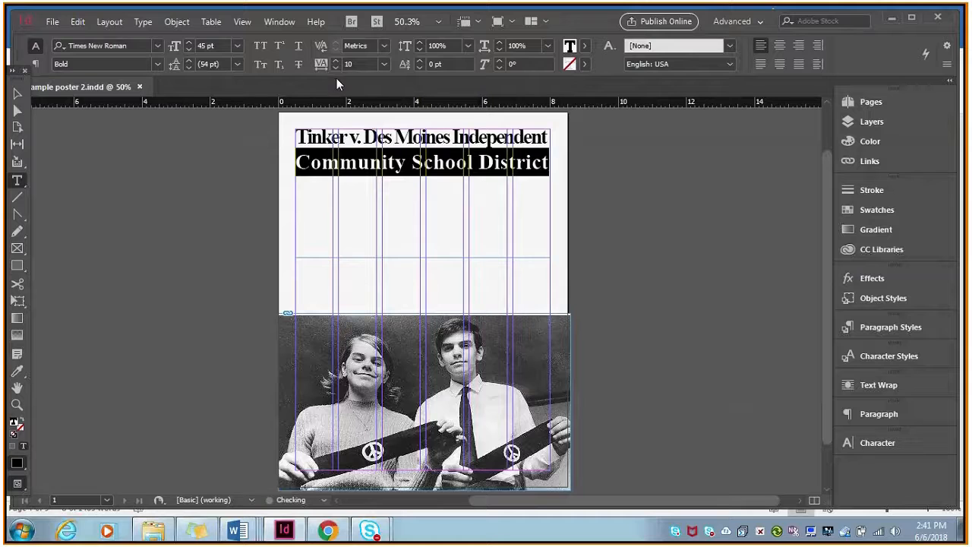
pyautogui.click(381, 160)
# Shorten the title frame from below so it ends just under the second title line.
pyautogui.press('Escape')
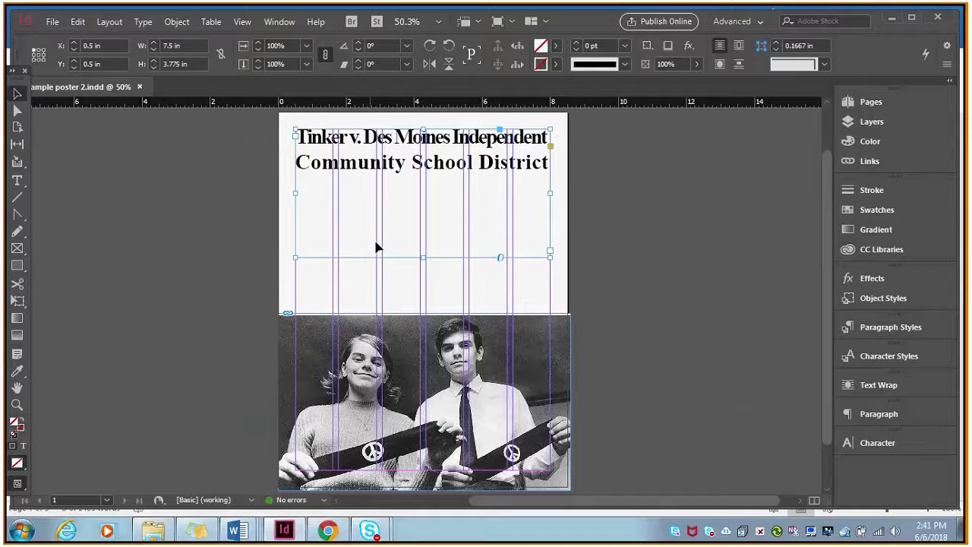
pyautogui.moveTo(419, 256); pyautogui.dragTo(424, 174)
pyautogui.click(235, 184)
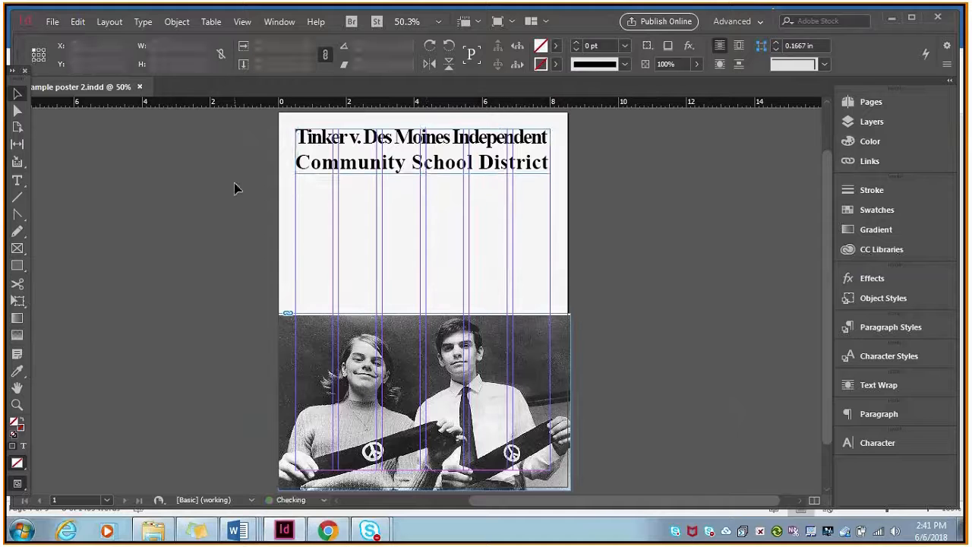
# Switch to the Word assignment and copy the Main issue paragraph beginning "Students wanted to protest the Vietnam War".
pyautogui.click(255, 534)
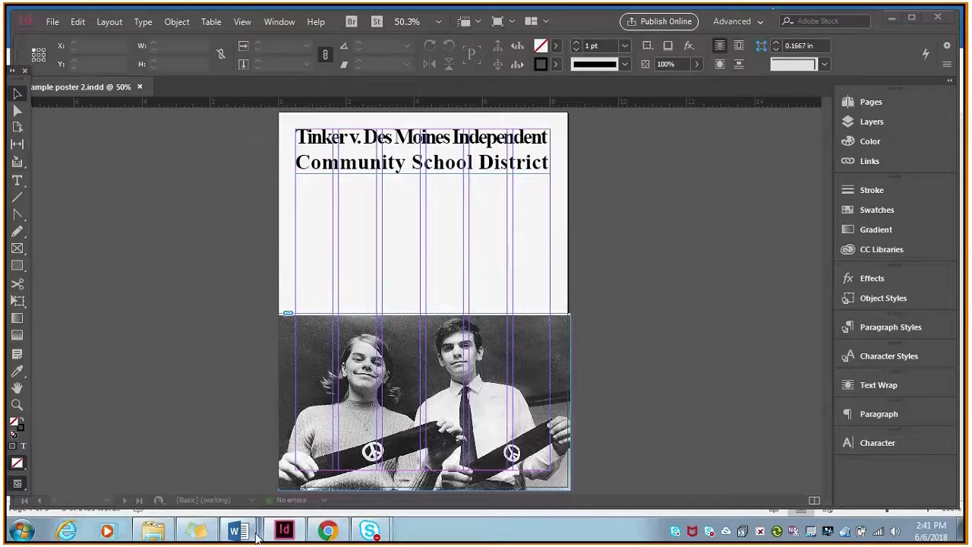
pyautogui.click(265, 476)
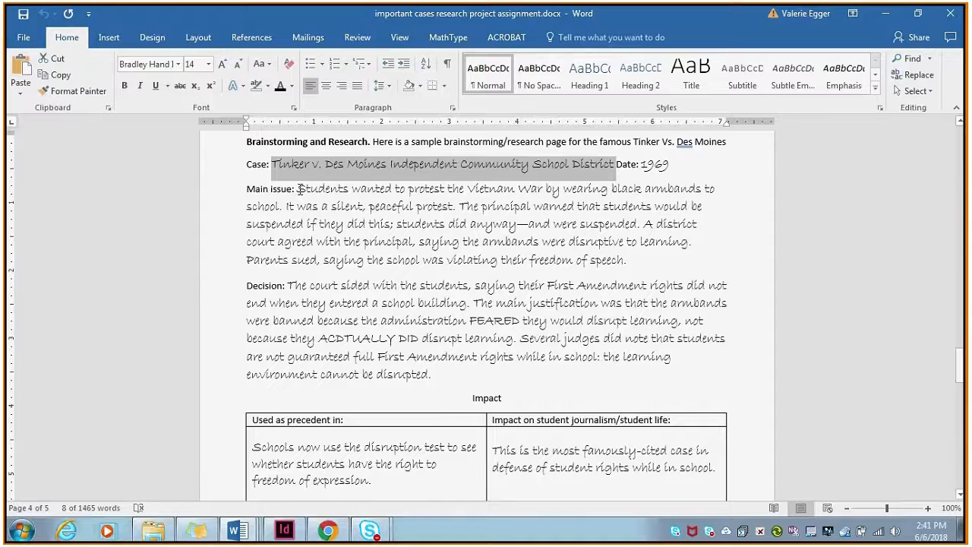
pyautogui.moveTo(298, 189); pyautogui.dragTo(626, 260)
pyautogui.rightClick(541, 238)
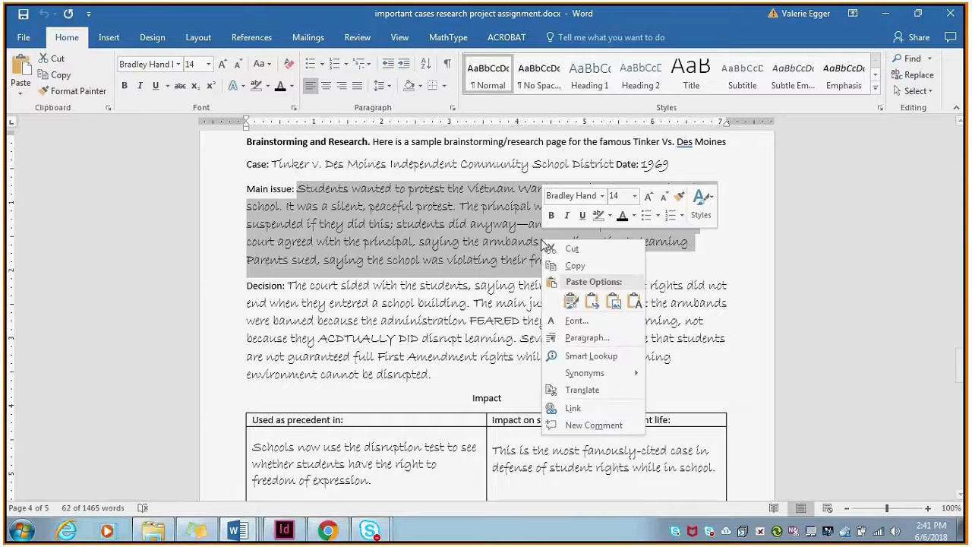
pyautogui.click(574, 264)
# Back in InDesign, draw a text frame across the first three columns between title and photo, and paste the main issue paragraph.
pyautogui.click(285, 532)
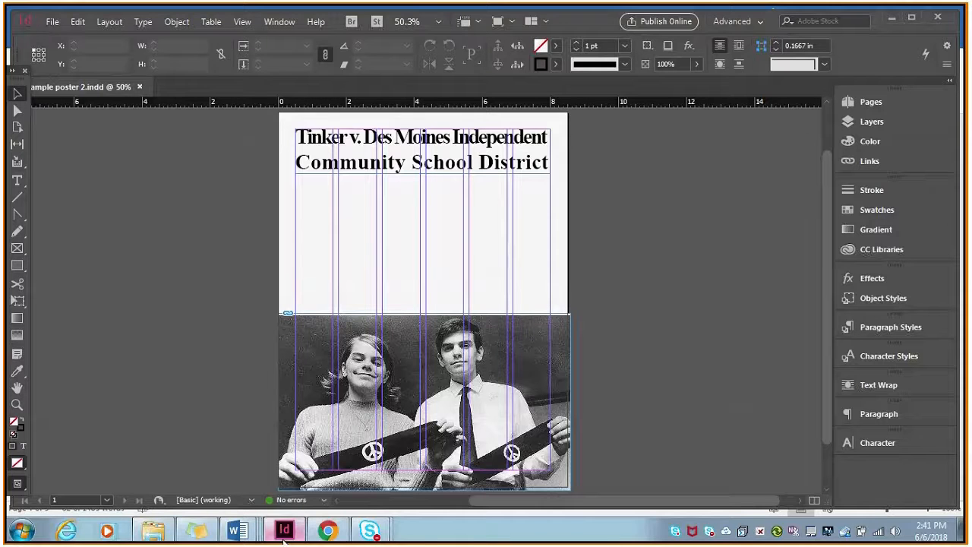
pyautogui.click(22, 185)
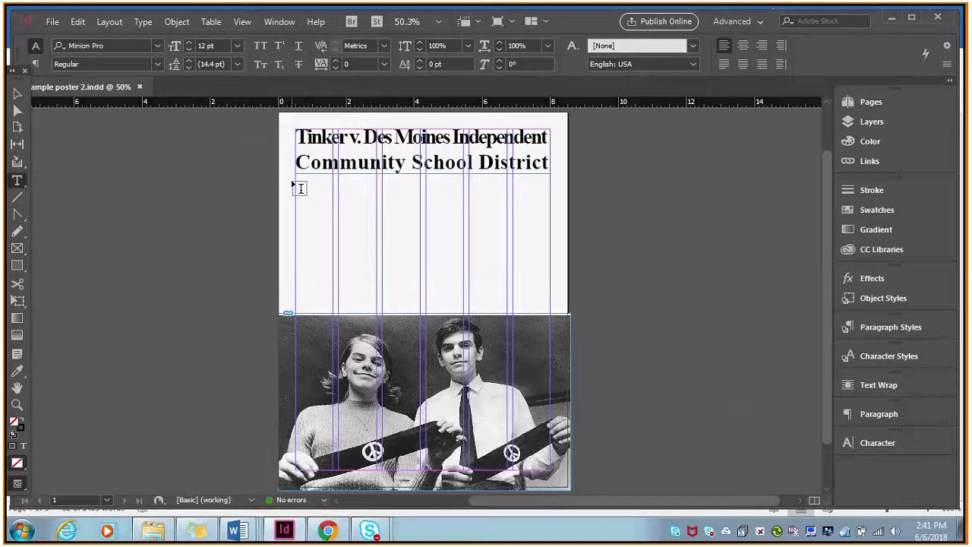
pyautogui.moveTo(297, 179); pyautogui.dragTo(421, 313)
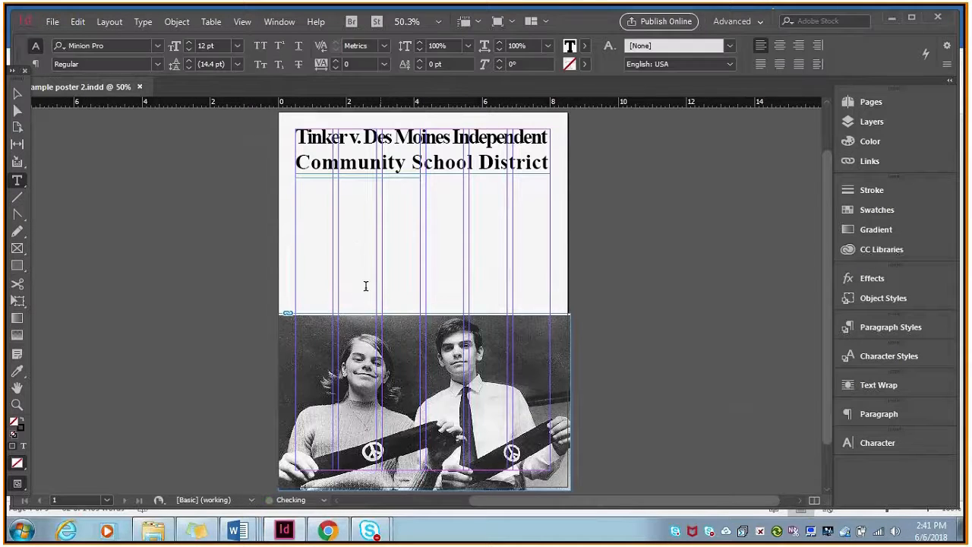
pyautogui.rightClick(311, 202)
pyautogui.click(370, 131)
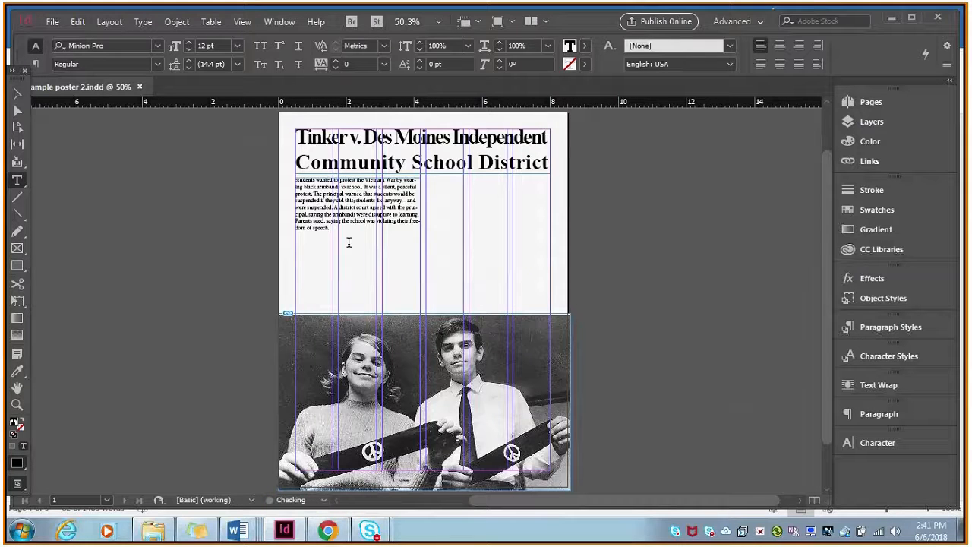
# Format the whole main issue paragraph in Times New Roman at 16 pt.
pyautogui.hotkey('ctrl', 'a')
pyautogui.click(157, 45)
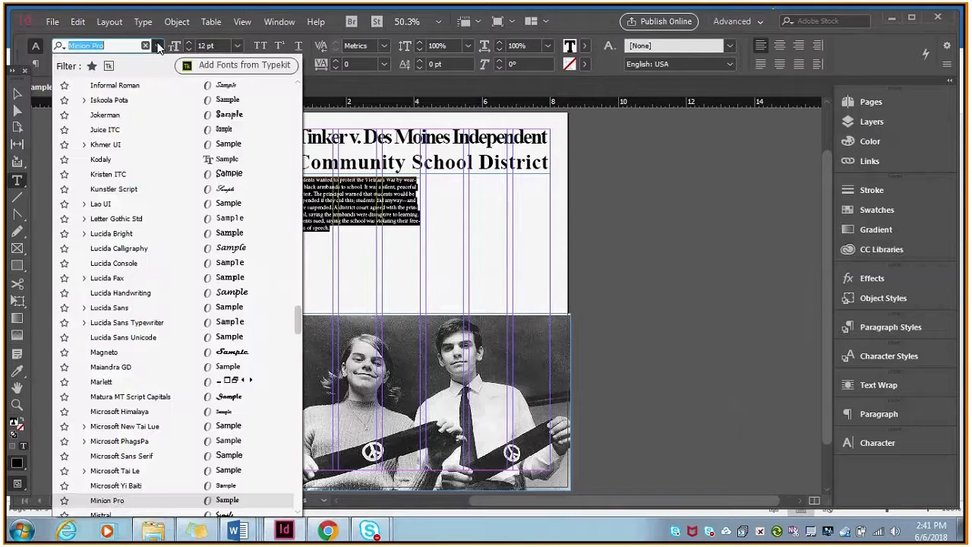
pyautogui.moveTo(297, 320); pyautogui.dragTo(293, 94)
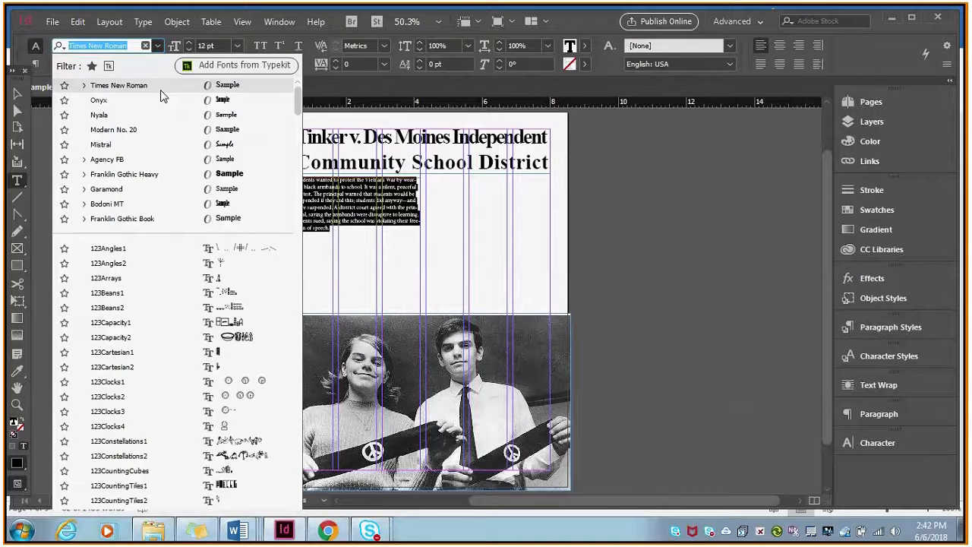
pyautogui.click(161, 88)
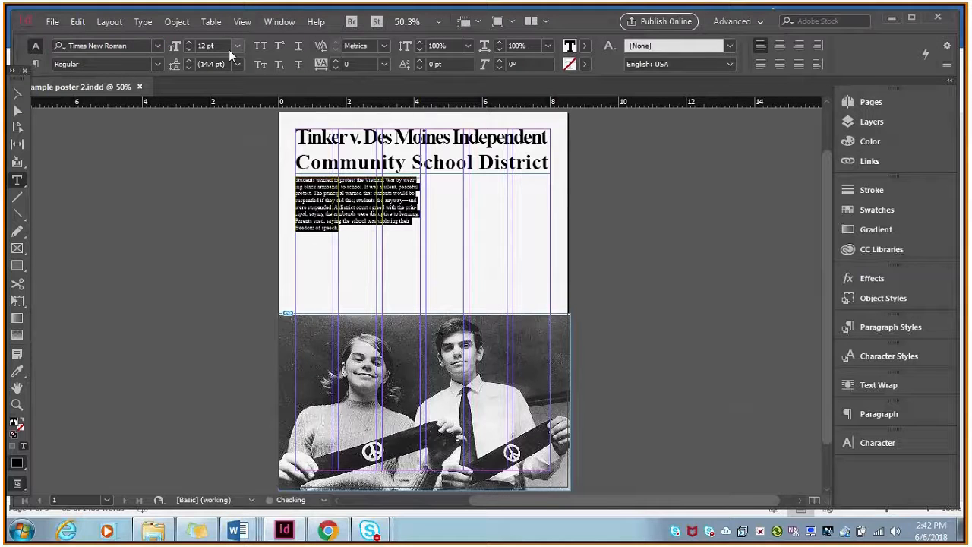
pyautogui.click(187, 43)
pyautogui.click(188, 43)
pyautogui.click(187, 44)
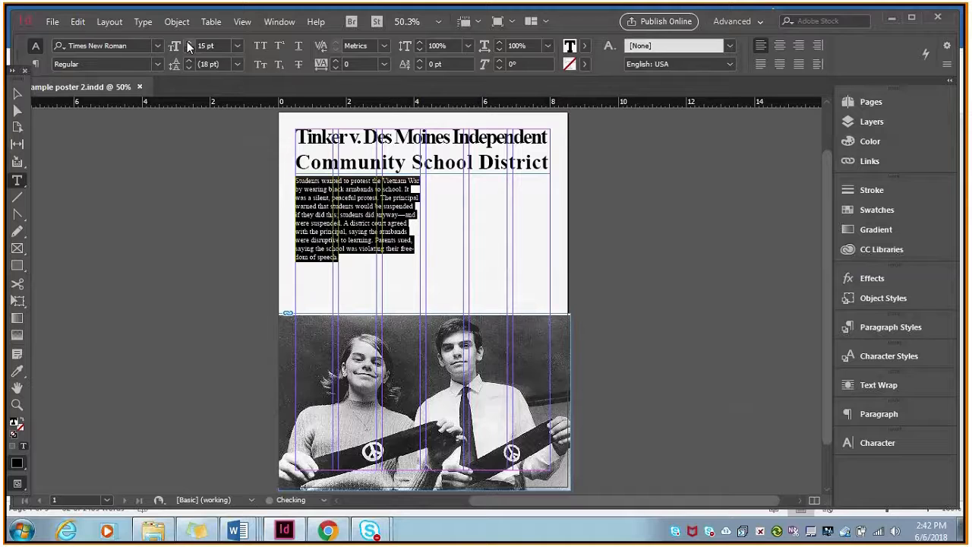
pyautogui.click(188, 43)
pyautogui.click(439, 270)
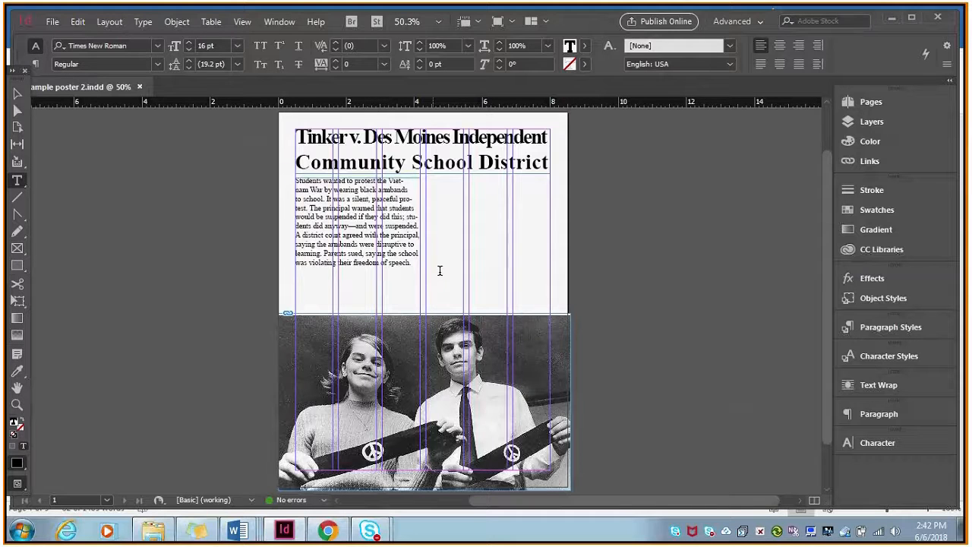
# Switch to the Word assignment and copy the Decision paragraph beginning "The court sided with the students".
pyautogui.click(246, 536)
pyautogui.moveTo(431, 374); pyautogui.dragTo(293, 292)
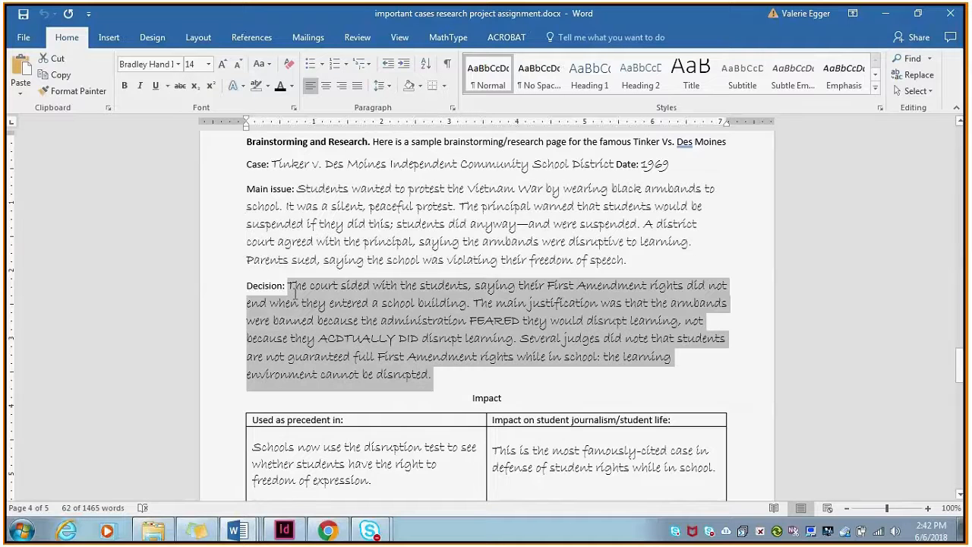
pyautogui.rightClick(294, 291)
pyautogui.click(323, 313)
# Back in InDesign, draw a text frame about 3.67 by 3.83 in across the last three columns and paste the decision paragraph.
pyautogui.click(286, 531)
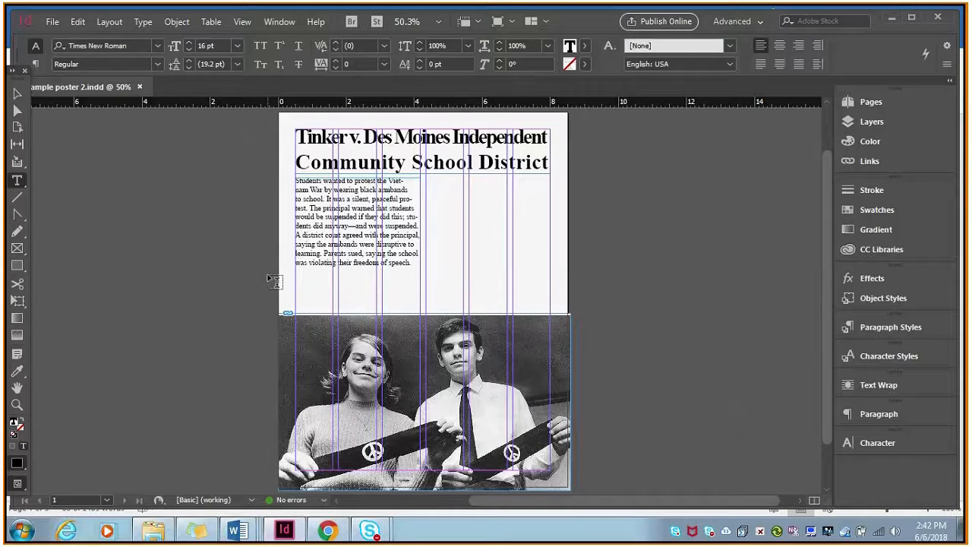
pyautogui.click(380, 263)
pyautogui.moveTo(427, 182); pyautogui.dragTo(550, 309)
pyautogui.click(549, 306)
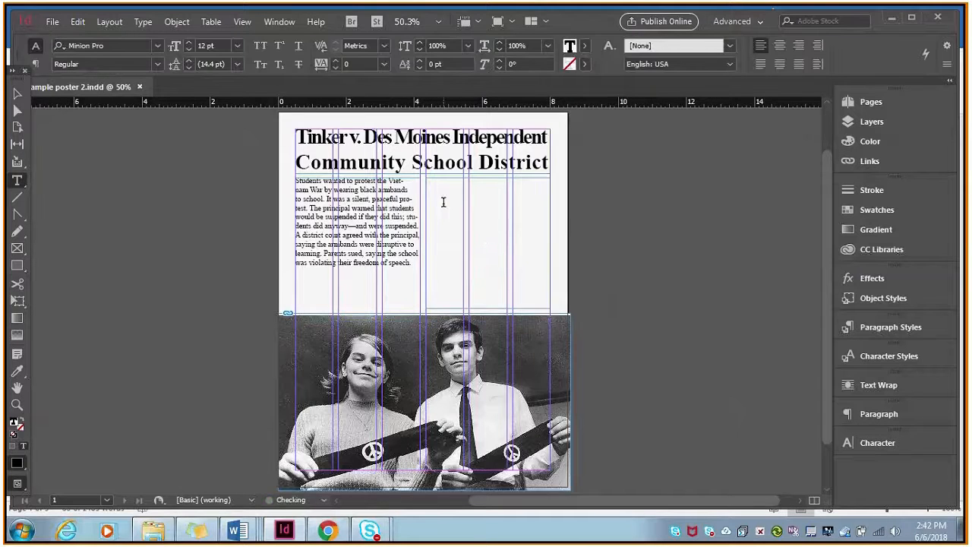
pyautogui.rightClick(443, 202)
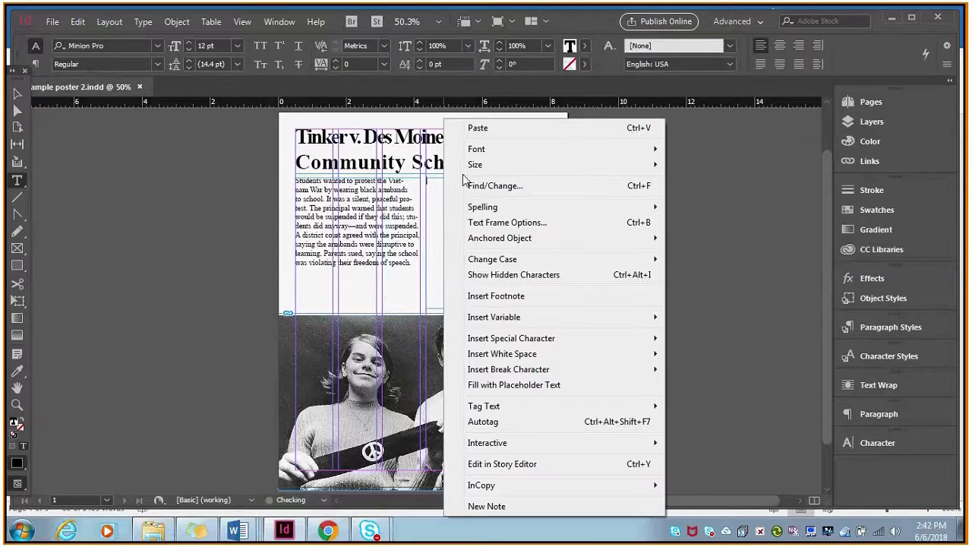
pyautogui.click(489, 136)
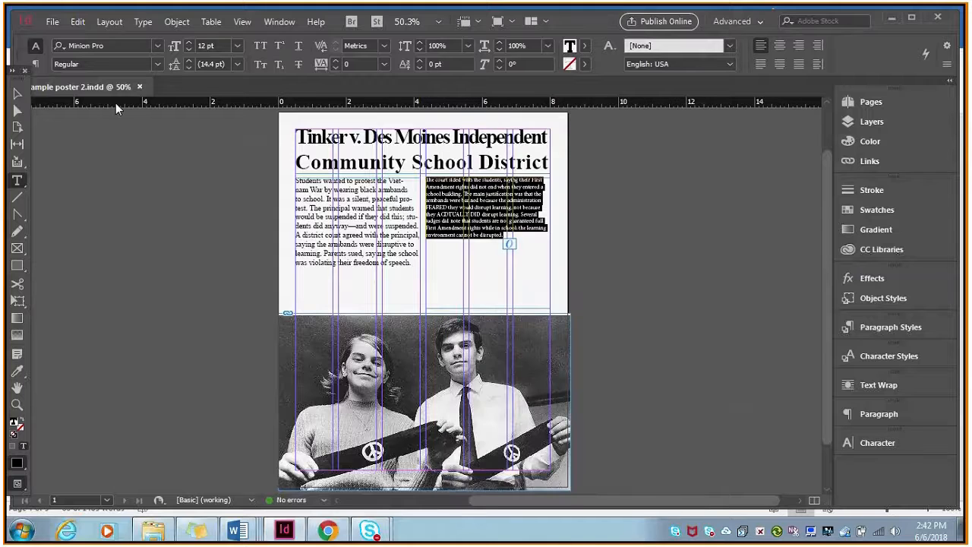
# Format the whole decision paragraph in Times New Roman at 16 pt.
pyautogui.click(156, 46)
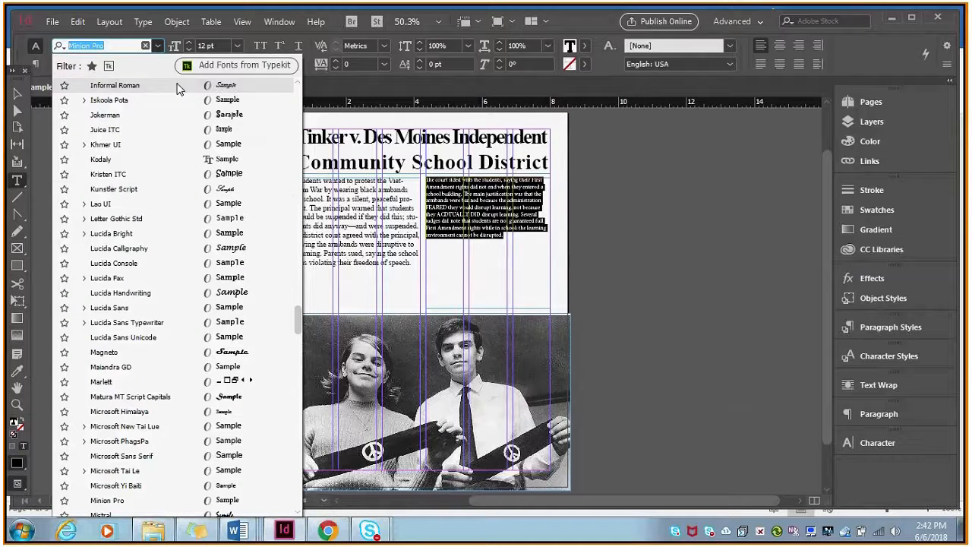
pyautogui.moveTo(299, 330); pyautogui.dragTo(298, 90)
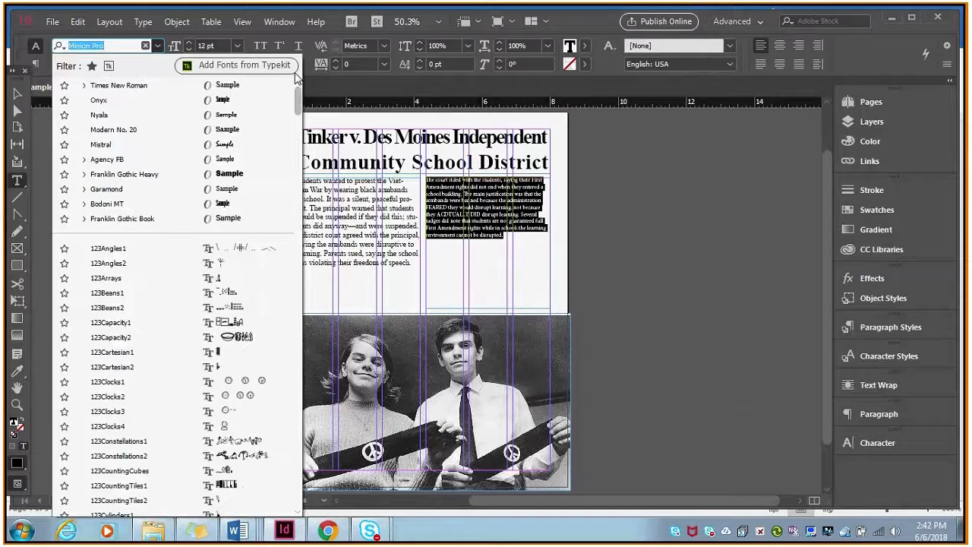
pyautogui.click(138, 90)
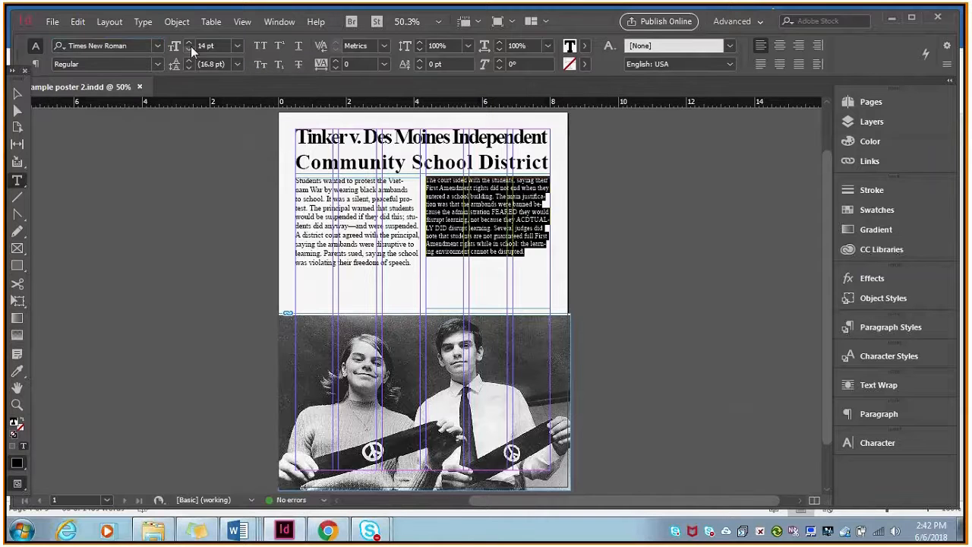
pyautogui.click(190, 43)
pyautogui.click(190, 42)
pyautogui.click(467, 230)
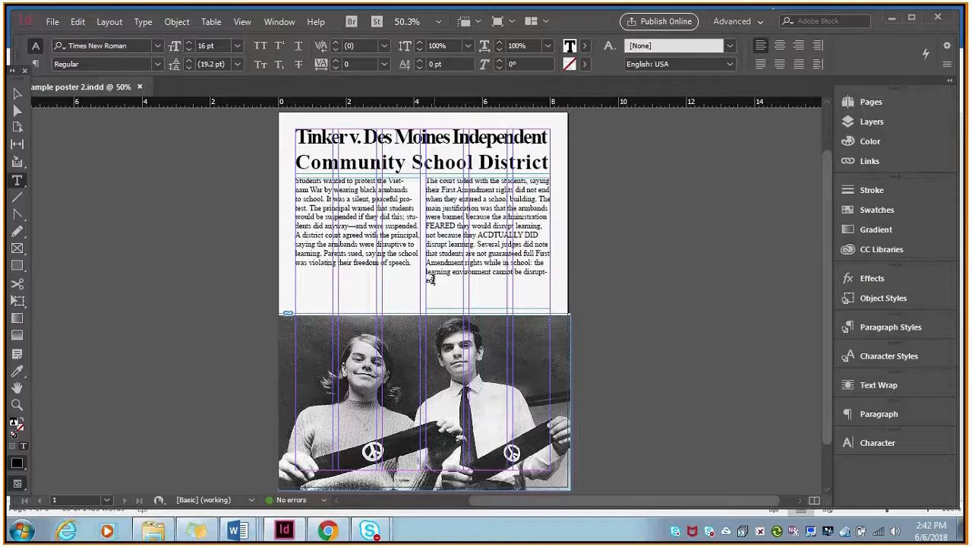
# Set the tracking of "learning environment cannot be disrupted." to -10 so the phrase fits on one line.
pyautogui.moveTo(433, 281); pyautogui.dragTo(426, 272)
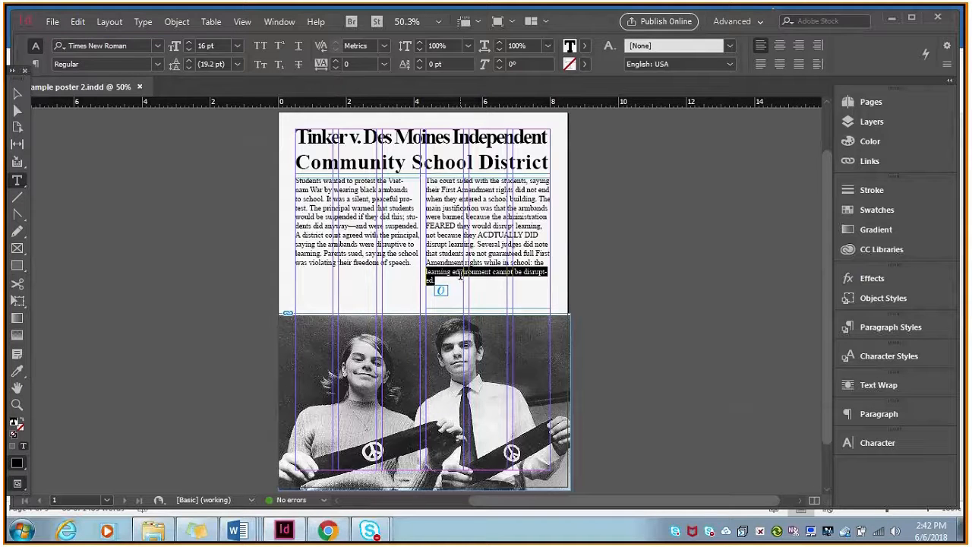
pyautogui.click(337, 68)
pyautogui.click(541, 247)
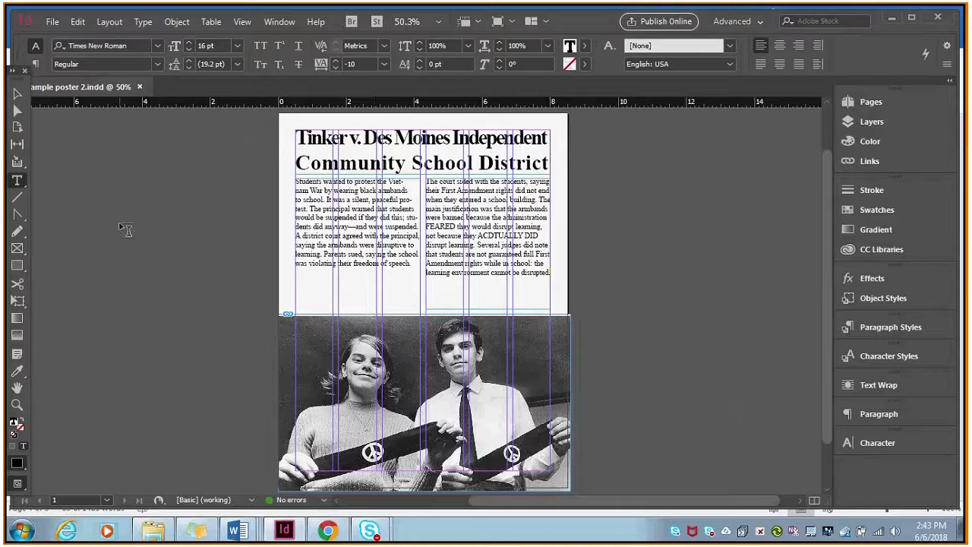
# Draw a rectangle about 8.85 by 11.5 in around the whole page, extending slightly past its edges.
pyautogui.click(16, 94)
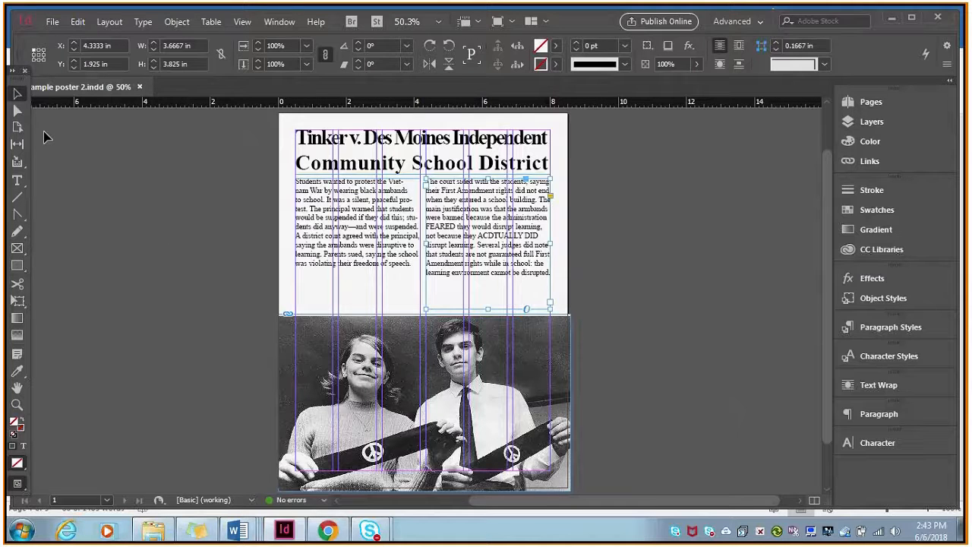
pyautogui.click(18, 266)
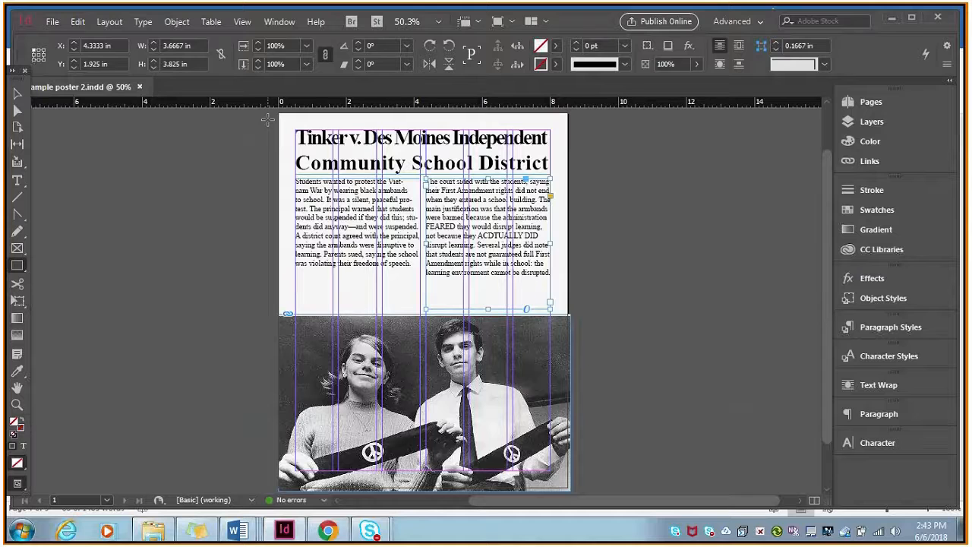
pyautogui.moveTo(274, 111); pyautogui.dragTo(575, 484)
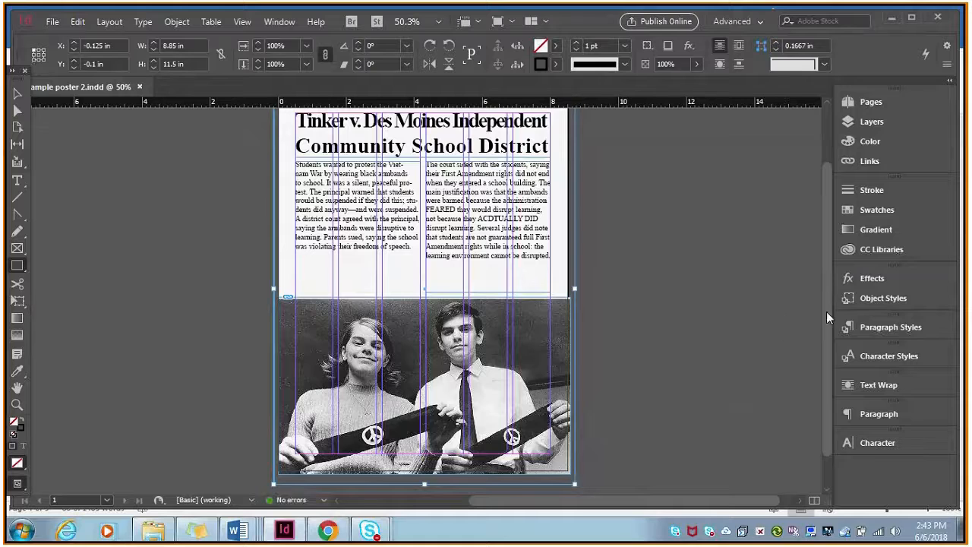
# Fill the full-page rectangle with the yellow swatch C=0 M=0 Y=100 K=0.
pyautogui.moveTo(826, 311); pyautogui.dragTo(821, 262)
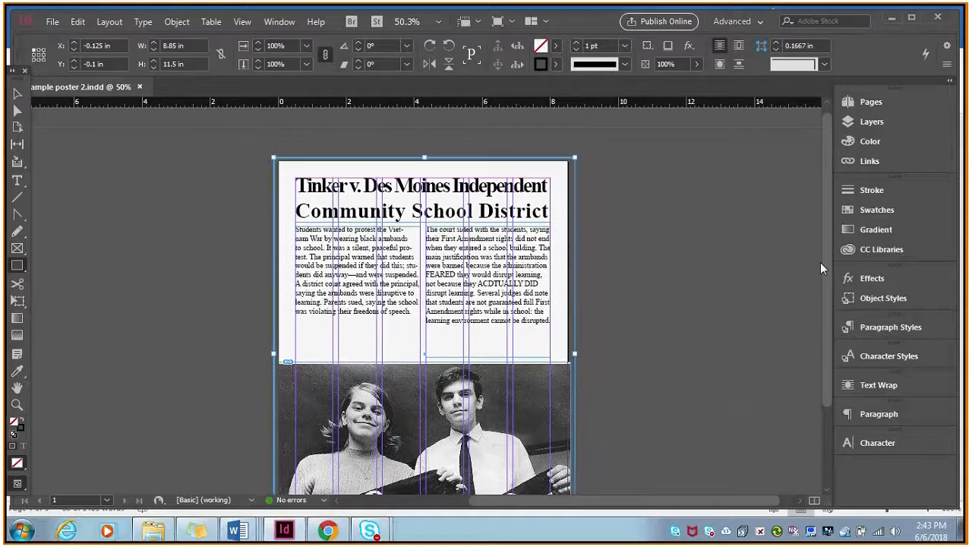
pyautogui.click(534, 51)
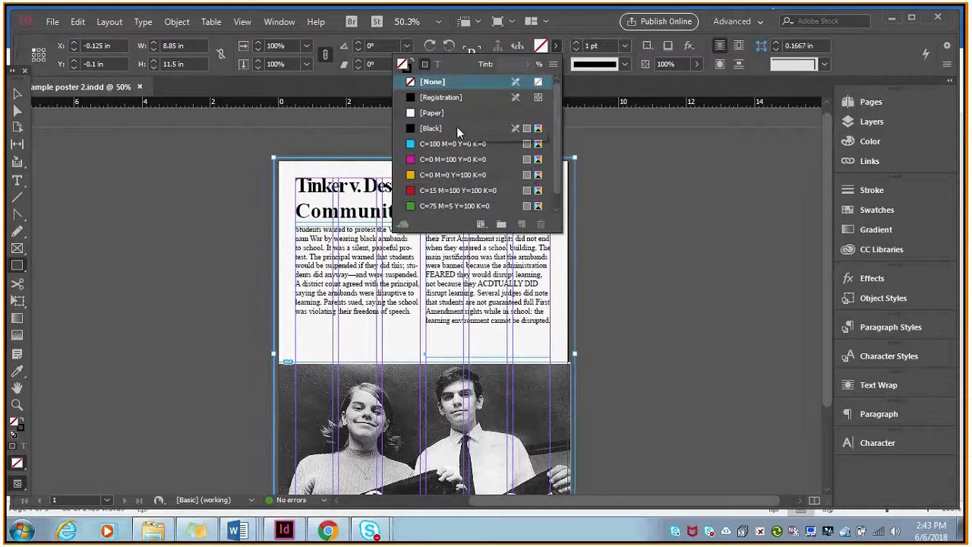
pyautogui.click(458, 175)
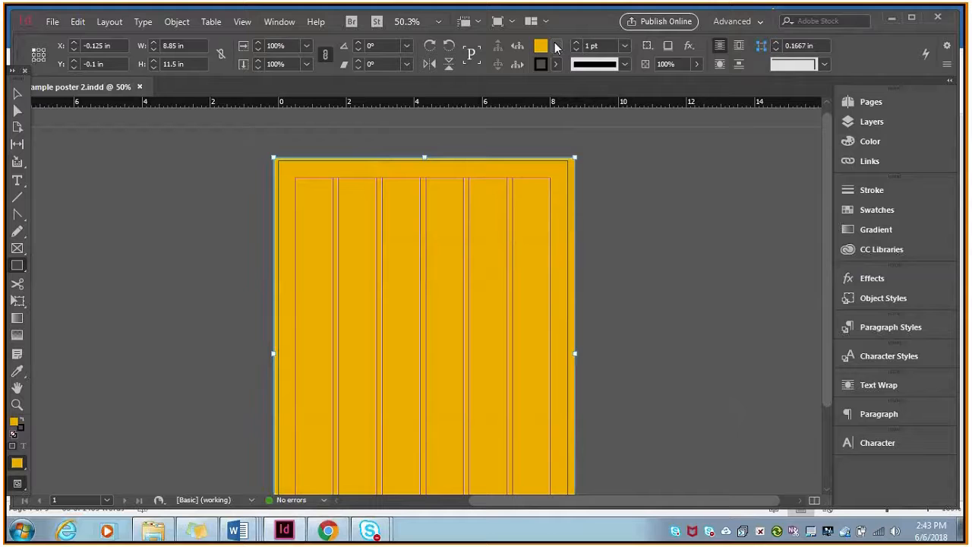
pyautogui.moveTo(830, 229); pyautogui.dragTo(830, 275)
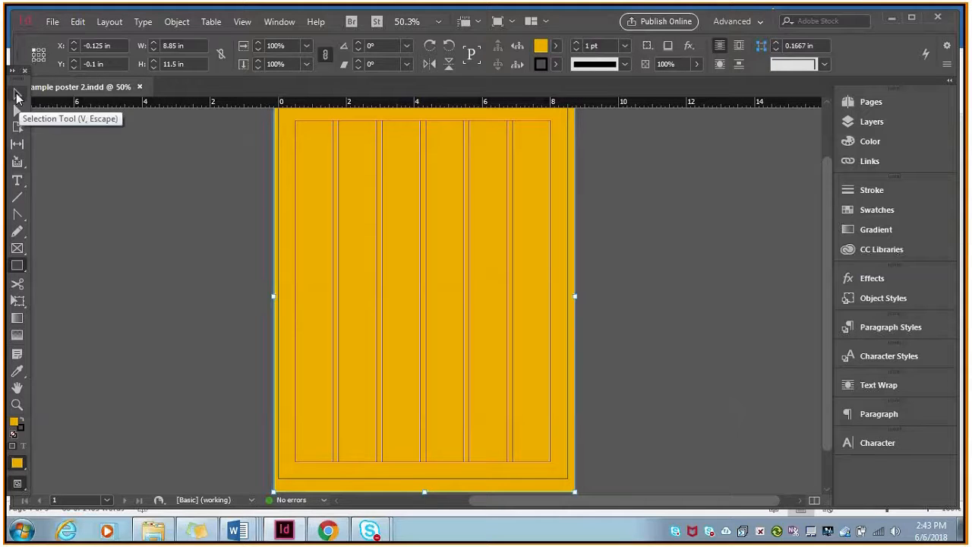
# Send the filled full-page rectangle to the back, behind the title, text columns and photo.
pyautogui.click(18, 95)
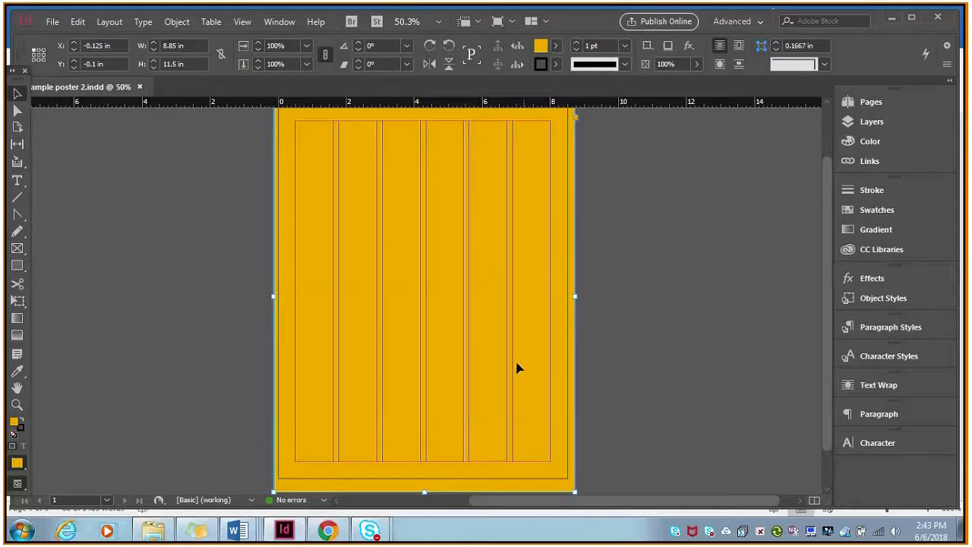
pyautogui.rightClick(462, 234)
pyautogui.moveTo(514, 247)
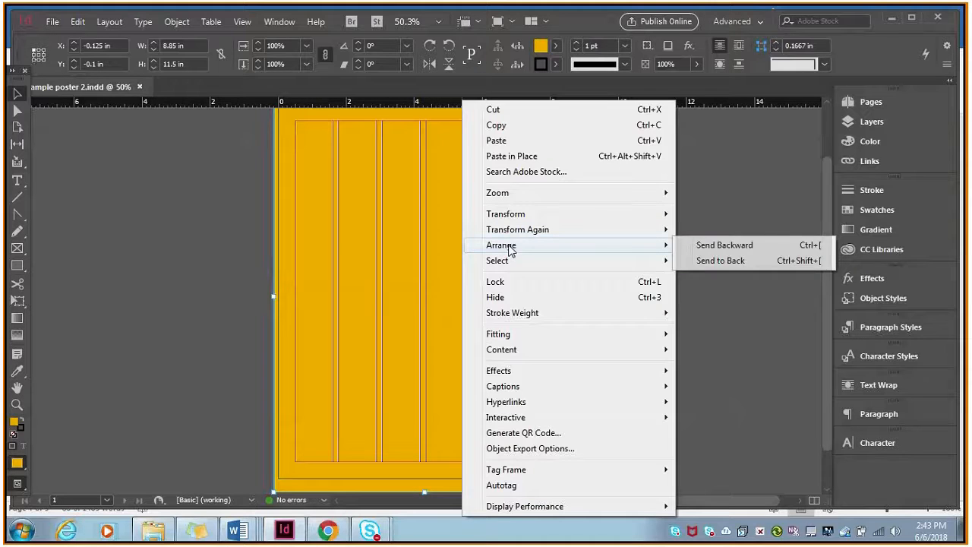
pyautogui.click(718, 262)
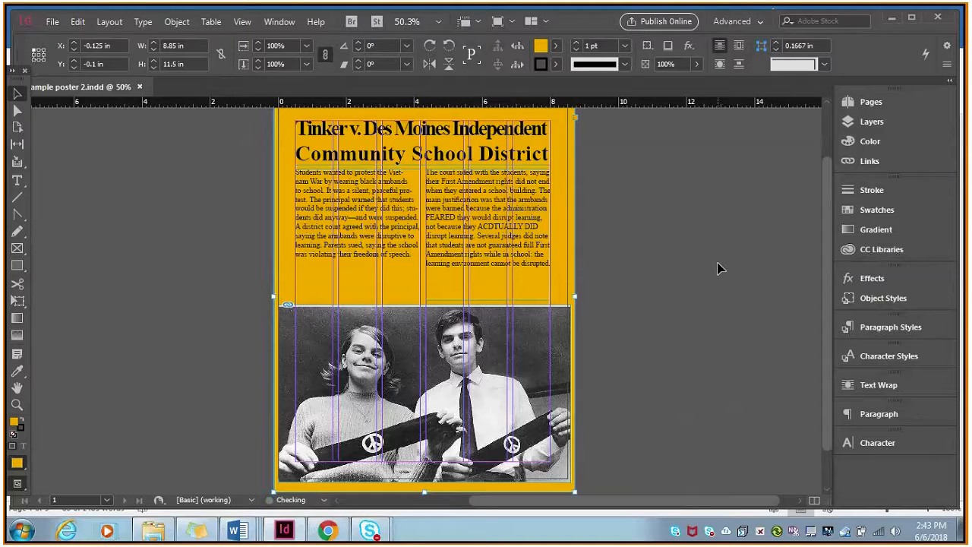
pyautogui.moveTo(828, 316)
pyautogui.mouseDown()
pyautogui.moveTo(830, 344)
pyautogui.moveTo(821, 301)
pyautogui.moveTo(825, 310)
pyautogui.mouseUp()
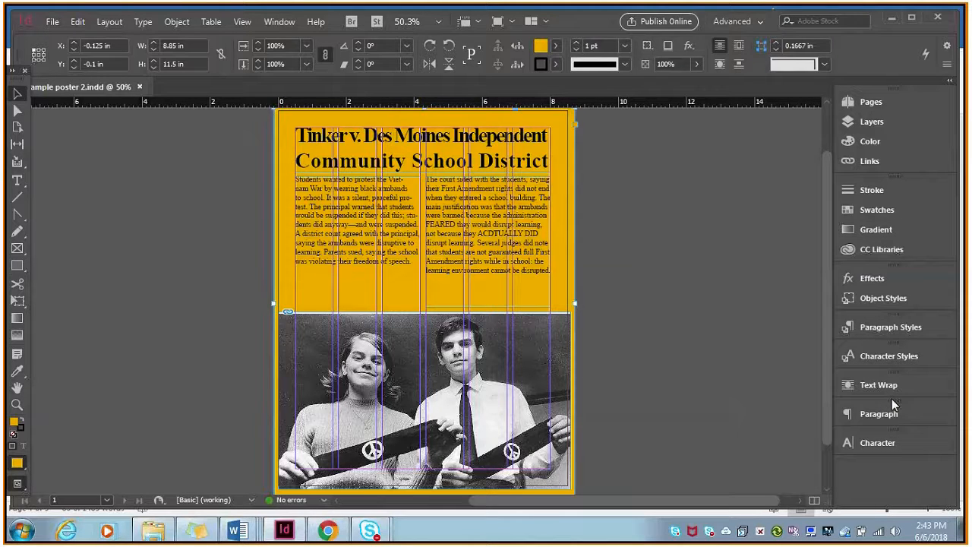
# Remove the Character panel from the panel dock and restore it beneath Paragraph.
pyautogui.moveTo(881, 449); pyautogui.dragTo(715, 389)
pyautogui.click(795, 363)
pyautogui.click(278, 22)
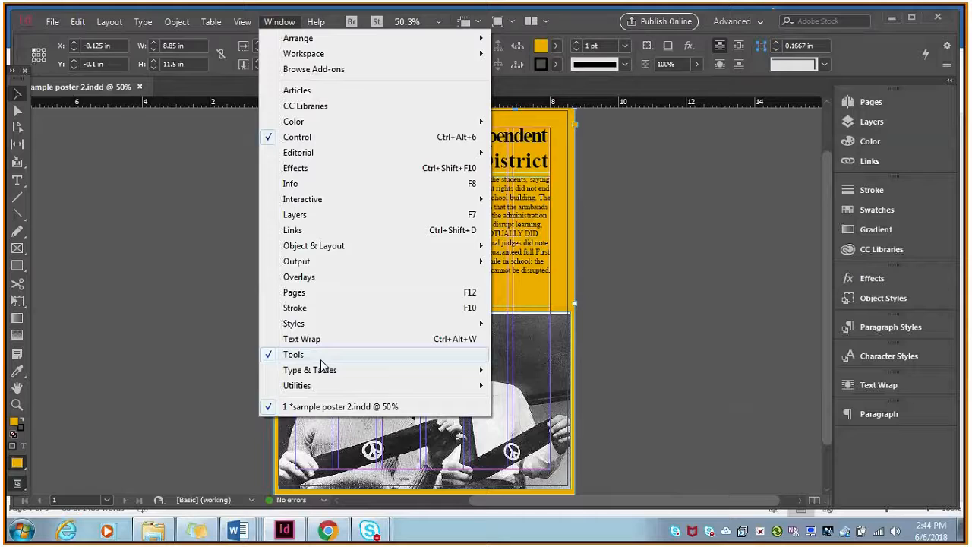
pyautogui.moveTo(321, 370)
pyautogui.click(531, 371)
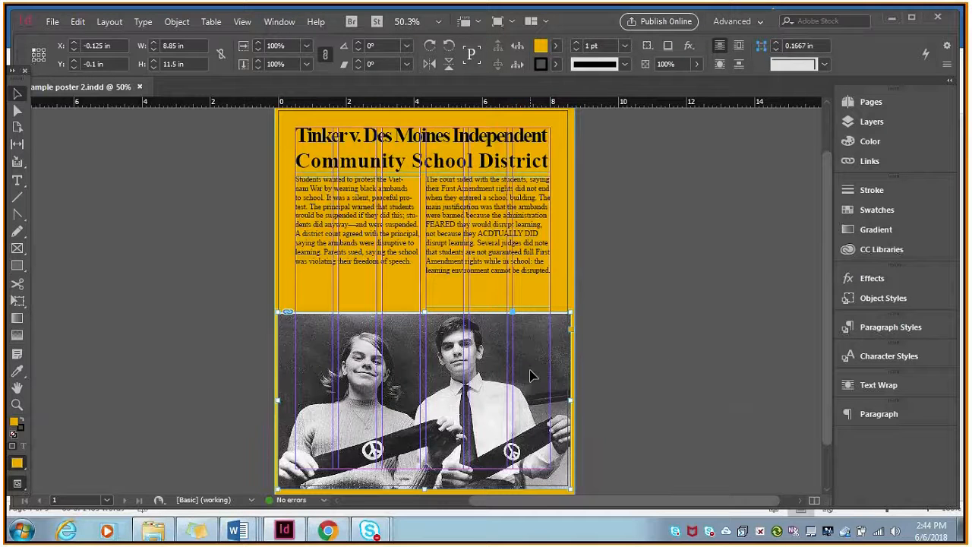
pyautogui.click(531, 374)
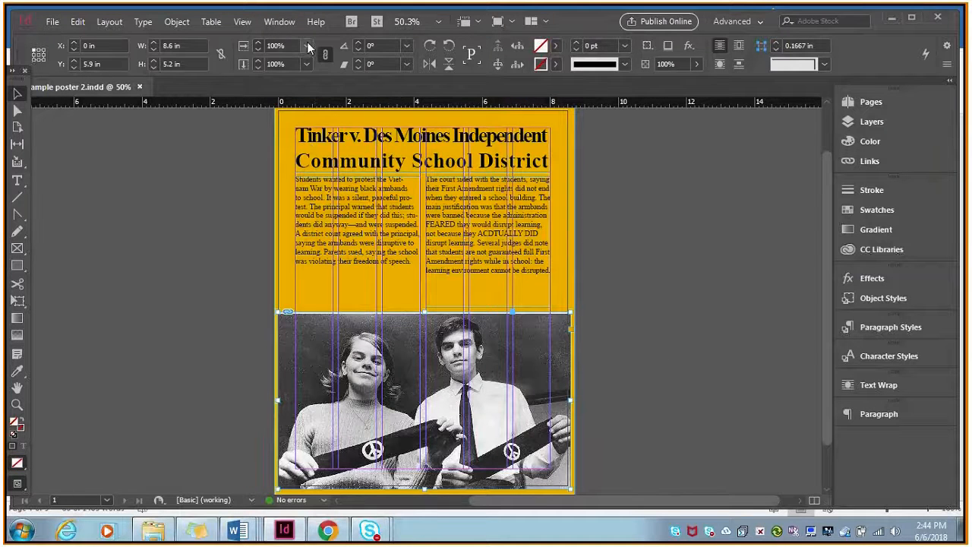
pyautogui.click(280, 23)
pyautogui.moveTo(328, 371)
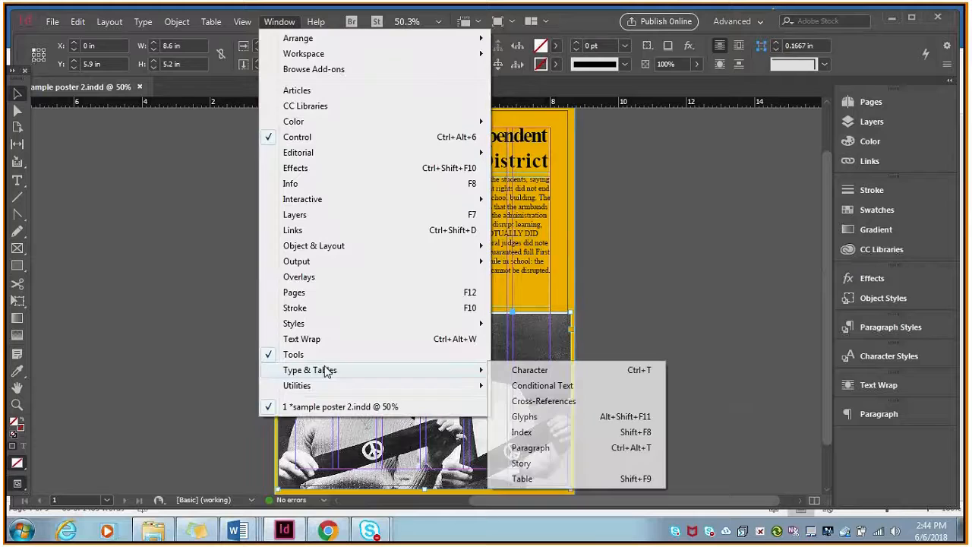
pyautogui.click(530, 371)
pyautogui.moveTo(750, 411); pyautogui.dragTo(852, 437)
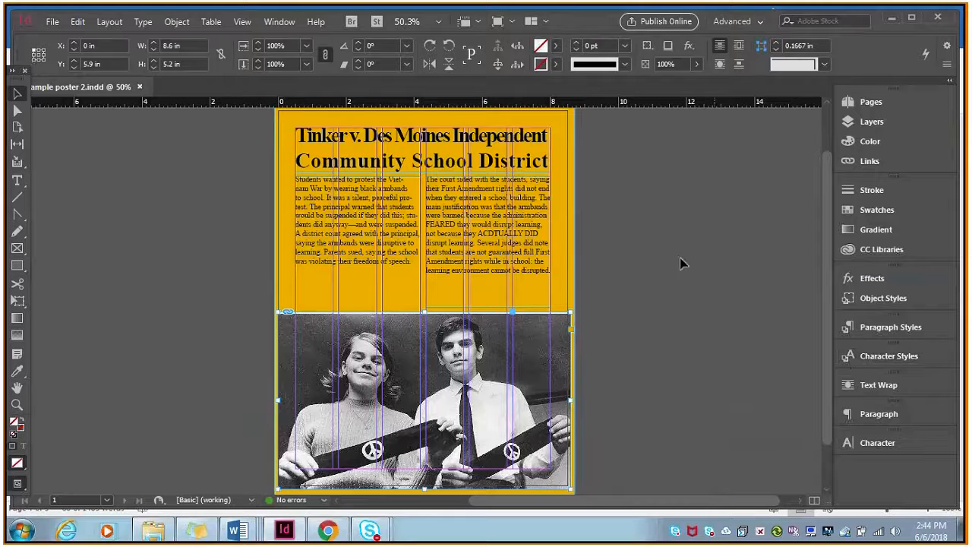
# Select the background rectangle and reduce its opacity to 36%.
pyautogui.click(575, 187)
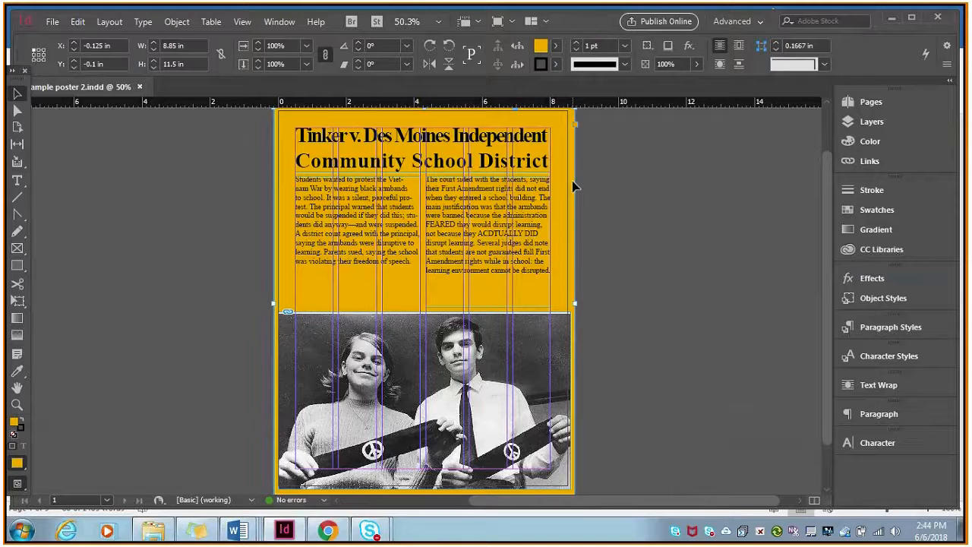
pyautogui.moveTo(828, 282); pyautogui.dragTo(829, 288)
pyautogui.click(891, 278)
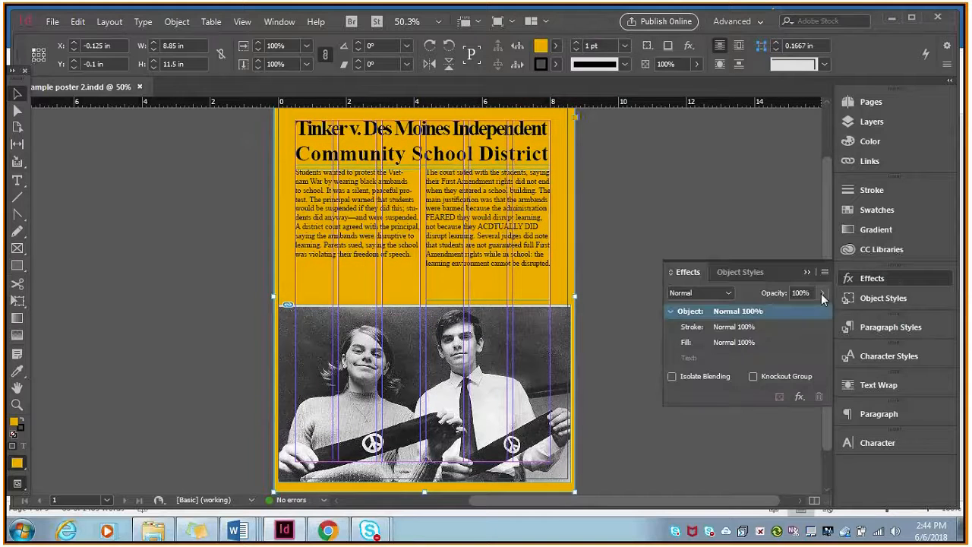
pyautogui.moveTo(824, 314); pyautogui.dragTo(770, 318)
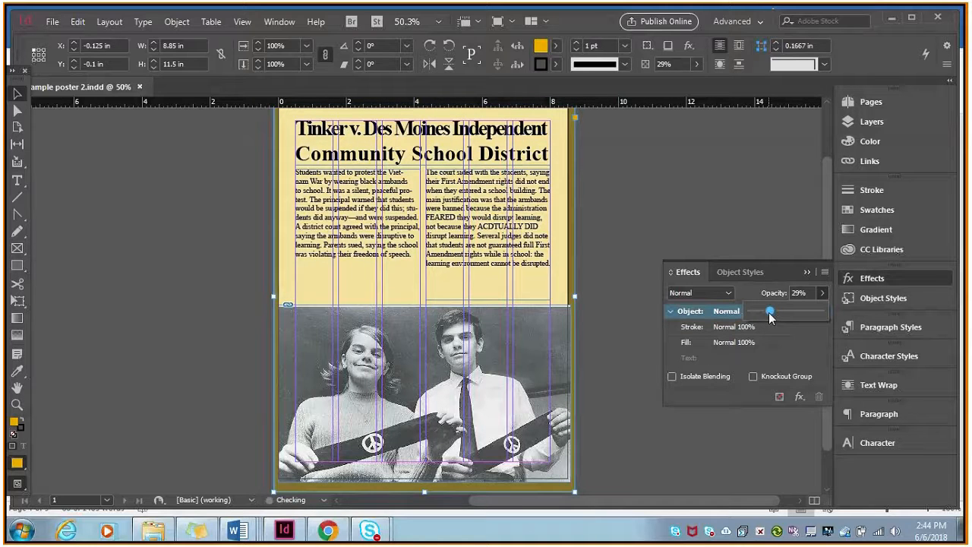
pyautogui.moveTo(770, 314); pyautogui.dragTo(775, 313)
pyautogui.click(880, 276)
pyautogui.moveTo(827, 256); pyautogui.dragTo(826, 230)
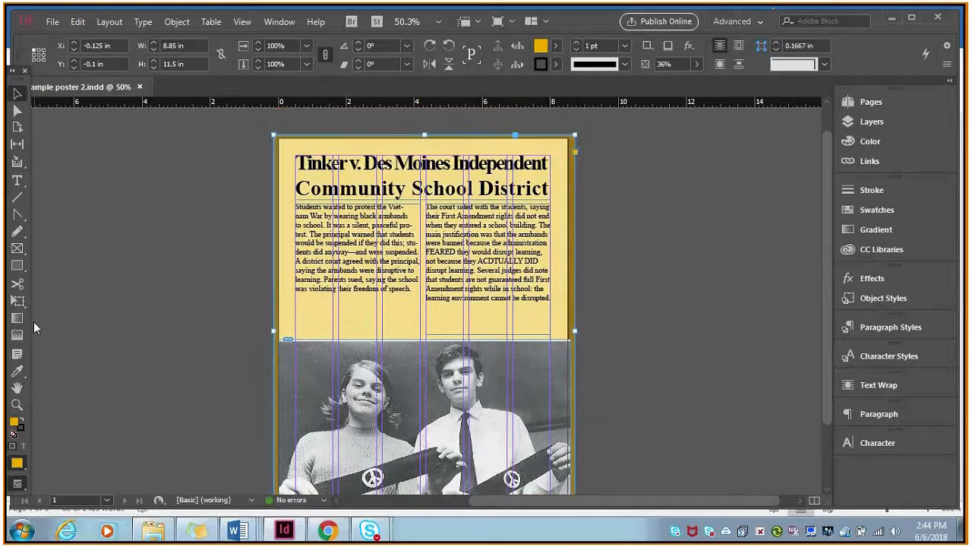
# Apply a gradient feather fading the background rectangle from left to right, and set its opacity to 100%.
pyautogui.click(17, 339)
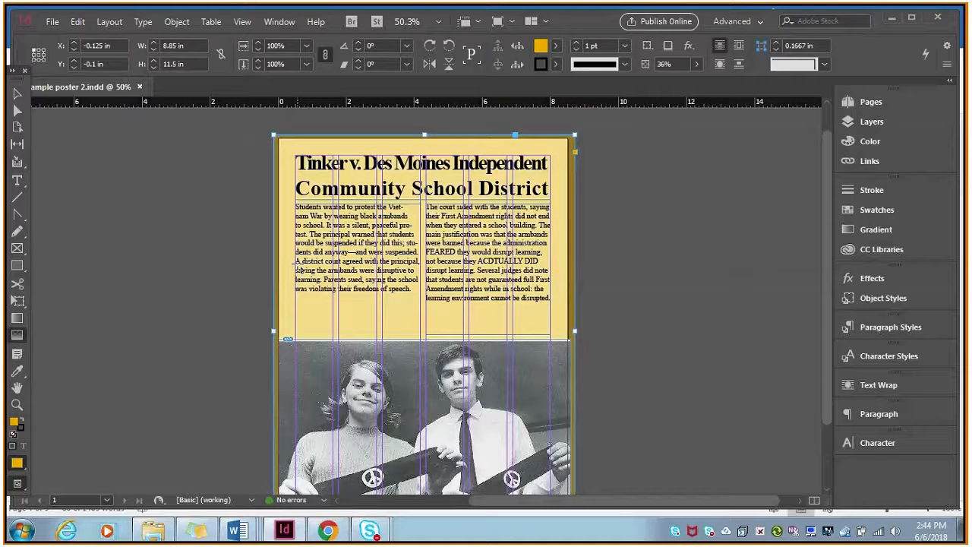
pyautogui.moveTo(291, 281); pyautogui.dragTo(425, 283)
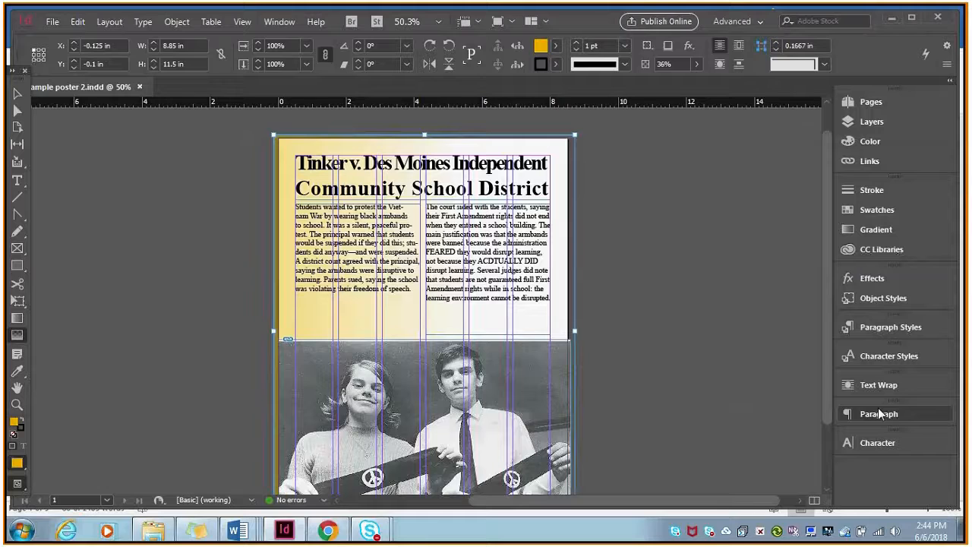
pyautogui.click(872, 279)
pyautogui.click(822, 293)
pyautogui.click(811, 311)
pyautogui.moveTo(811, 312); pyautogui.dragTo(845, 322)
pyautogui.click(887, 278)
# Try vertical and diagonal gradient feathers on the background rectangle, ending with a slightly slanted fade from beyond its left edge.
pyautogui.moveTo(436, 137); pyautogui.dragTo(430, 340)
pyautogui.moveTo(375, 128); pyautogui.dragTo(374, 427)
pyautogui.moveTo(250, 154); pyautogui.dragTo(402, 206)
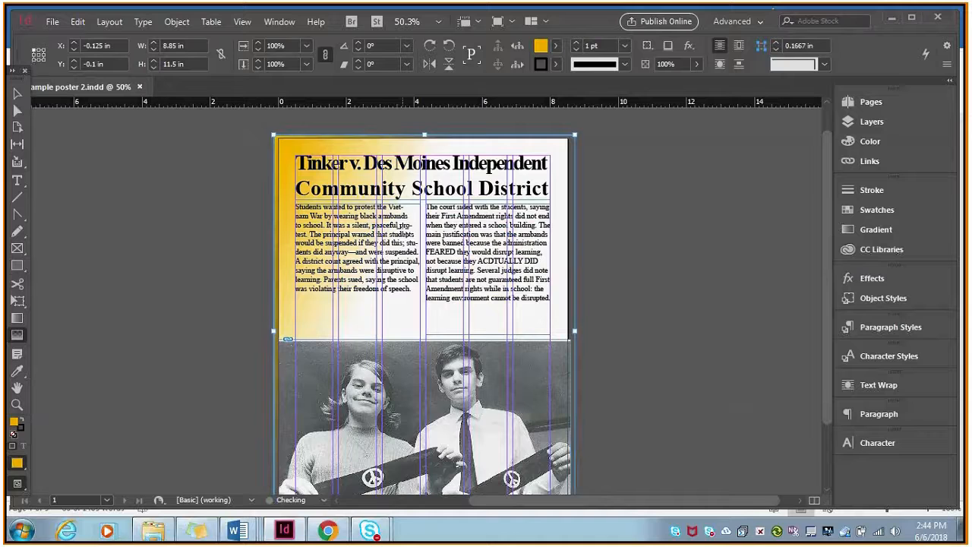
pyautogui.moveTo(223, 232); pyautogui.dragTo(376, 256)
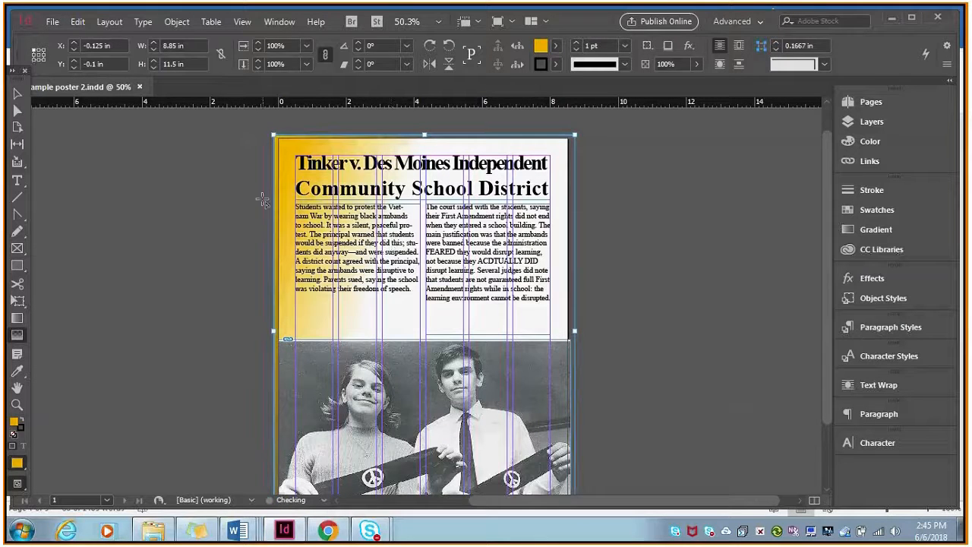
# Switch the rectangle's fill colour to RGB and raise its blue value to 198 for a pale cream.
pyautogui.moveTo(829, 294); pyautogui.dragTo(833, 324)
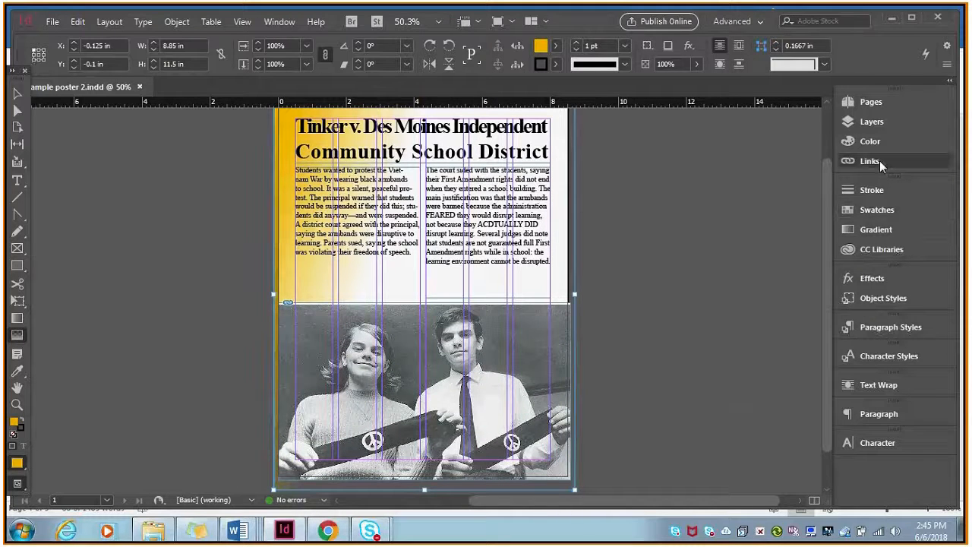
pyautogui.click(870, 142)
pyautogui.click(825, 96)
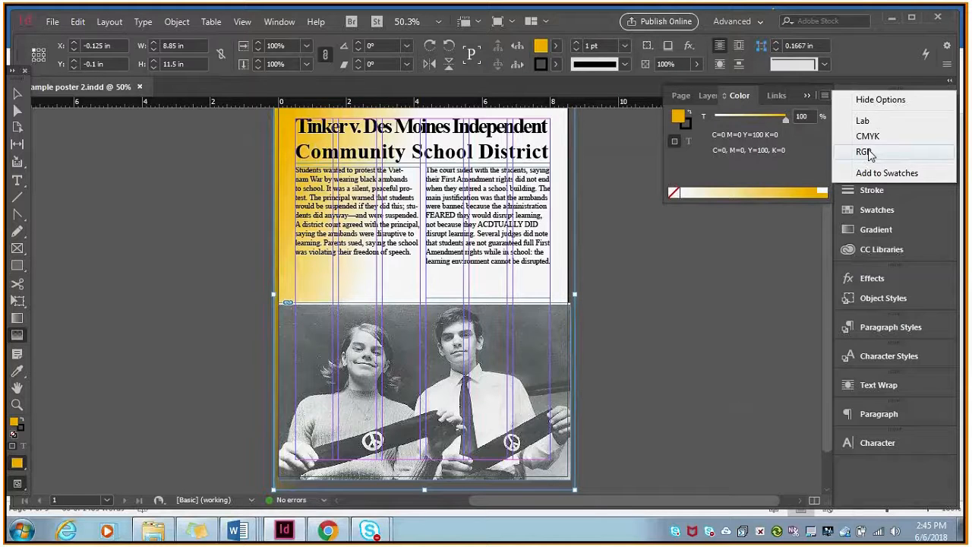
pyautogui.click(868, 154)
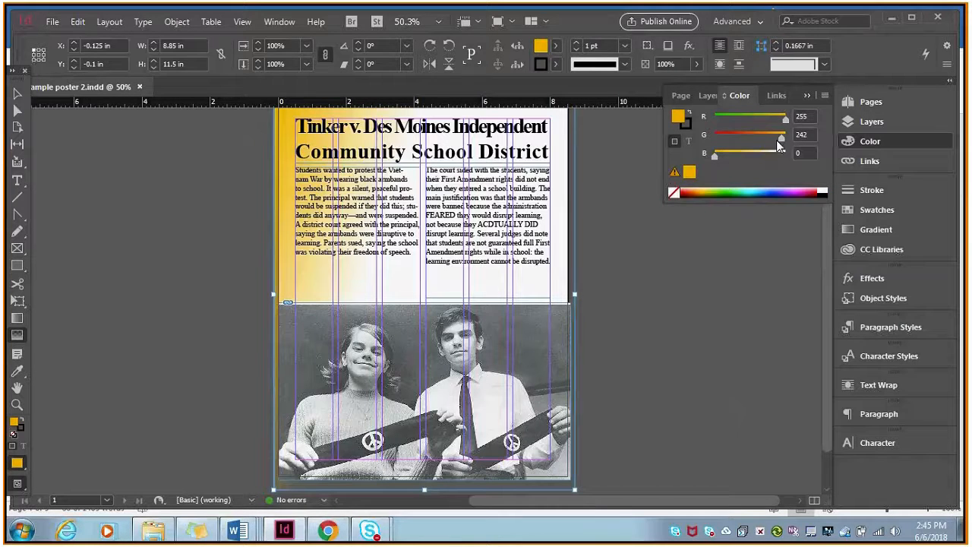
pyautogui.moveTo(715, 155); pyautogui.dragTo(770, 155)
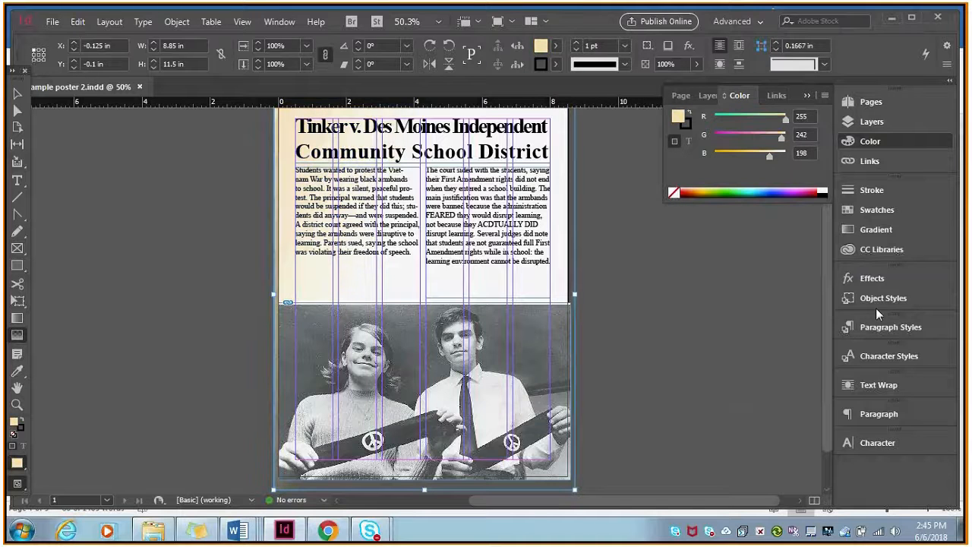
# Redraw the rectangle's gradient feather diagonally, from its left edge down to just below the right text column.
pyautogui.moveTo(887, 274); pyautogui.dragTo(860, 272)
pyautogui.click(861, 275)
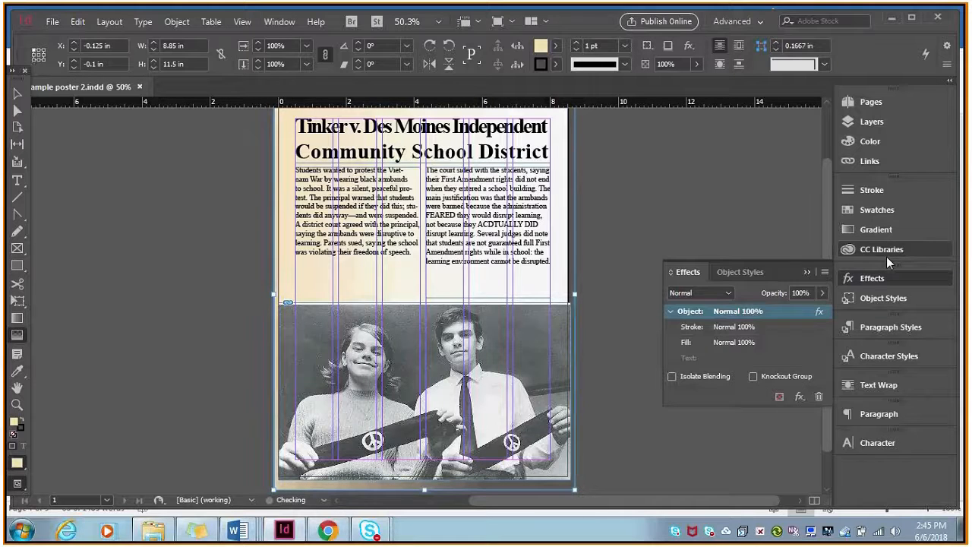
pyautogui.click(873, 278)
pyautogui.moveTo(827, 277); pyautogui.dragTo(826, 252)
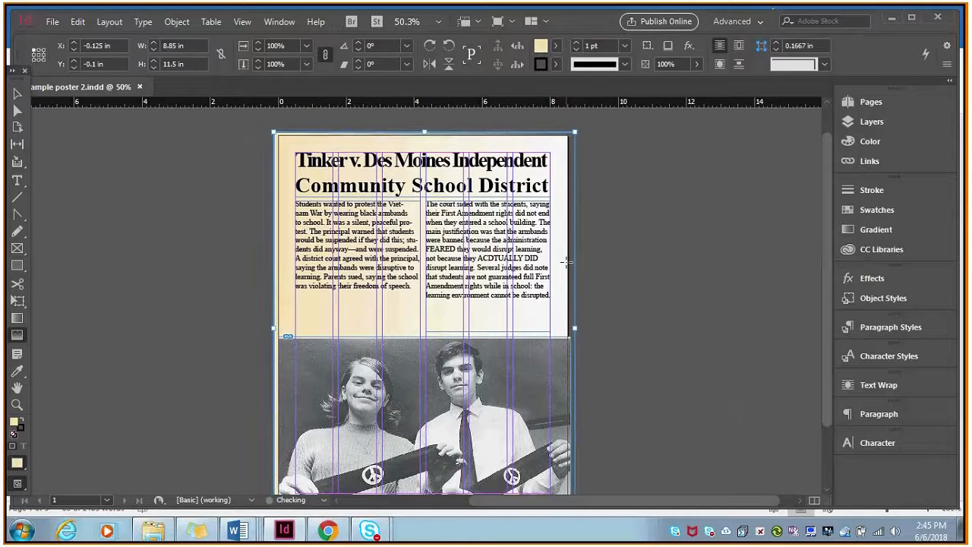
pyautogui.moveTo(424, 131); pyautogui.dragTo(424, 303)
pyautogui.moveTo(268, 156); pyautogui.dragTo(402, 277)
pyautogui.moveTo(272, 238); pyautogui.dragTo(493, 307)
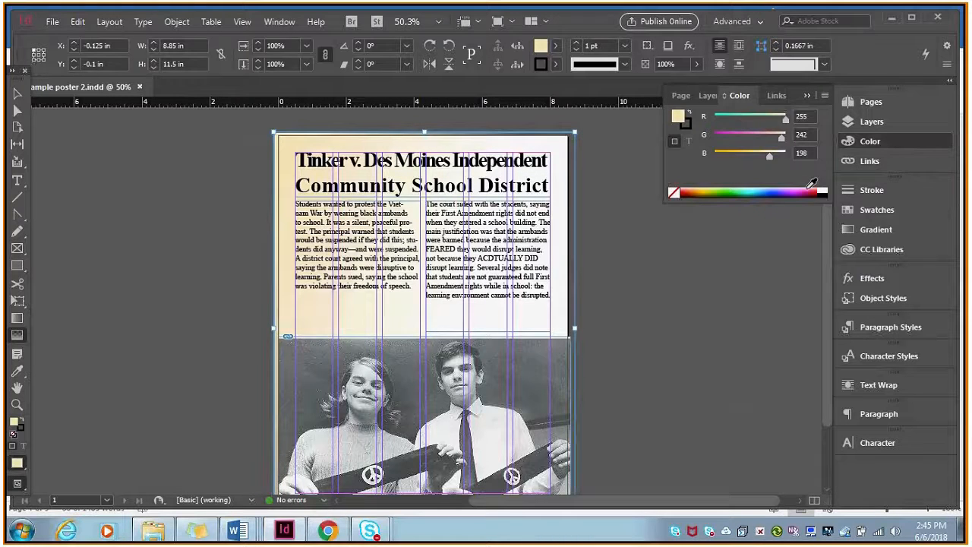
# Recolour the background rectangle's fill turquoise, R 64, G 255, B 230, after trying pink.
pyautogui.click(793, 192)
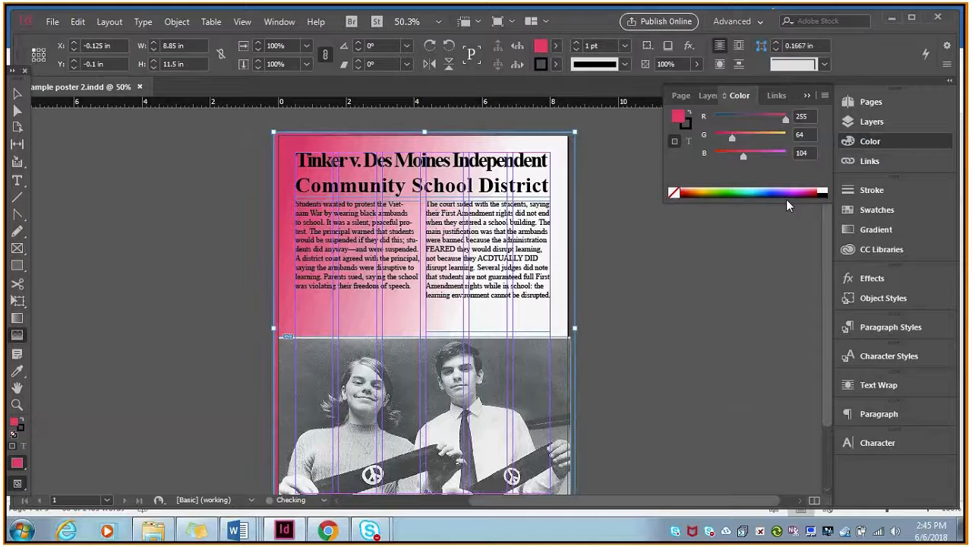
pyautogui.click(735, 190)
pyautogui.click(747, 190)
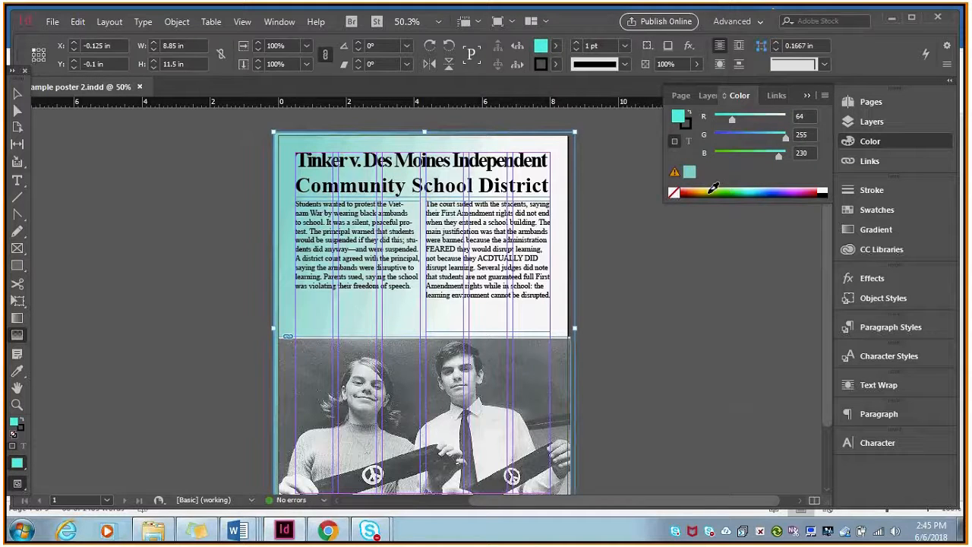
pyautogui.click(873, 141)
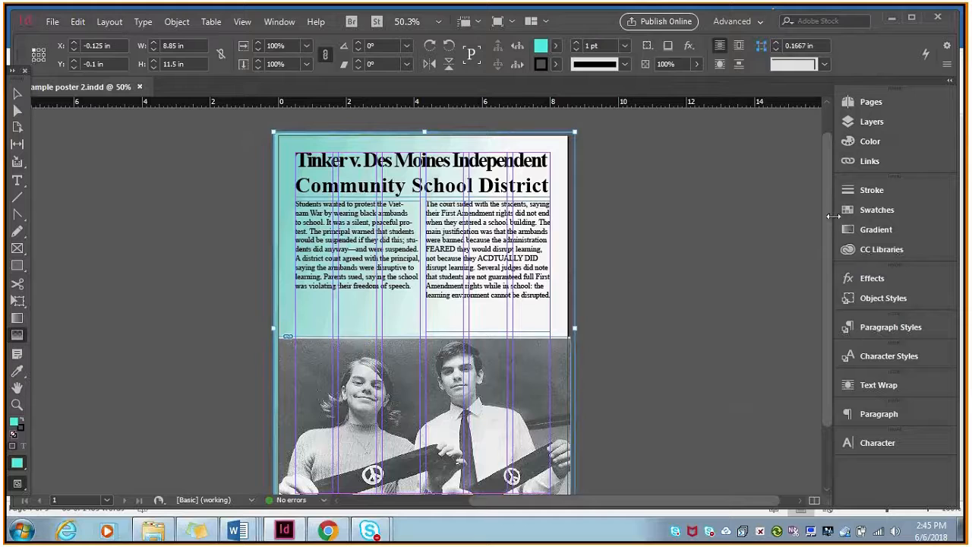
pyautogui.moveTo(829, 221)
pyautogui.mouseDown()
pyautogui.moveTo(837, 285)
pyautogui.moveTo(824, 215)
pyautogui.mouseUp()
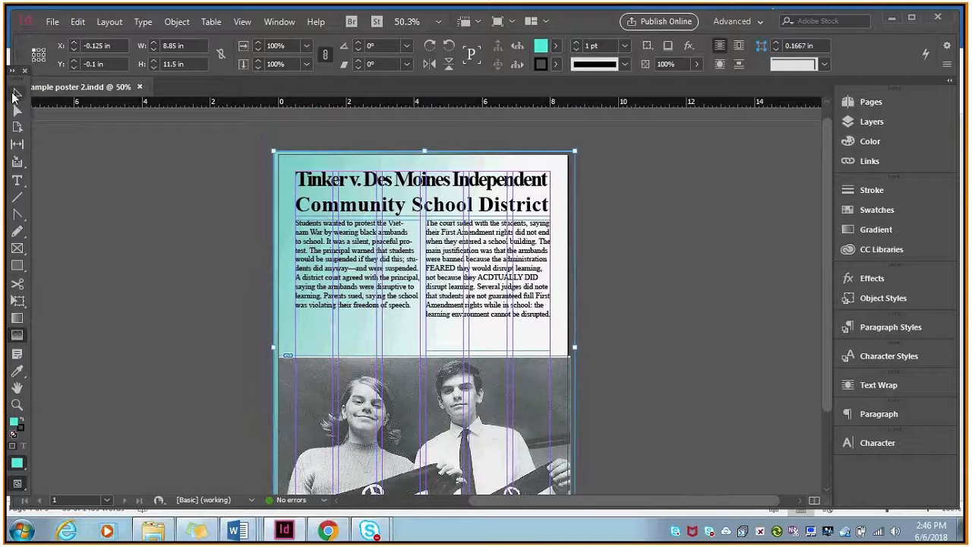
# Move the left text frame slightly down from the title and lower the right frame's top edge to Y 2.525 in to match.
pyautogui.press('v')
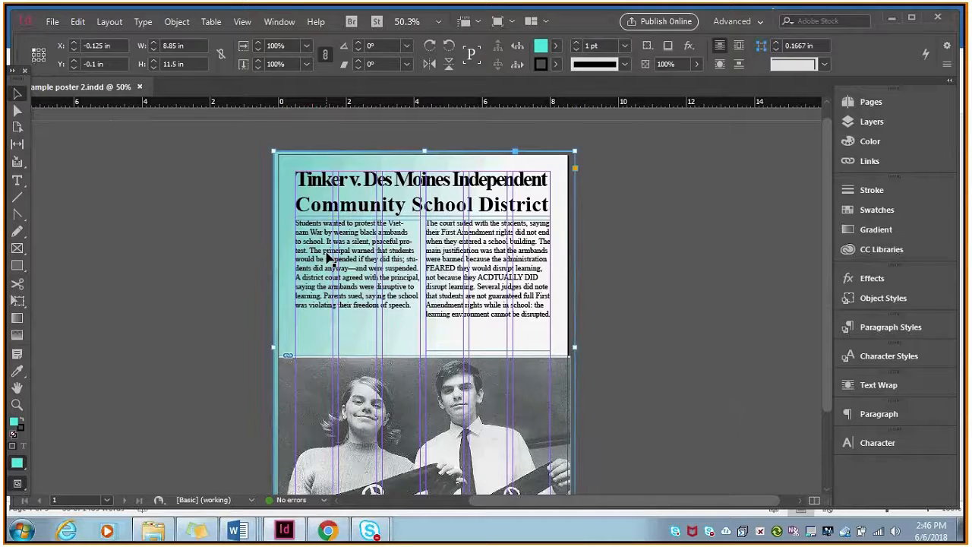
pyautogui.moveTo(328, 258); pyautogui.dragTo(328, 279)
pyautogui.click(485, 225)
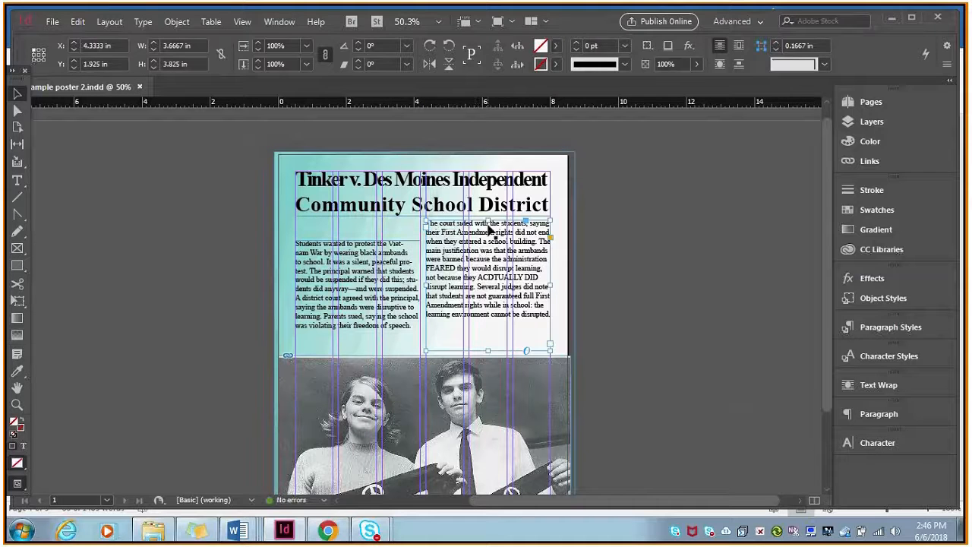
pyautogui.moveTo(483, 220); pyautogui.dragTo(484, 241)
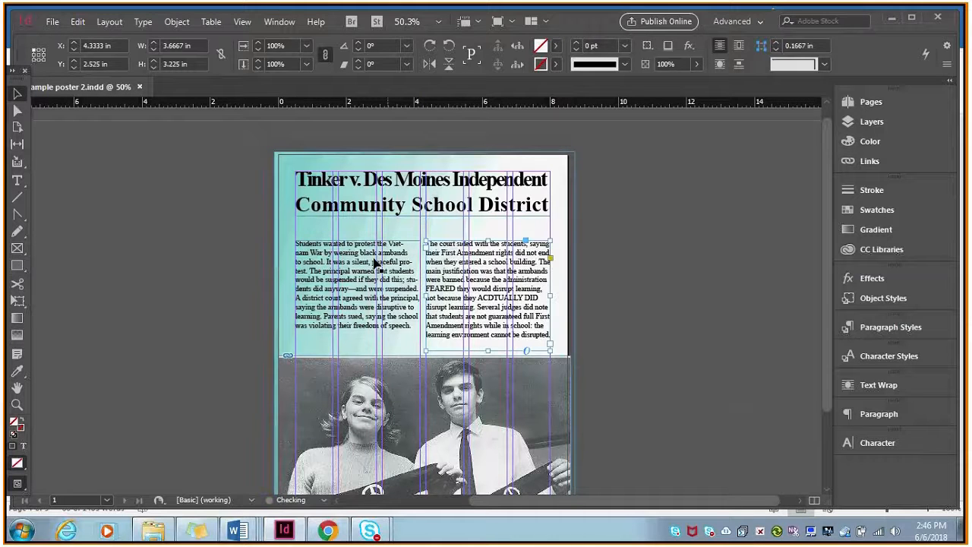
# Check the section labels above the case summary in important cases research project assignment.docx in Word, and return to InDesign.
pyautogui.click(257, 516)
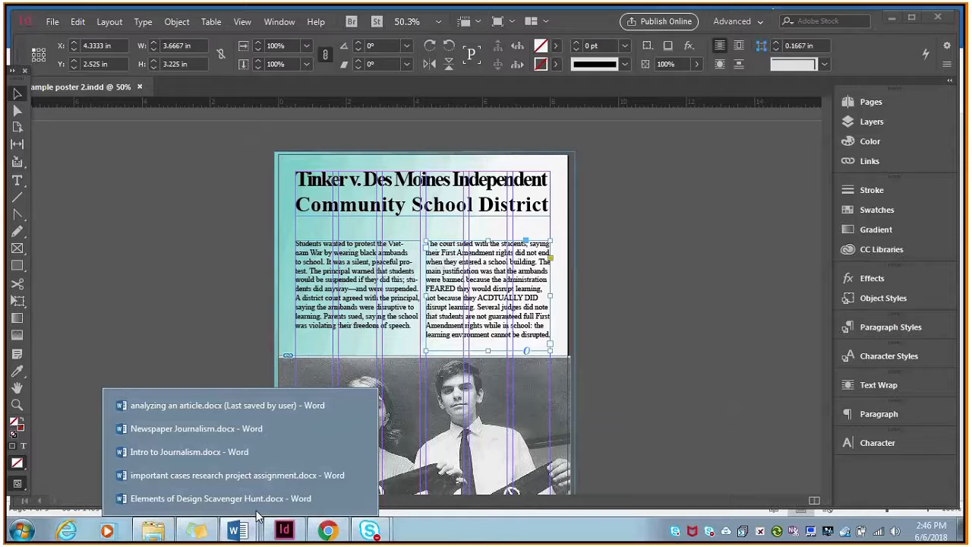
pyautogui.click(264, 475)
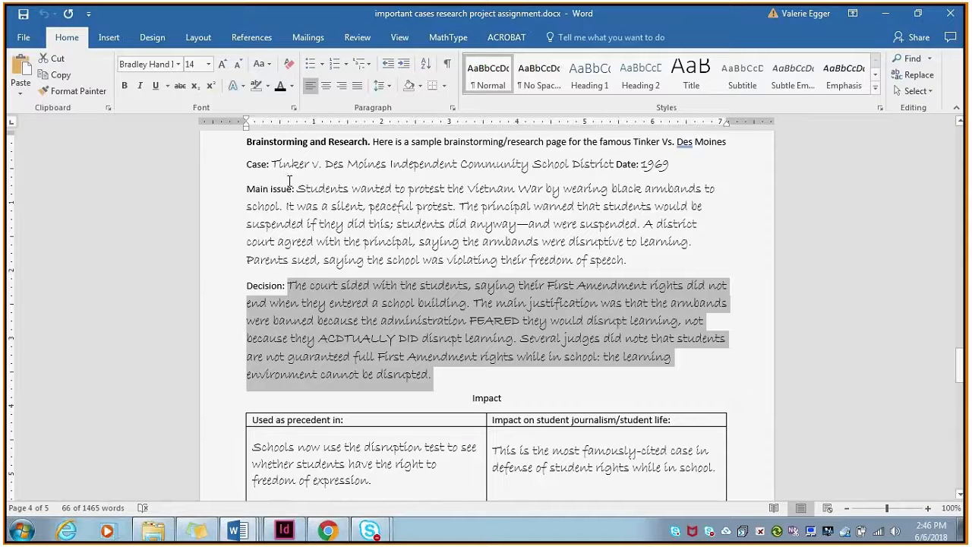
pyautogui.click(285, 530)
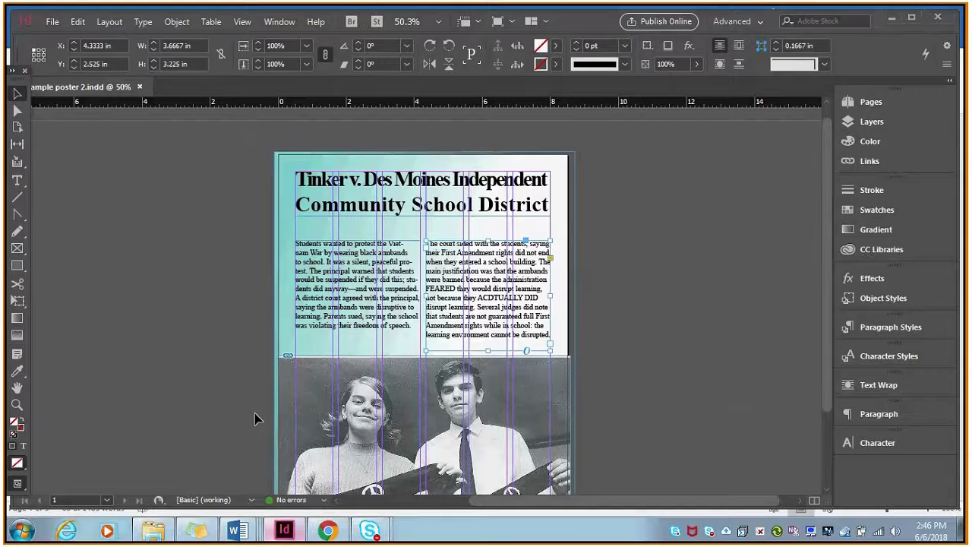
# Create a text frame about 2.6 by 1.375 in on the pasteboard beside the page and enter Main Issue.
pyautogui.press('t')
pyautogui.tripleClick(334, 206)
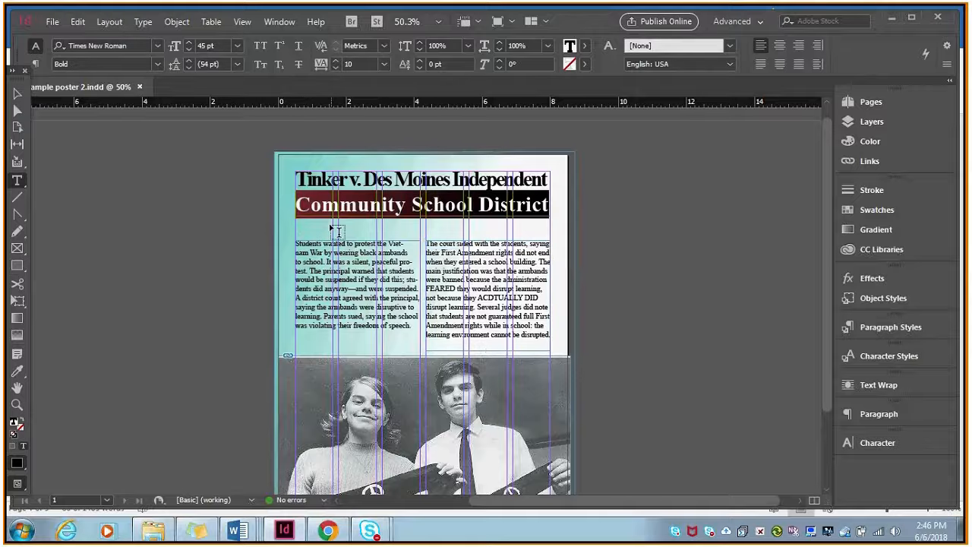
pyautogui.click(17, 93)
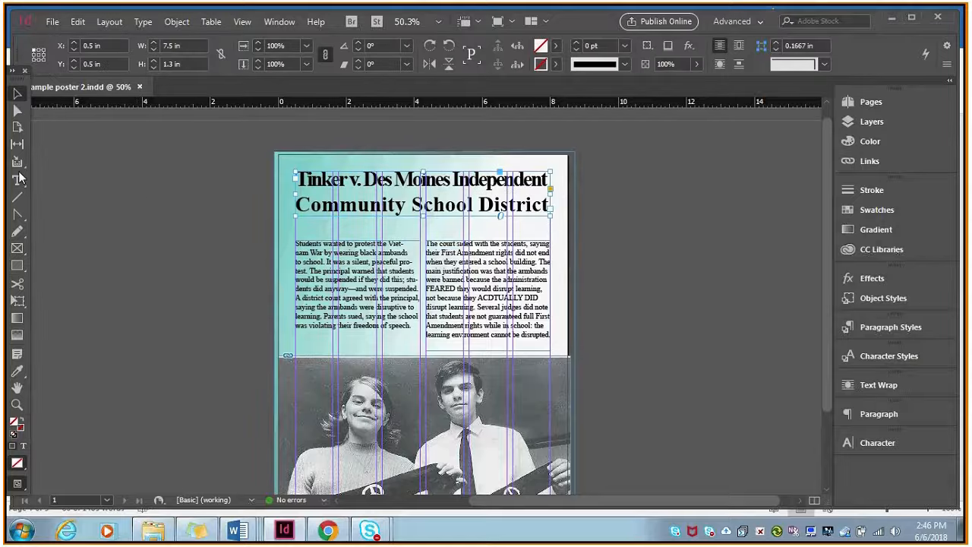
pyautogui.click(17, 180)
pyautogui.moveTo(85, 168); pyautogui.dragTo(172, 214)
pyautogui.write('Main Issue')
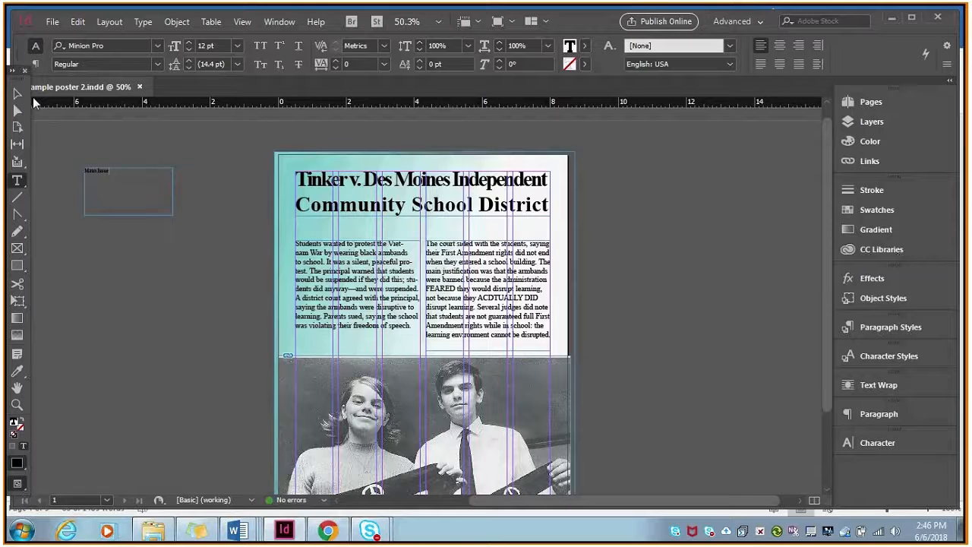
# Place the Main Issue frame between the title and left column at X 0.5, Y 1.8 in, sized 3.6667 by 0.725 in.
pyautogui.click(17, 92)
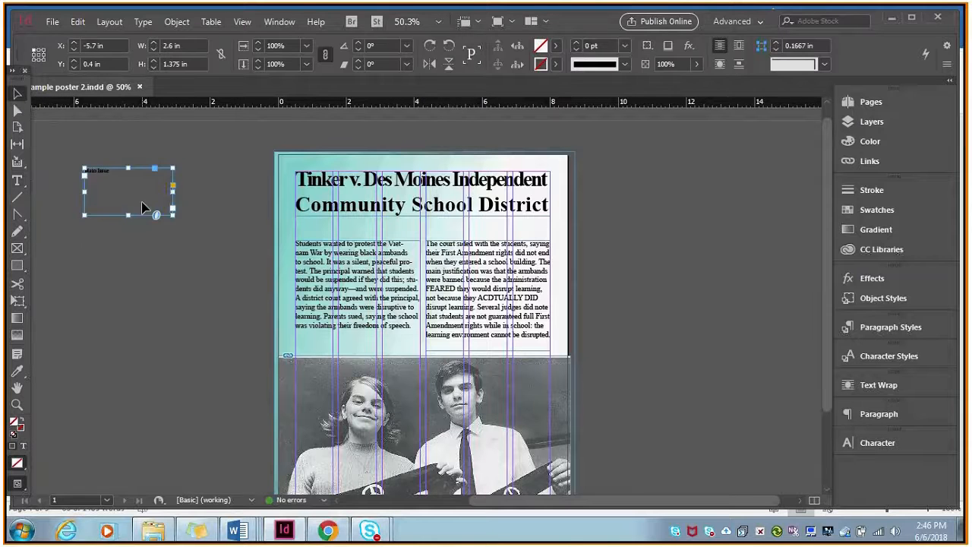
pyautogui.moveTo(141, 206); pyautogui.dragTo(354, 252)
pyautogui.moveTo(340, 262); pyautogui.dragTo(421, 229)
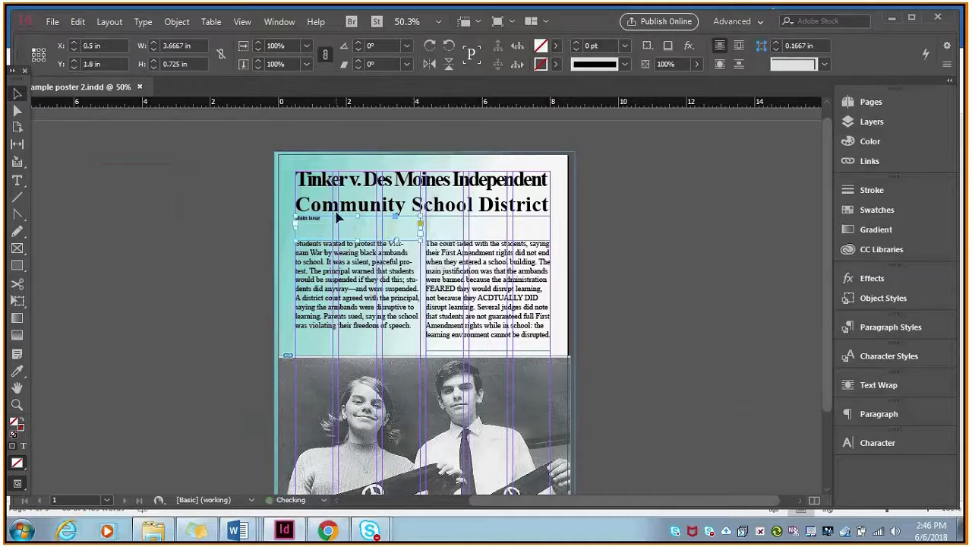
# Set the Main Issue heading to 24 pt and shorten its frame to 0.425 in high.
pyautogui.click(16, 180)
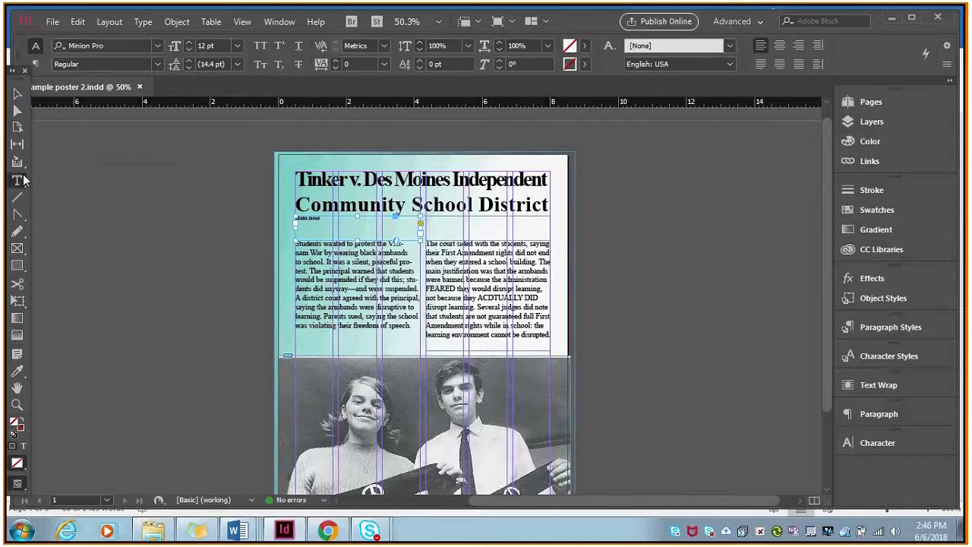
pyautogui.tripleClick(328, 219)
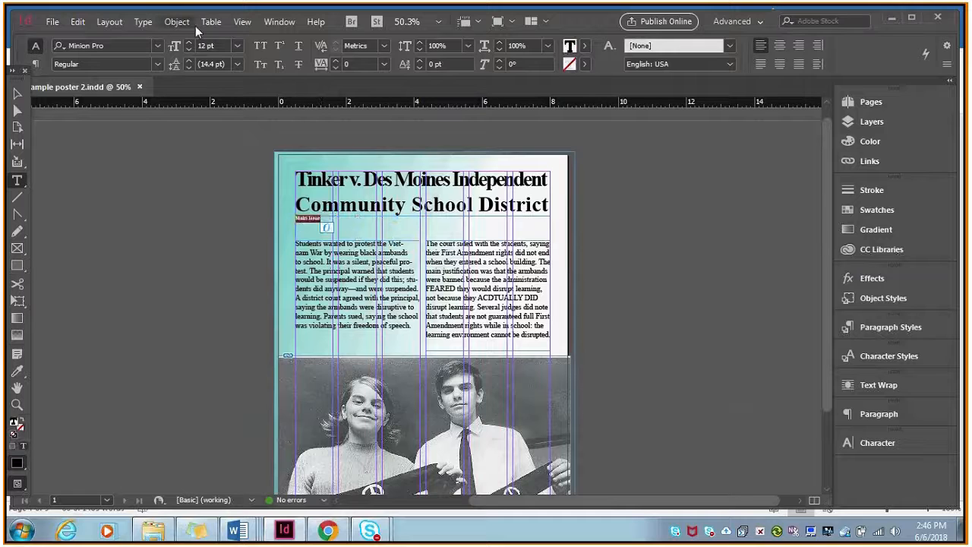
pyautogui.click(238, 45)
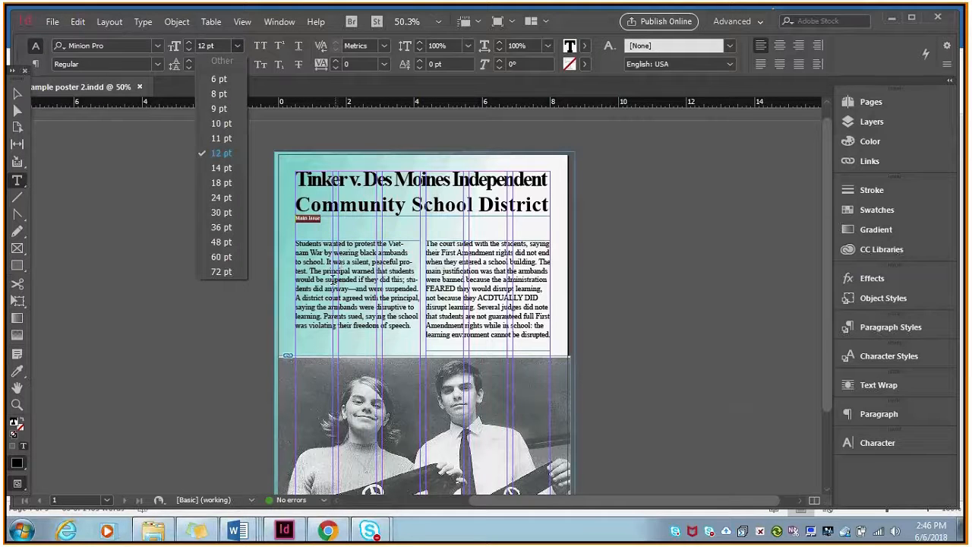
pyautogui.click(222, 182)
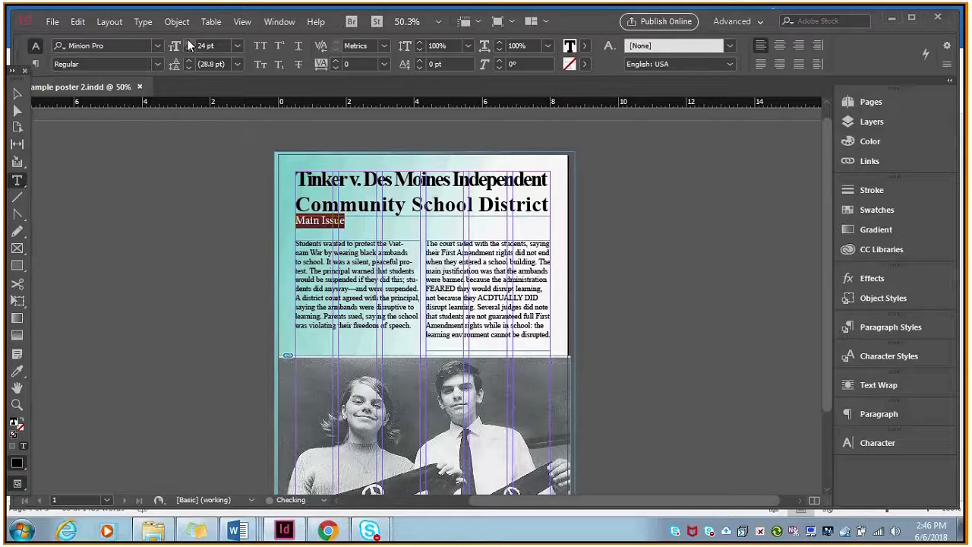
pyautogui.click(17, 93)
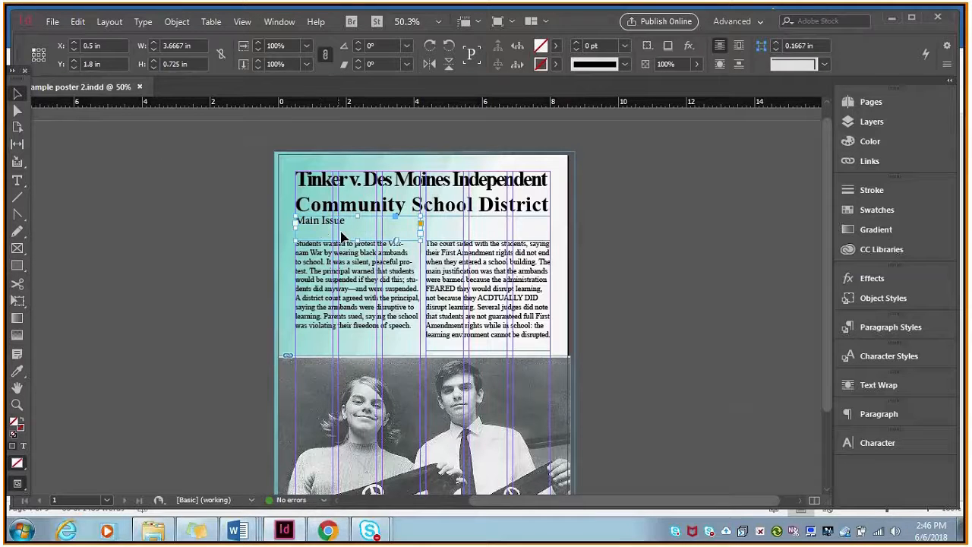
pyautogui.moveTo(358, 216); pyautogui.dragTo(360, 230)
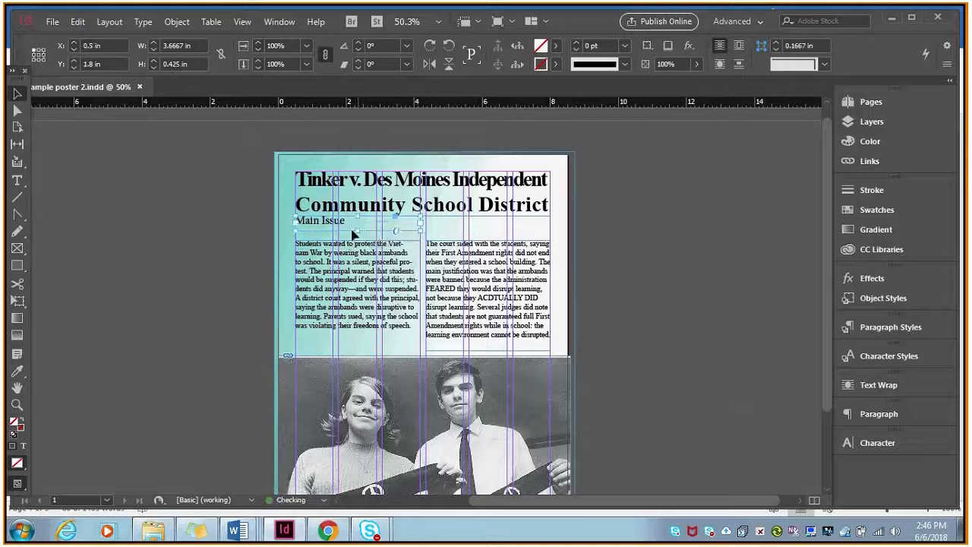
# Duplicate the Main Issue heading frame and place the copy above the right column at X 4.3333, Y 1.8 in.
pyautogui.rightClick(344, 223)
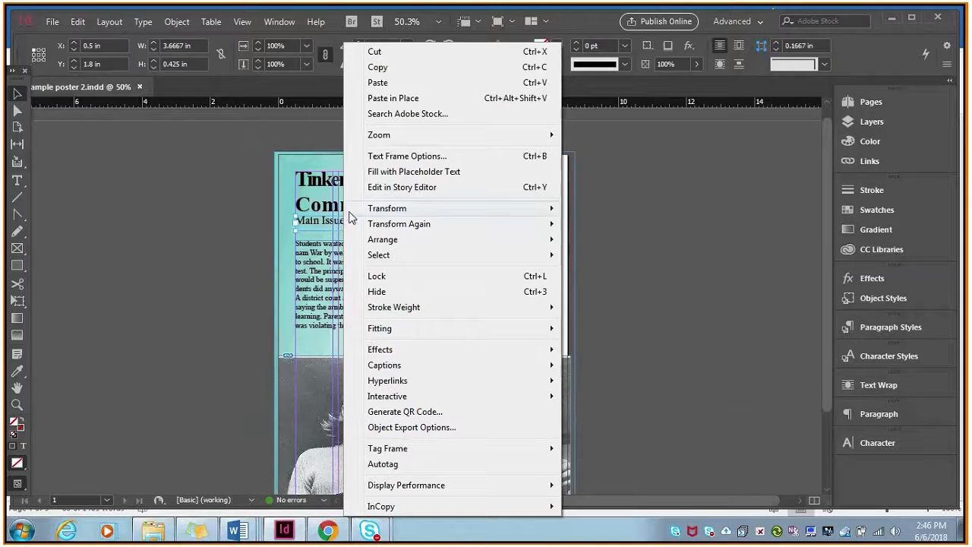
pyautogui.click(402, 68)
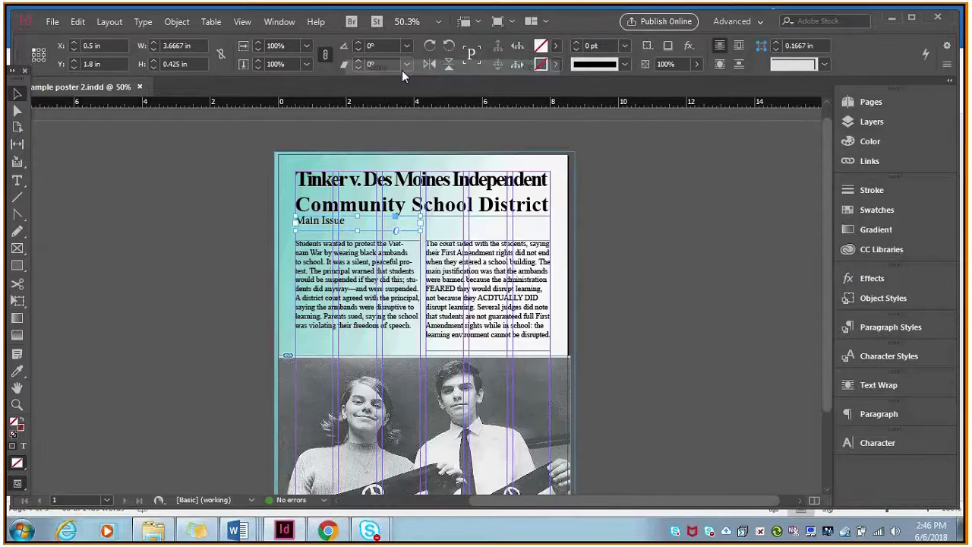
pyautogui.click(234, 246)
pyautogui.rightClick(234, 247)
pyautogui.click(255, 254)
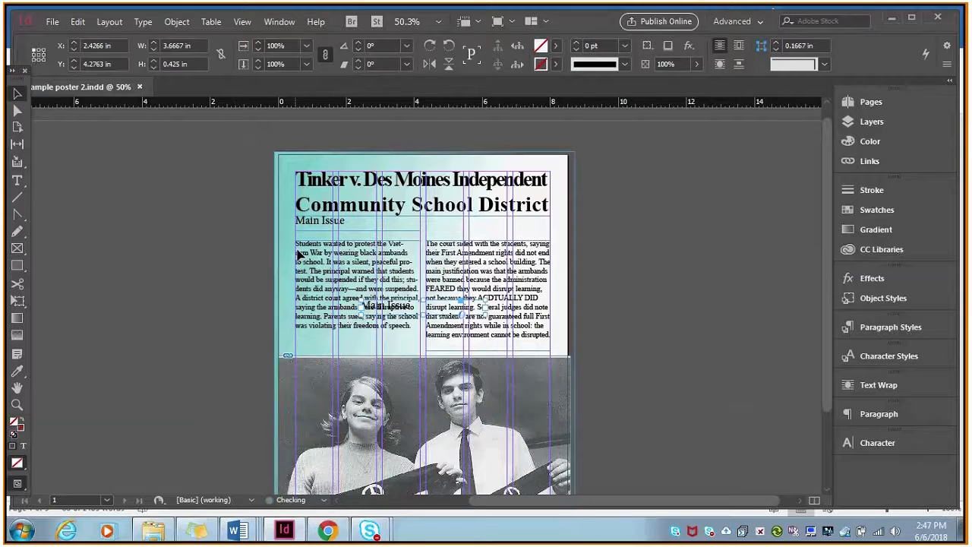
pyautogui.moveTo(425, 313); pyautogui.dragTo(489, 228)
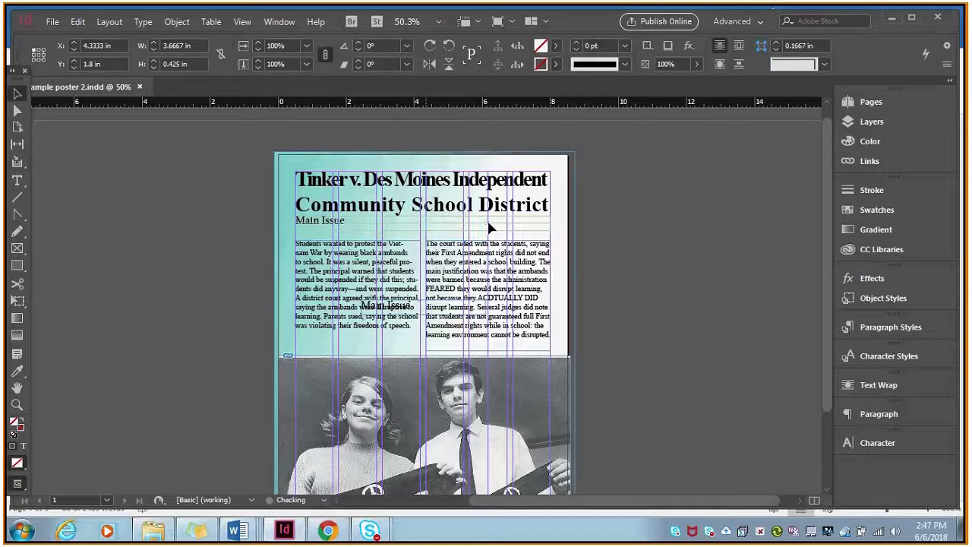
# Replace the duplicated heading's text above the right column with Decision.
pyautogui.doubleClick(489, 228)
pyautogui.tripleClick(429, 219)
pyautogui.write('Thecision')
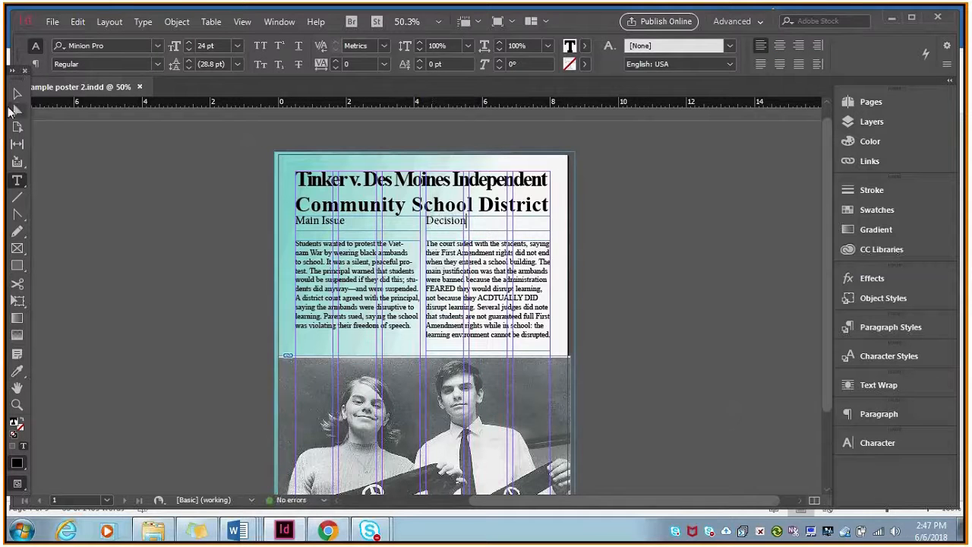
pyautogui.click(17, 94)
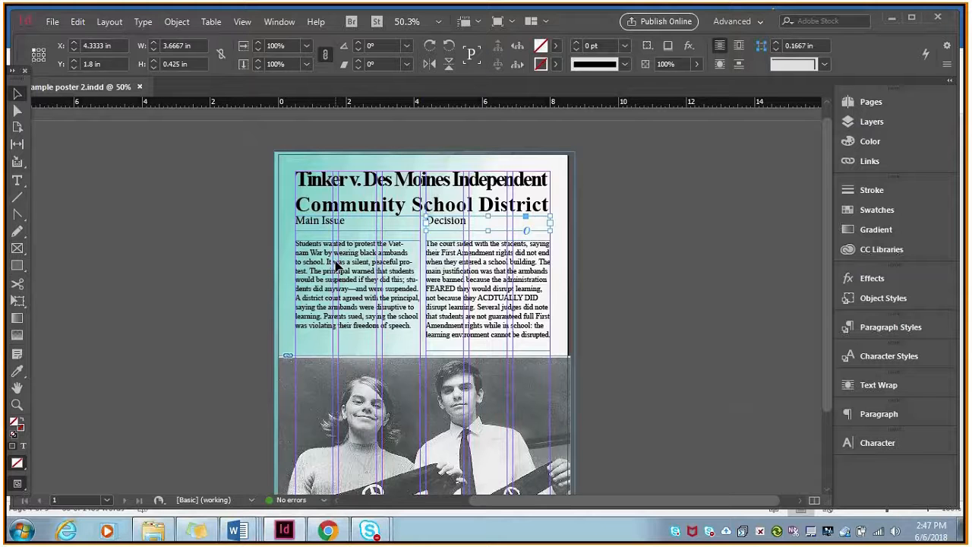
# Lower the tops of both body text frames, the left one to Y 3.05 in, and fit their bottom edges to the photo's top.
pyautogui.moveTo(376, 298); pyautogui.dragTo(377, 311)
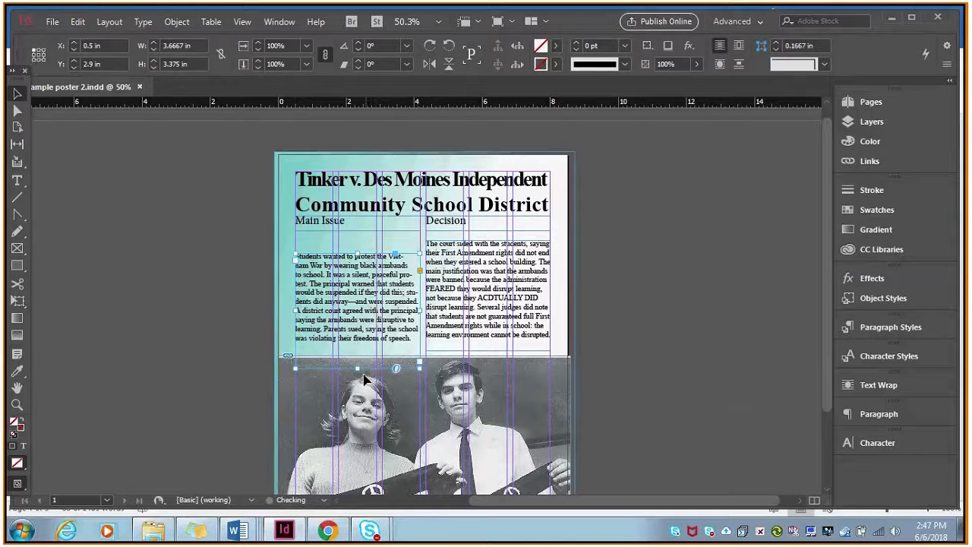
pyautogui.moveTo(357, 369); pyautogui.dragTo(359, 355)
pyautogui.click(489, 347)
pyautogui.click(488, 353)
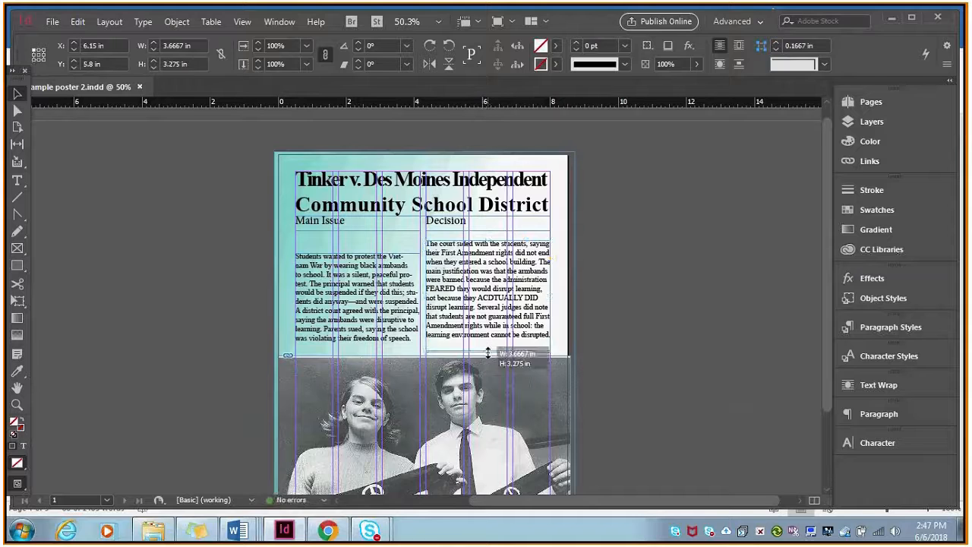
pyautogui.moveTo(489, 242); pyautogui.dragTo(488, 255)
pyautogui.click(359, 272)
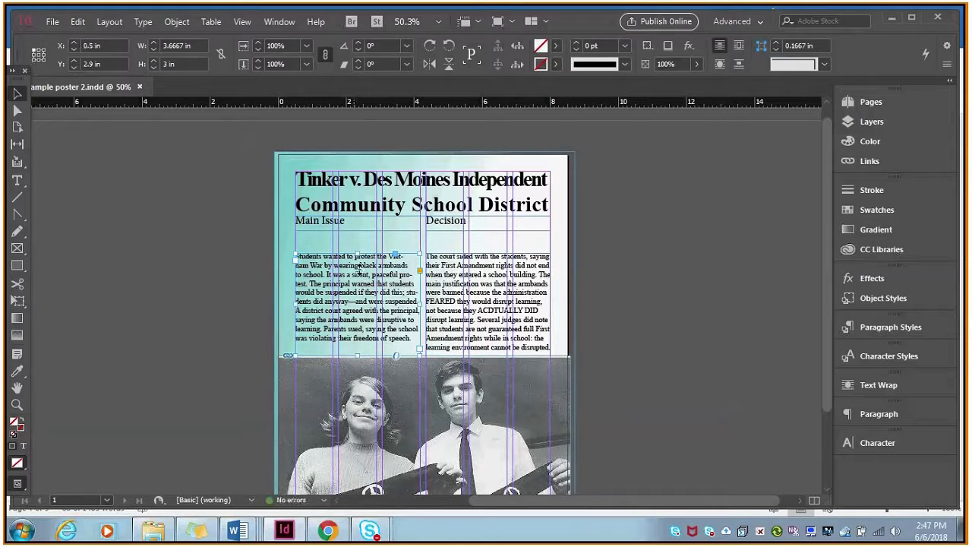
pyautogui.moveTo(357, 254); pyautogui.dragTo(357, 259)
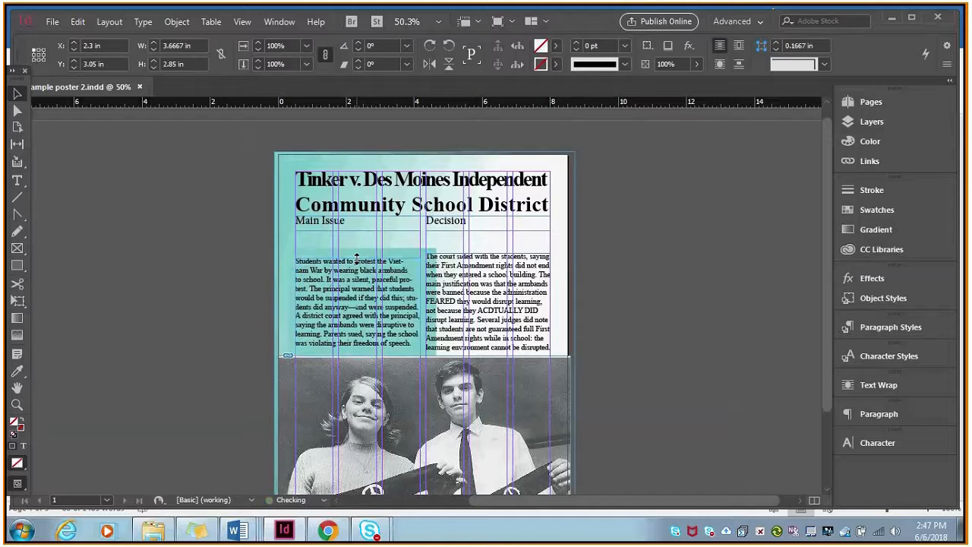
# Move the Main Issue and Decision headings down directly above their columns, aligning Decision at Y 2.6944 in with a horizontal ruler guide.
pyautogui.click(337, 244)
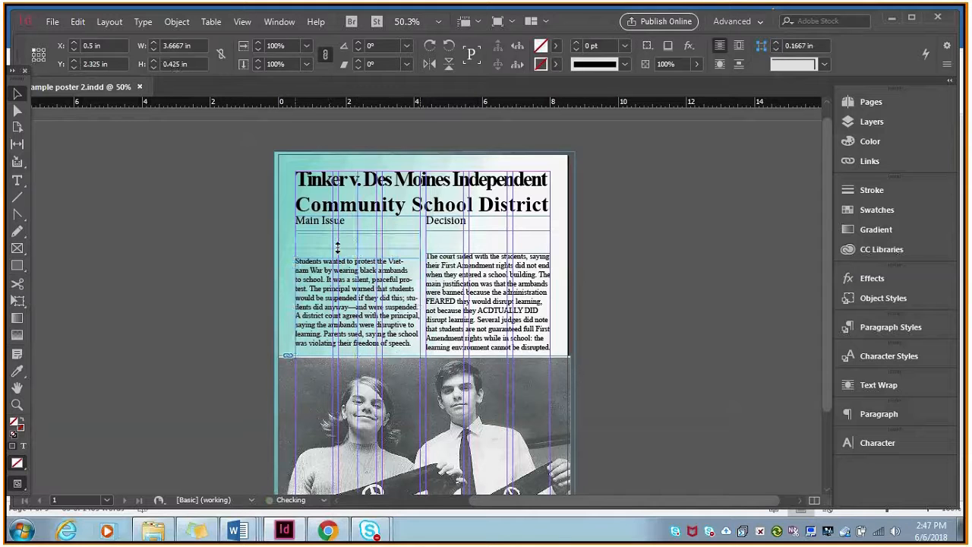
pyautogui.moveTo(338, 248); pyautogui.dragTo(337, 259)
pyautogui.moveTo(454, 229); pyautogui.dragTo(453, 257)
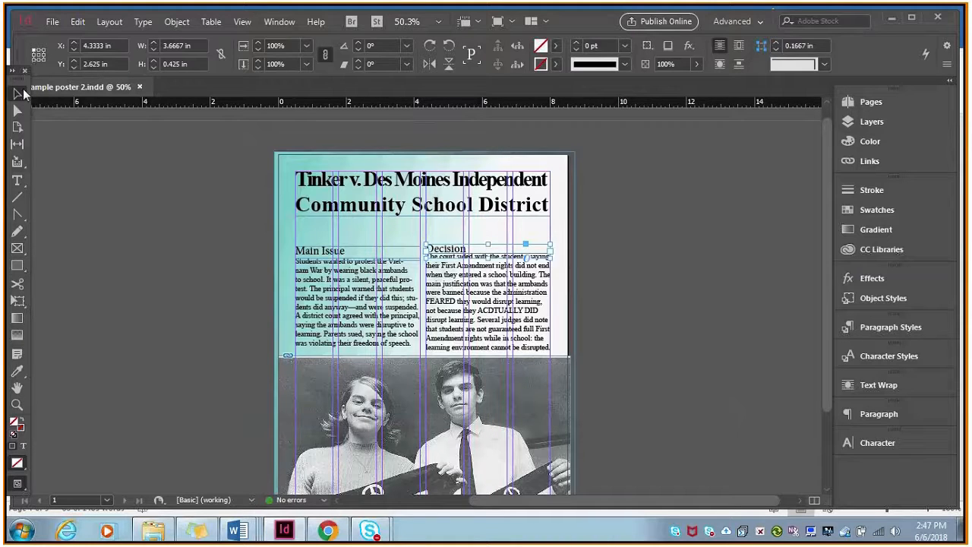
pyautogui.moveTo(368, 101); pyautogui.dragTo(372, 247)
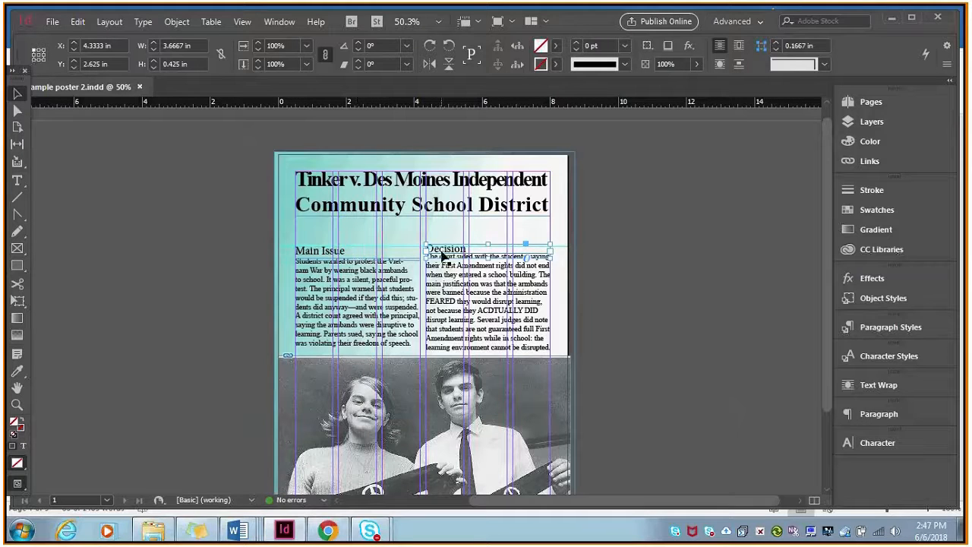
pyautogui.moveTo(443, 255); pyautogui.dragTo(442, 257)
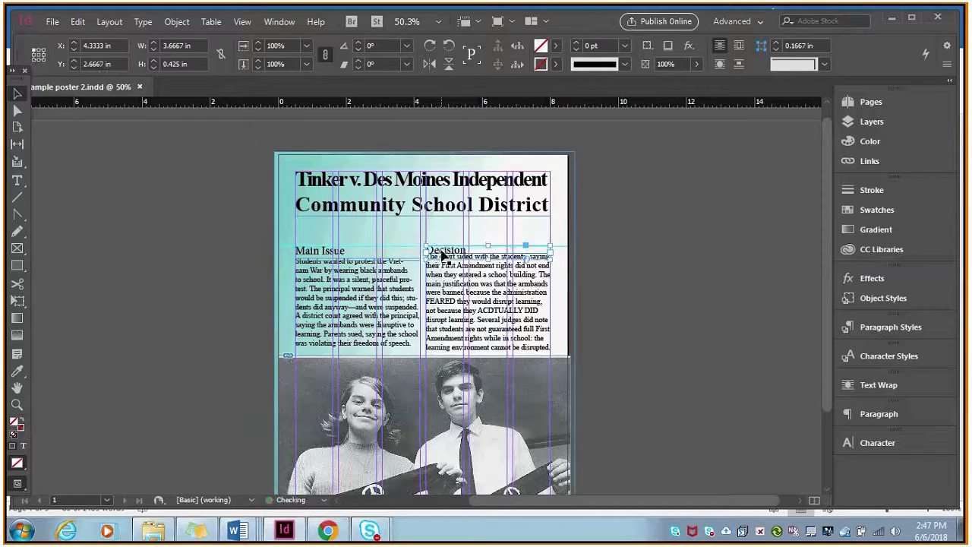
# Lower the top edges of both body text frames to Y 3.1194 in, just beneath the headings.
pyautogui.click(466, 308)
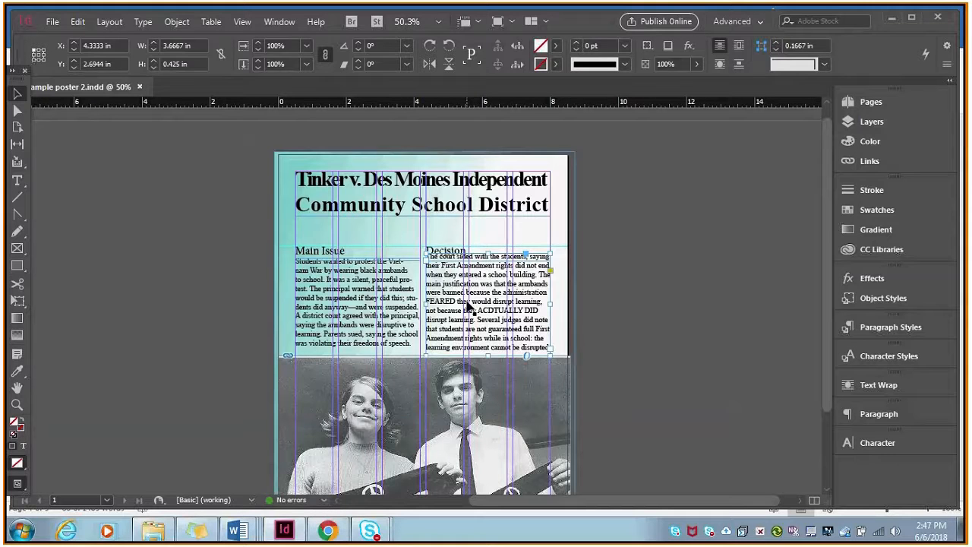
pyautogui.moveTo(484, 253); pyautogui.dragTo(483, 260)
pyautogui.click(384, 271)
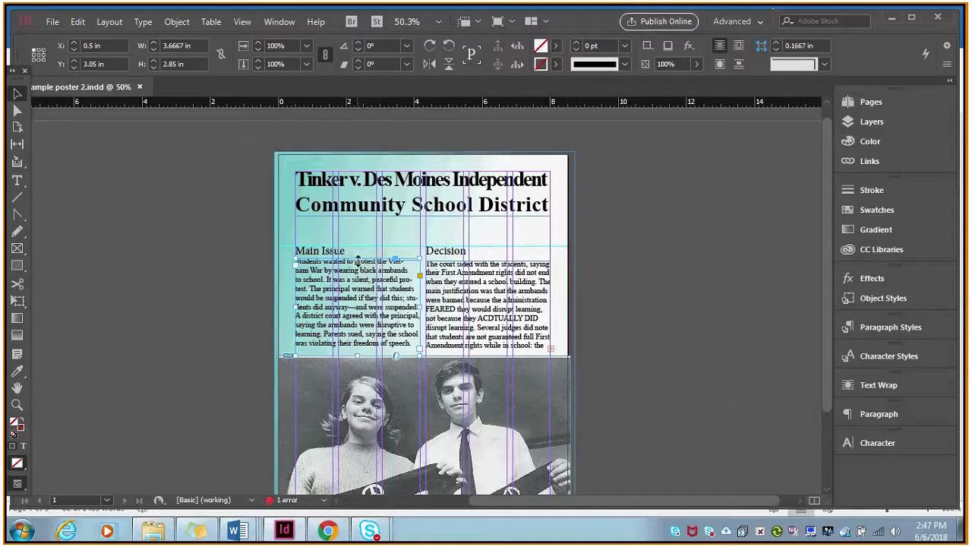
pyautogui.moveTo(358, 259); pyautogui.dragTo(358, 261)
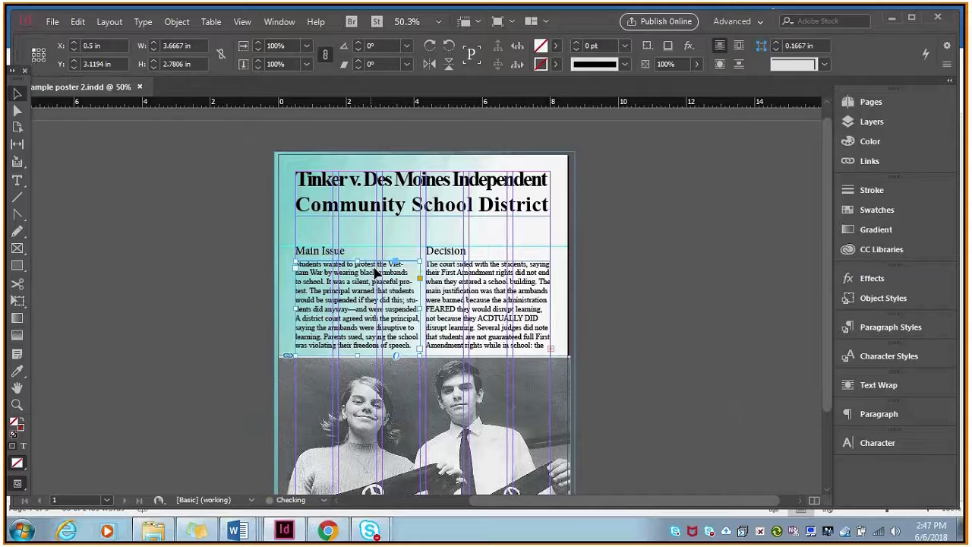
# Condense the Decision column's wording to fit its frame, rewriting the capitalised FEARED and ACDTUALLY DID as feared and actually did.
pyautogui.click(530, 336)
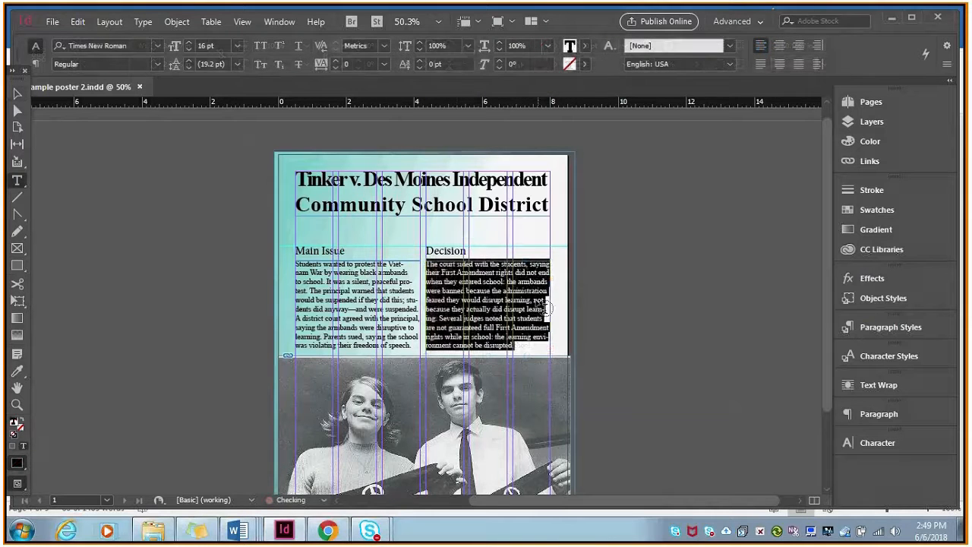
pyautogui.click(545, 308)
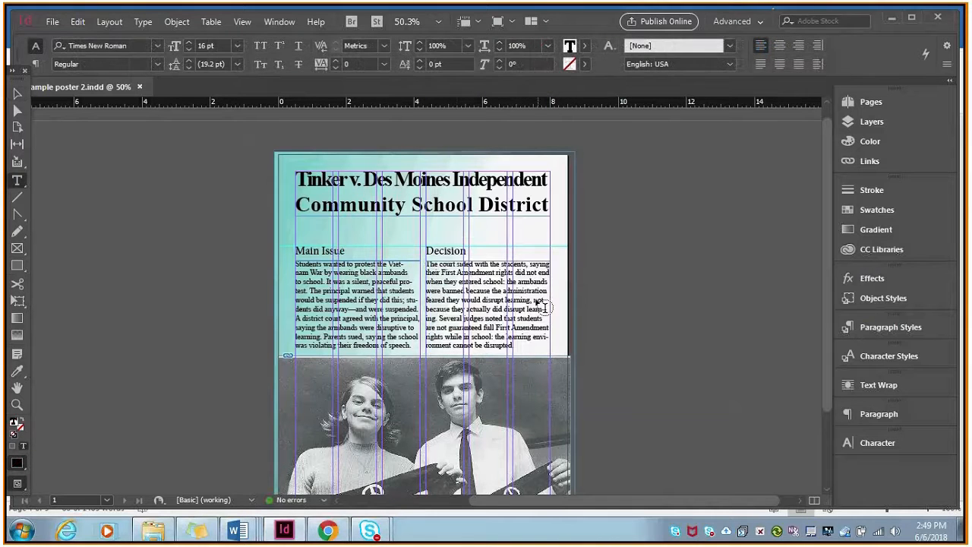
pyautogui.press('Escape')
# Recolour the Main Issue heading text bright blue in RGB, with R 0, G 8, B 255.
pyautogui.doubleClick(313, 248)
pyautogui.tripleClick(313, 248)
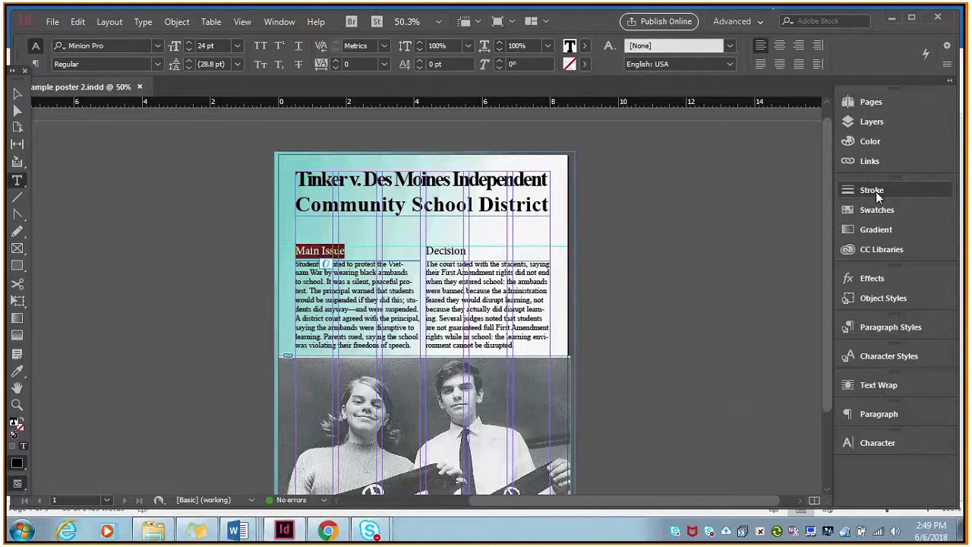
pyautogui.click(870, 141)
pyautogui.click(825, 96)
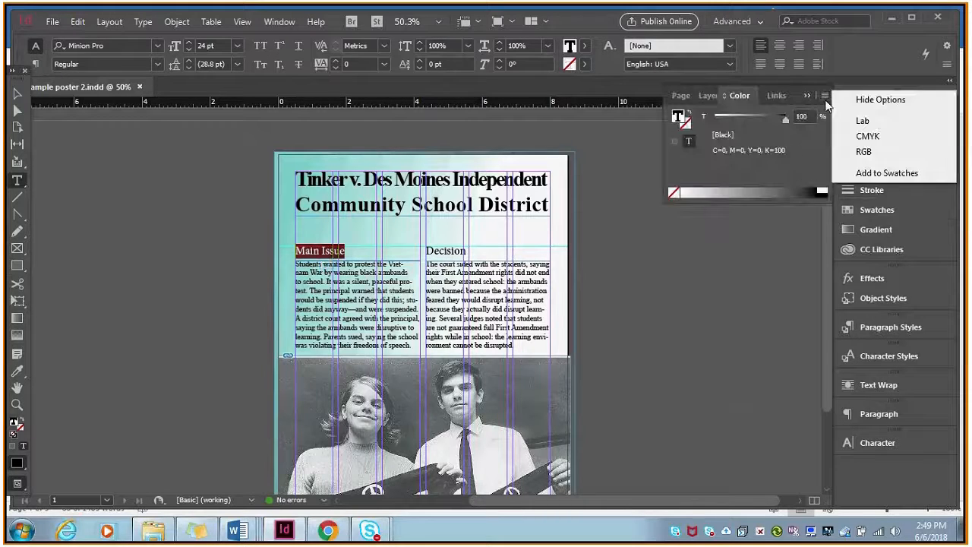
pyautogui.click(863, 152)
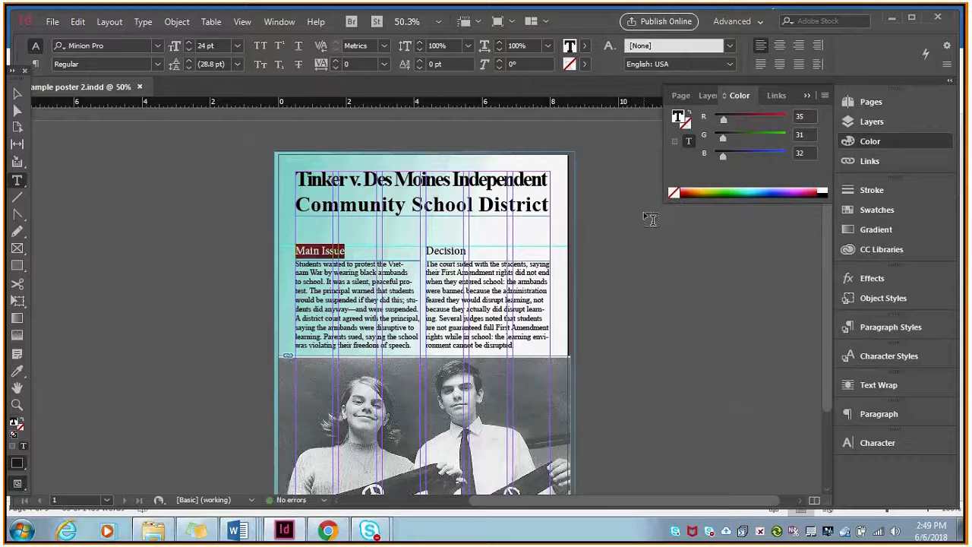
pyautogui.click(773, 192)
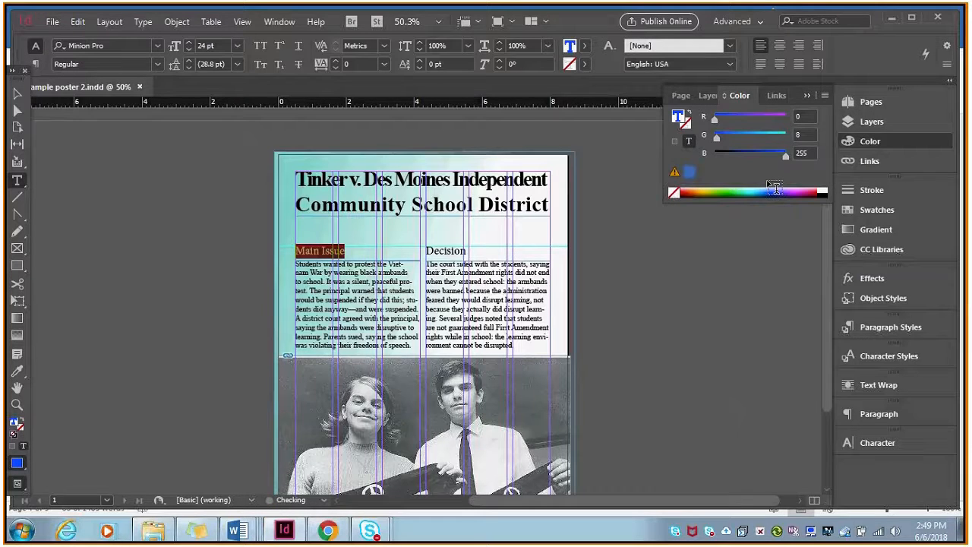
pyautogui.click(871, 142)
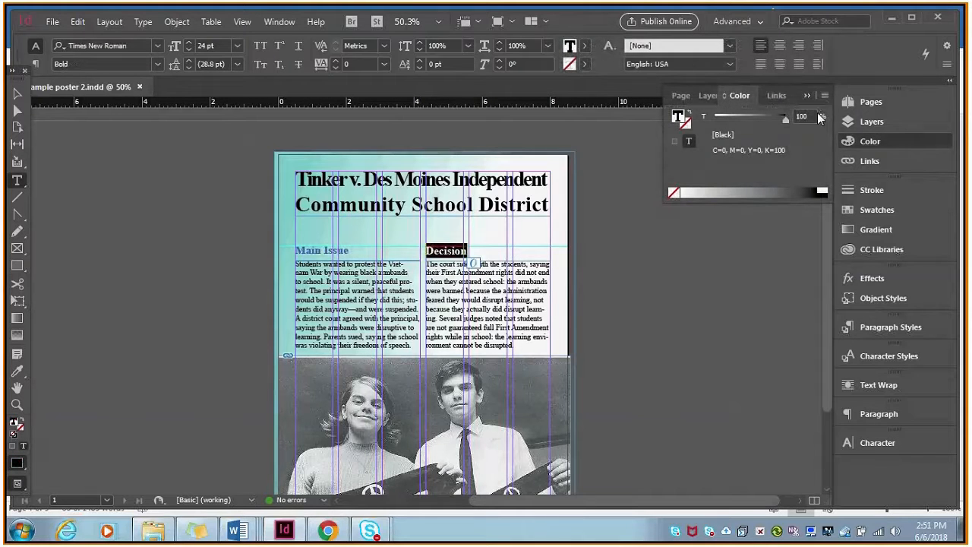
# Match the Decision heading's text colour to the Main Issue heading with RGB values 0, 8 and 255.
pyautogui.click(825, 95)
pyautogui.click(855, 148)
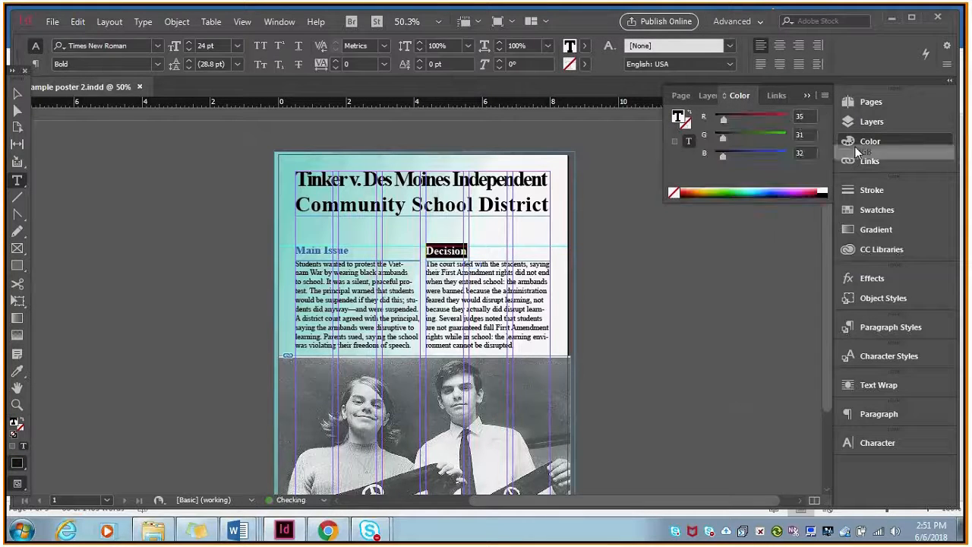
pyautogui.moveTo(812, 120); pyautogui.dragTo(795, 119)
pyautogui.write('0')
pyautogui.press('Tab')
pyautogui.press('Tab')
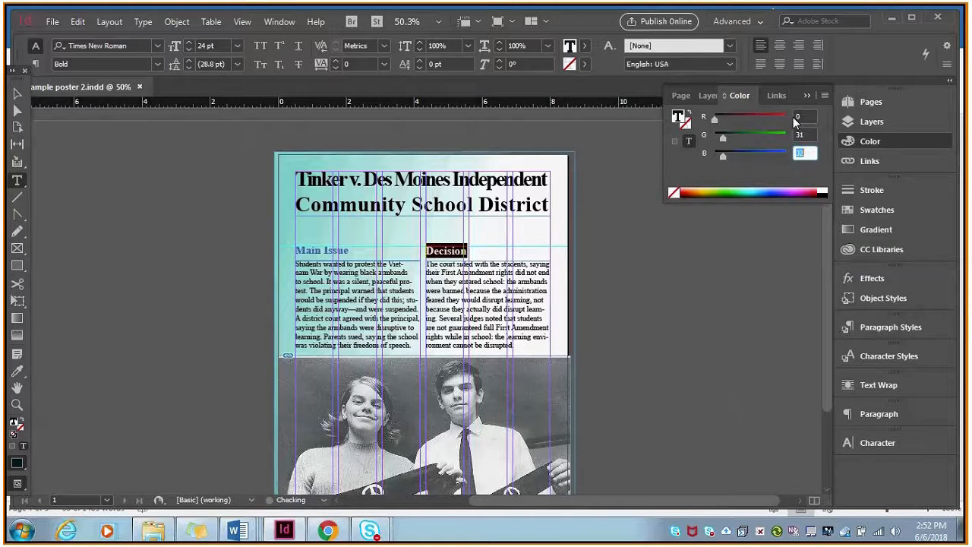
pyautogui.moveTo(812, 135); pyautogui.dragTo(786, 135)
pyautogui.write('8')
pyautogui.press('Tab')
pyautogui.write('255')
pyautogui.press('Return')
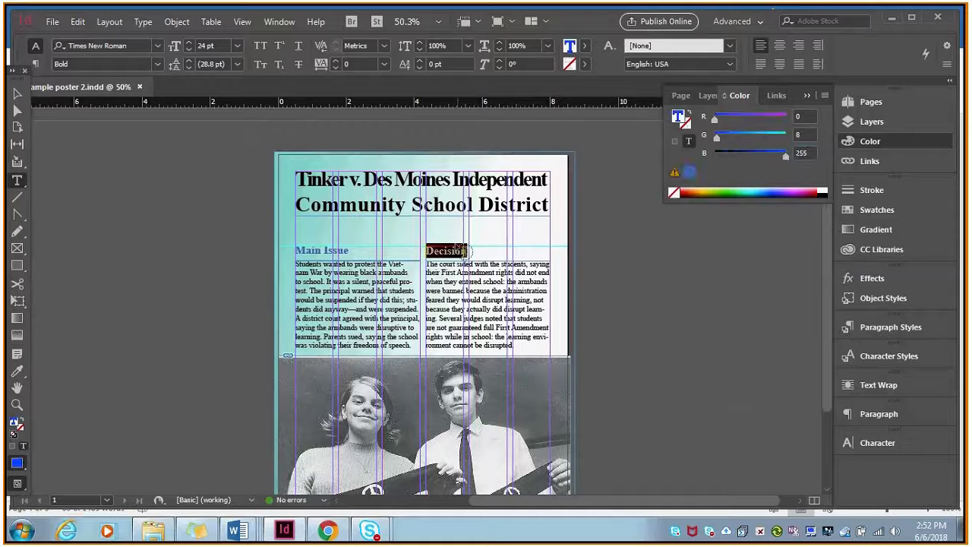
pyautogui.click(454, 253)
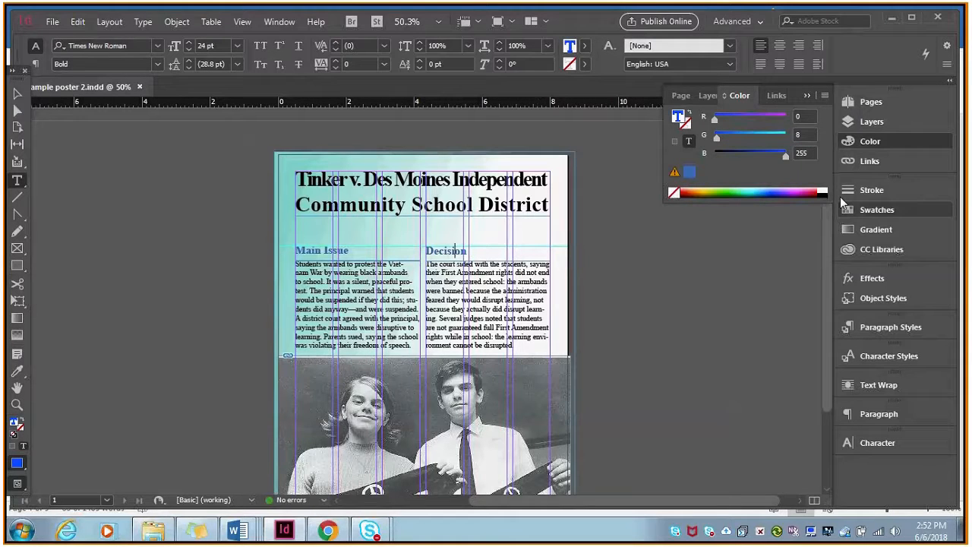
pyautogui.click(894, 140)
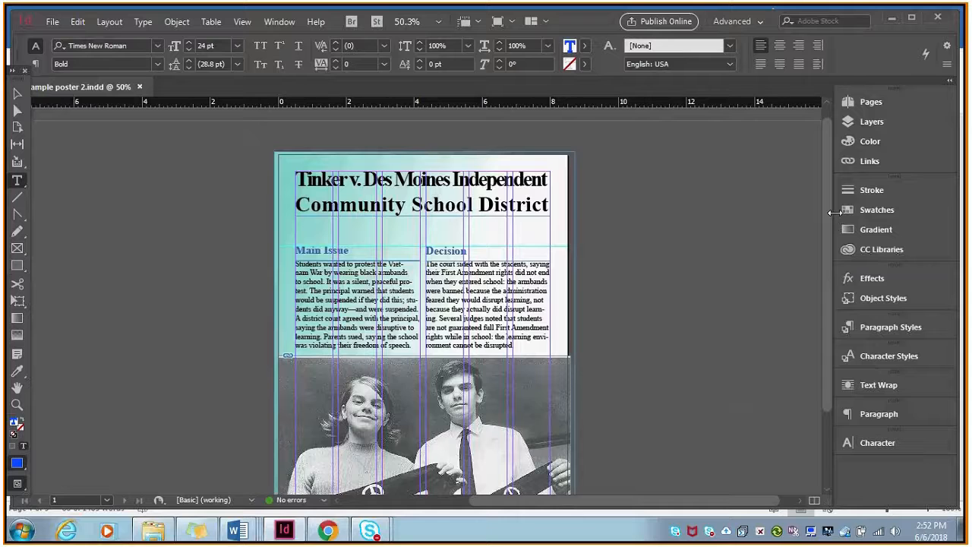
pyautogui.moveTo(827, 211)
pyautogui.mouseDown()
pyautogui.moveTo(824, 279)
pyautogui.moveTo(823, 211)
pyautogui.mouseUp()
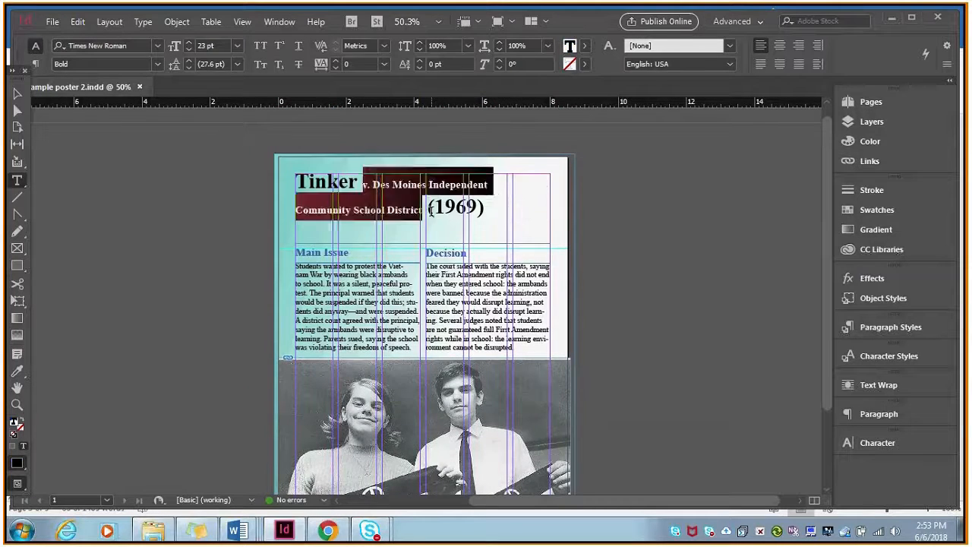
# Rearrange the title's line breaks so Tinker stands alone above v. Des Moines Independent Community School District on one line.
pyautogui.click(430, 211)
pyautogui.press('Return')
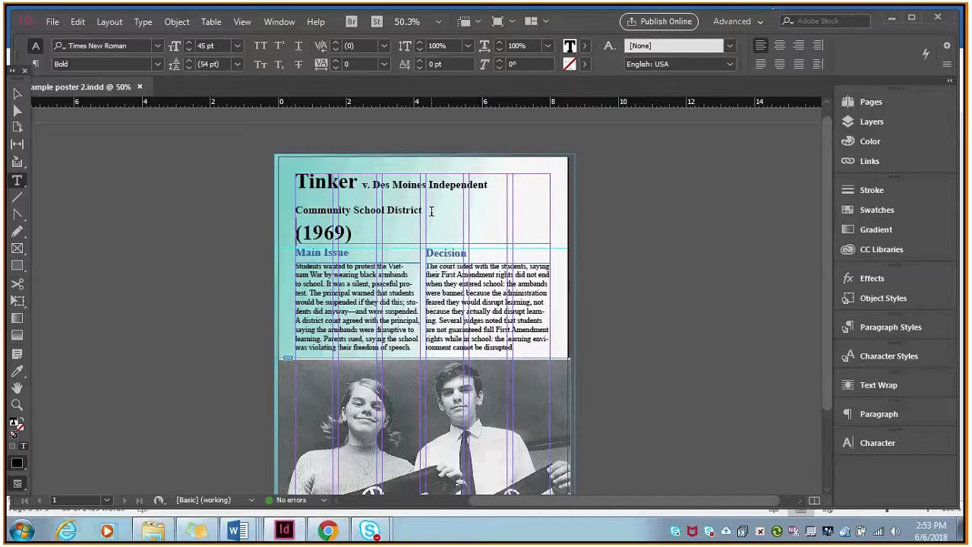
pyautogui.click(364, 185)
pyautogui.press('Return')
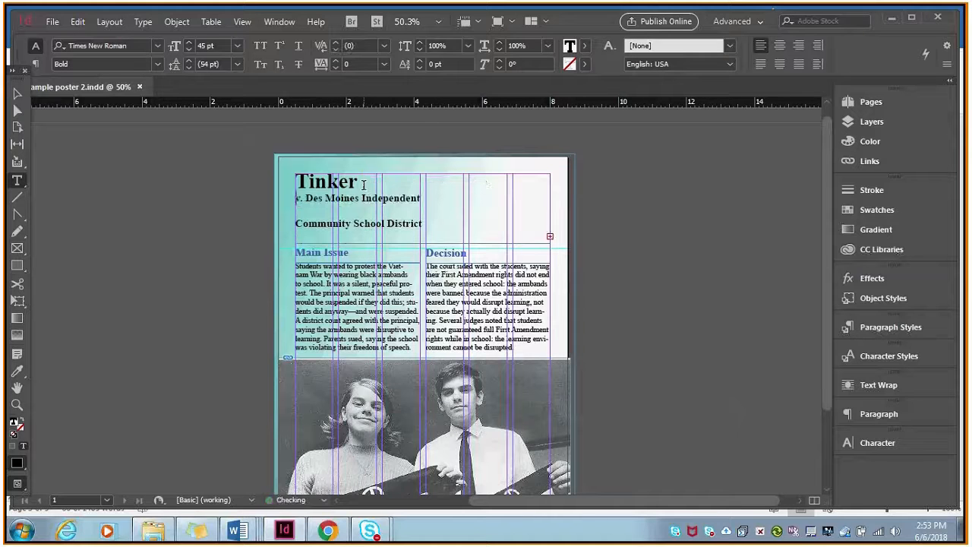
pyautogui.click(417, 202)
pyautogui.press('Delete')
# Centre the Tinker line of the title and set the (1969) text to 24 pt.
pyautogui.click(326, 183)
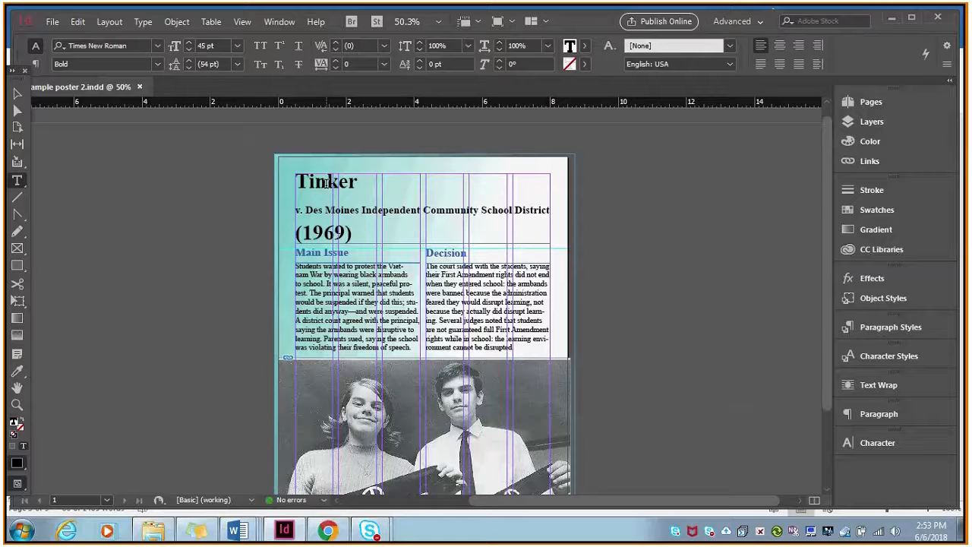
pyautogui.click(780, 46)
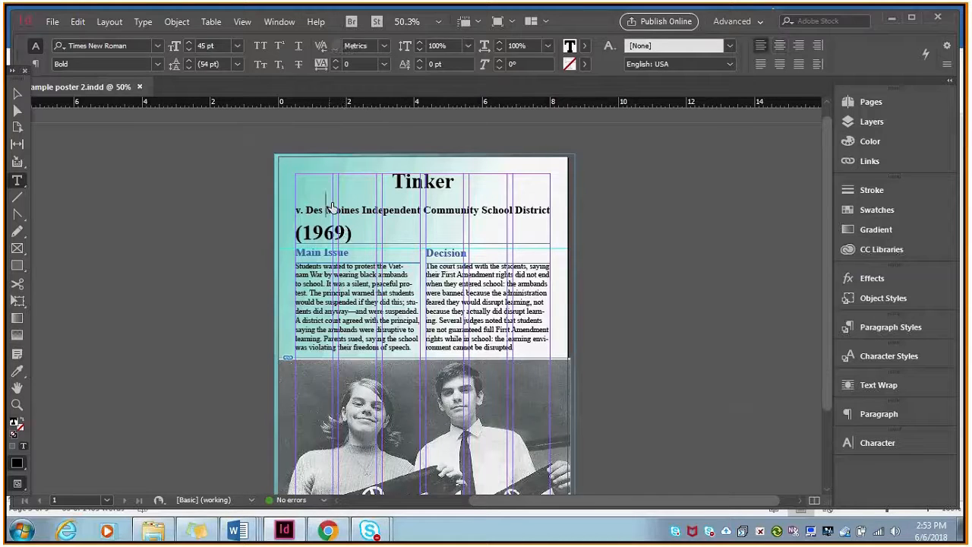
pyautogui.moveTo(357, 232); pyautogui.dragTo(295, 233)
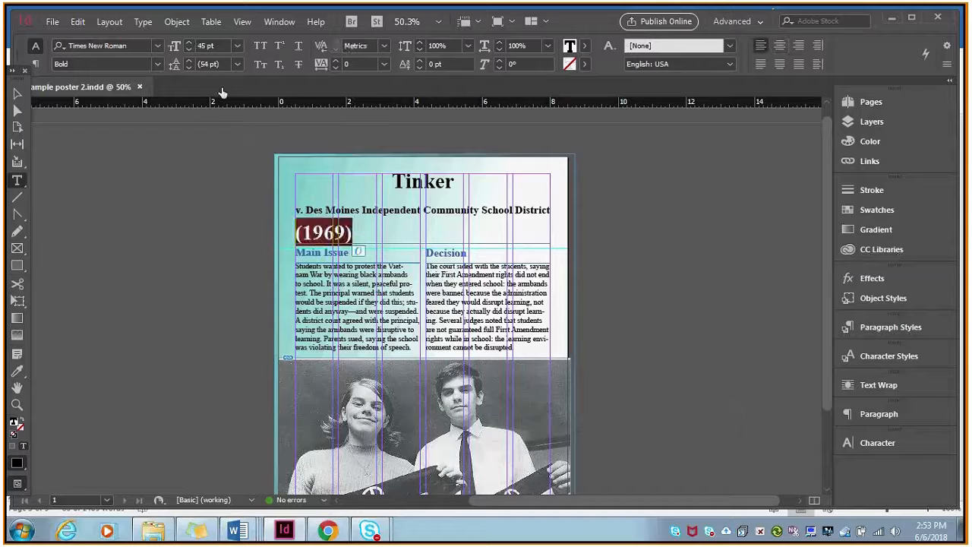
pyautogui.click(236, 45)
pyautogui.click(221, 199)
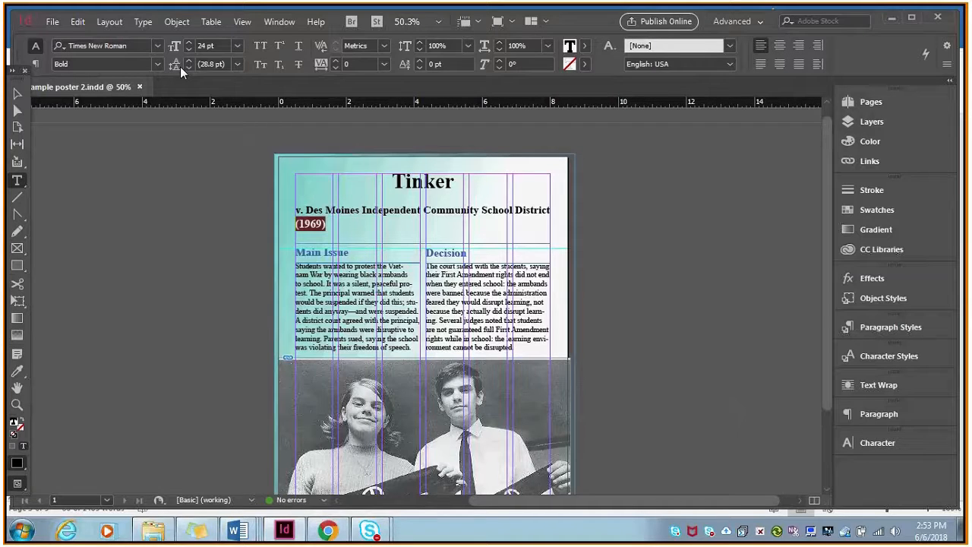
# Recolour the title word Tinker in RGB, trying a pale yellow before settling on bright blue.
pyautogui.click(16, 94)
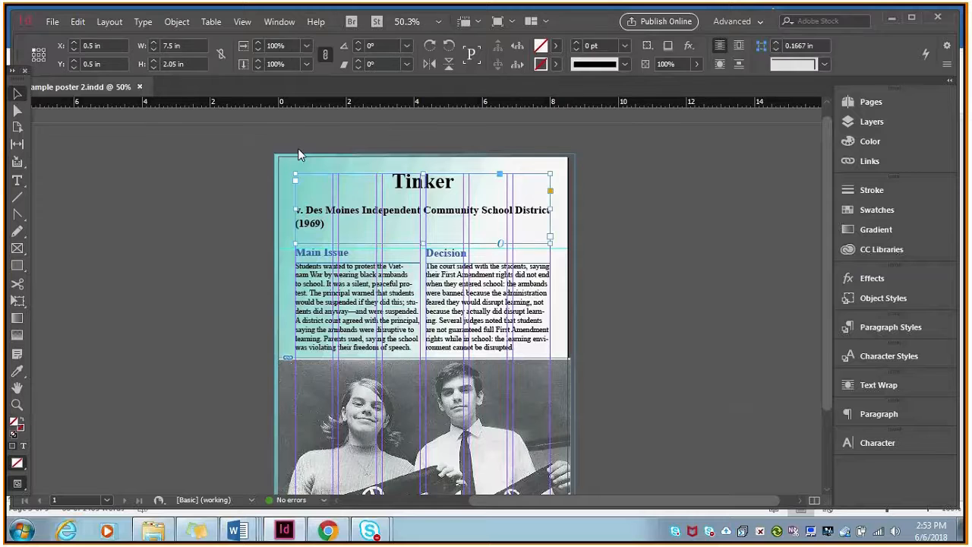
pyautogui.doubleClick(424, 173)
pyautogui.moveTo(392, 181); pyautogui.dragTo(474, 174)
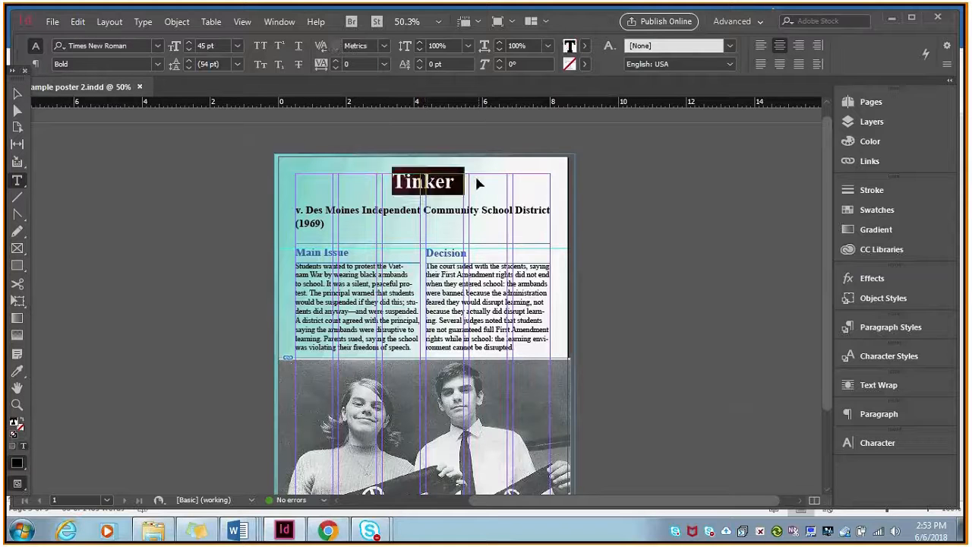
pyautogui.click(868, 142)
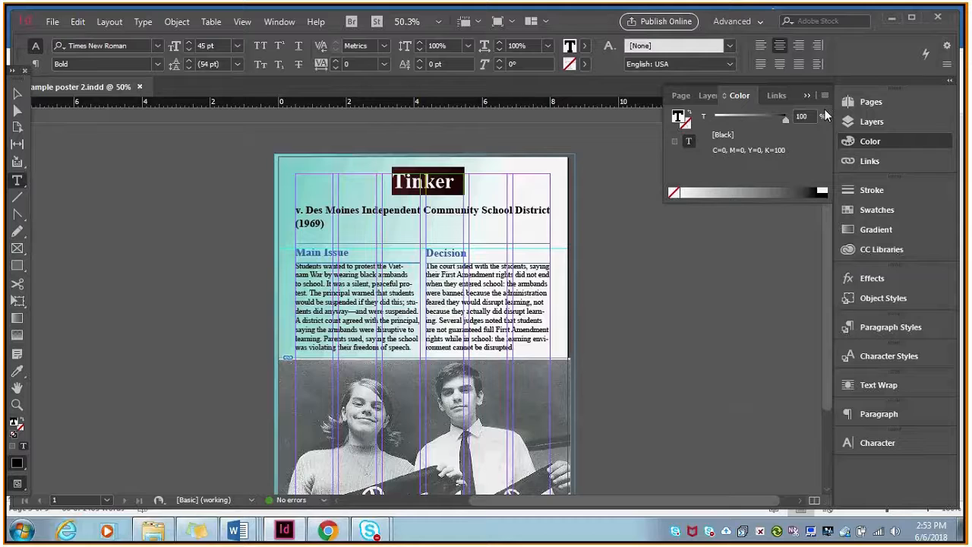
pyautogui.click(825, 95)
pyautogui.click(861, 145)
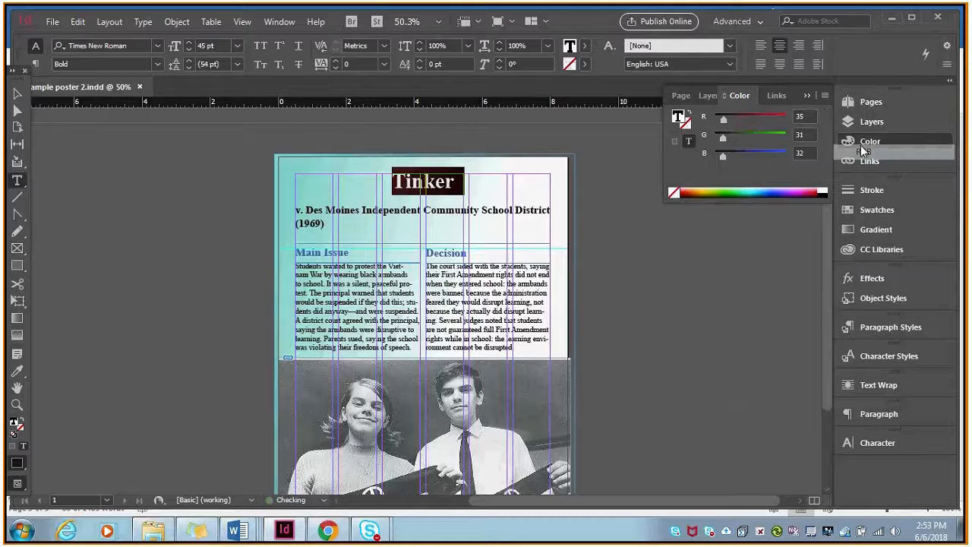
pyautogui.click(712, 190)
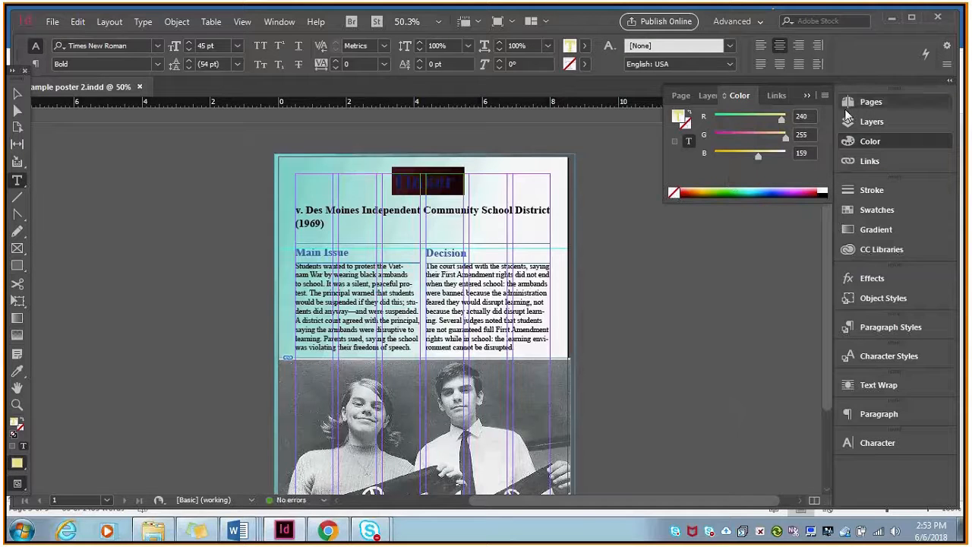
pyautogui.click(888, 144)
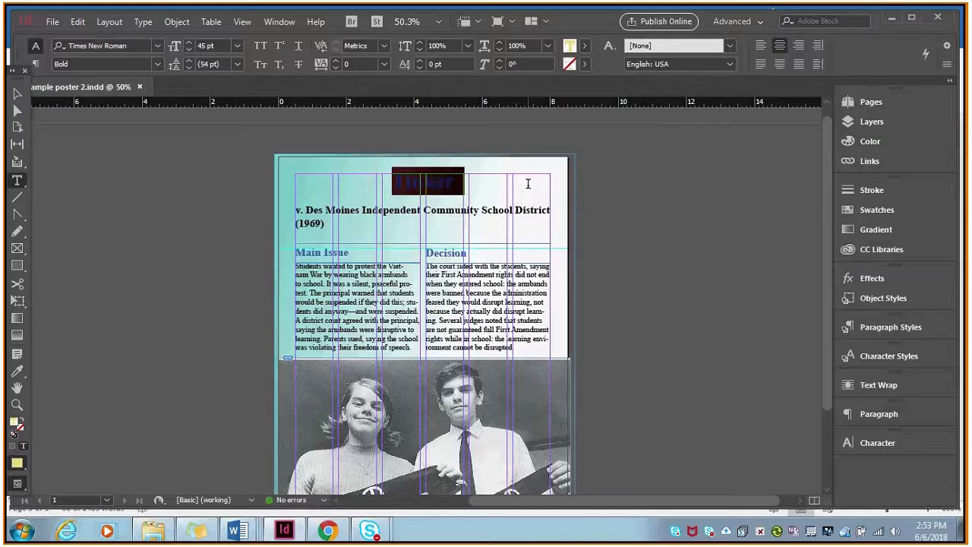
pyautogui.click(878, 143)
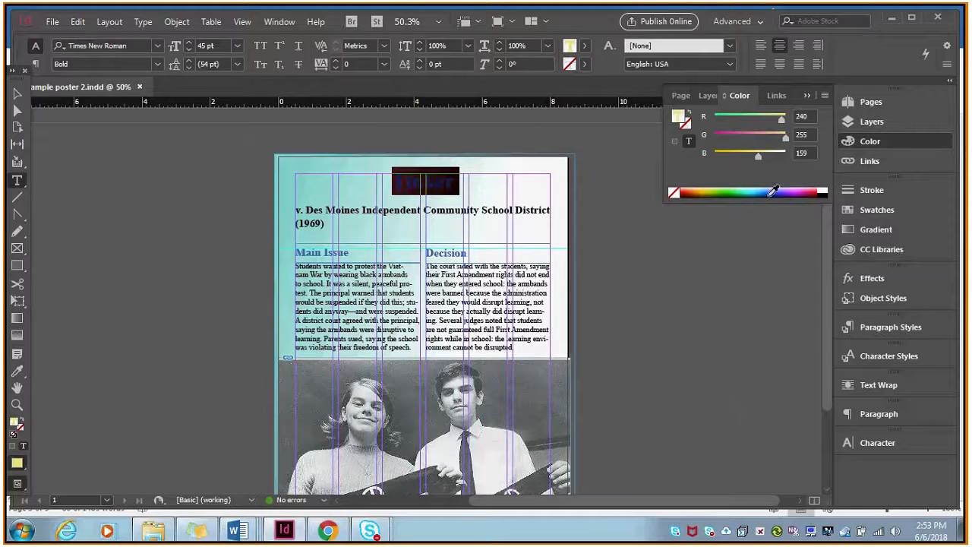
pyautogui.click(775, 192)
pyautogui.click(854, 141)
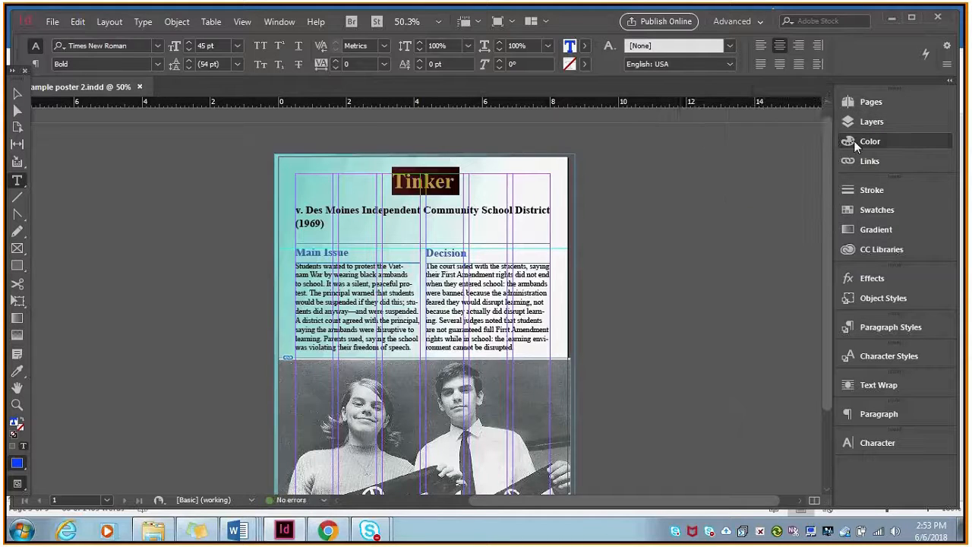
pyautogui.click(438, 190)
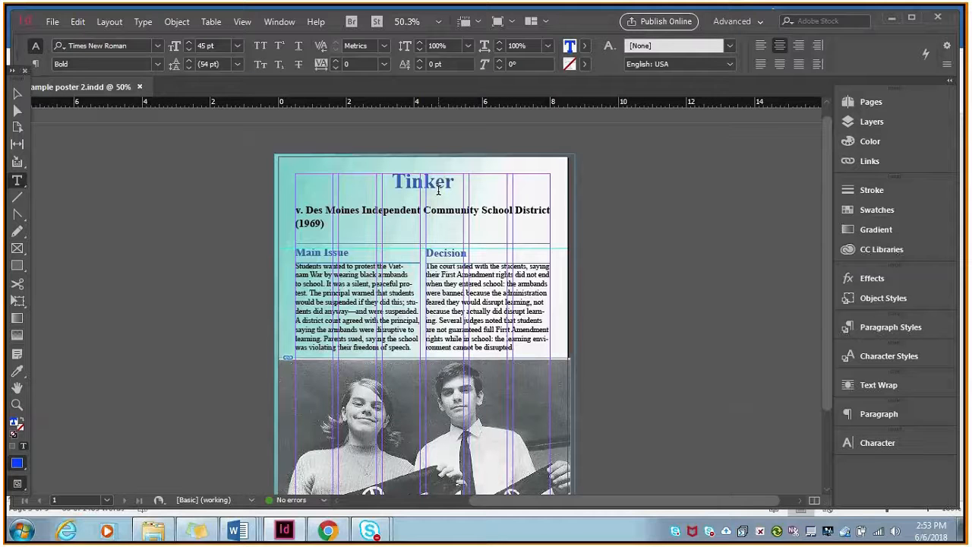
# Outline the title's text frame with a blue 8 pt stroke.
pyautogui.press('Escape')
pyautogui.click(870, 192)
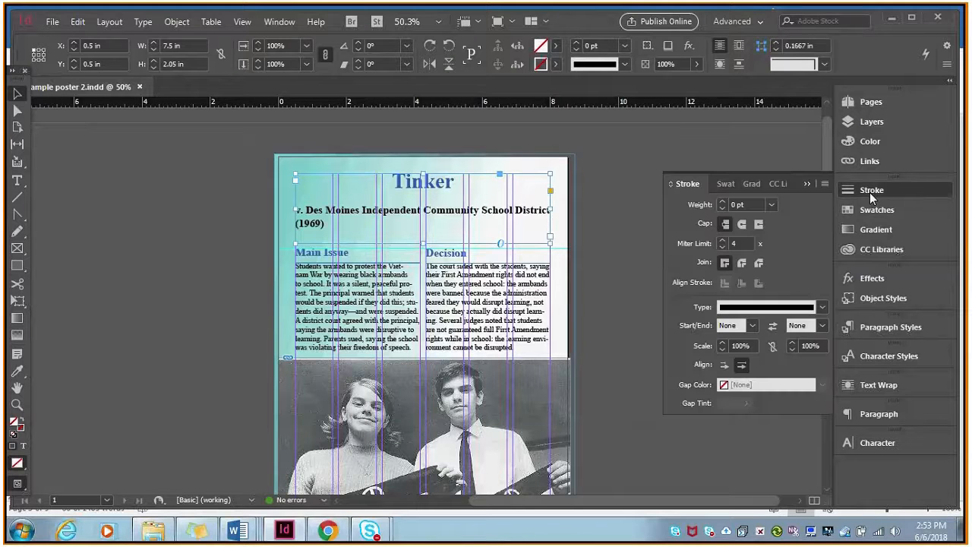
pyautogui.click(723, 202)
pyautogui.click(723, 202)
pyautogui.click(722, 202)
pyautogui.click(723, 202)
pyautogui.click(722, 202)
pyautogui.click(723, 202)
pyautogui.click(723, 202)
pyautogui.click(722, 202)
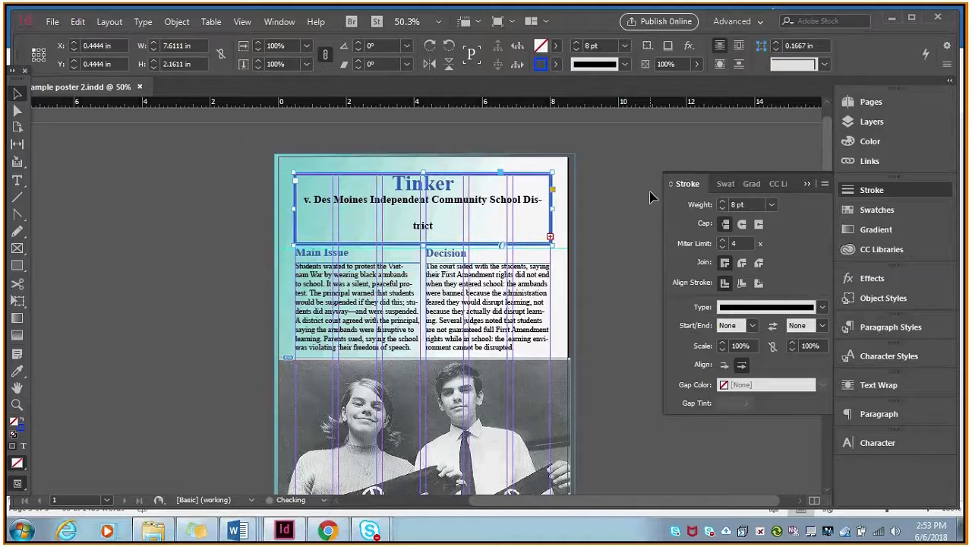
pyautogui.click(894, 191)
# Apply a 5 pt stroke to the letters of the title word Tinker.
pyautogui.click(16, 180)
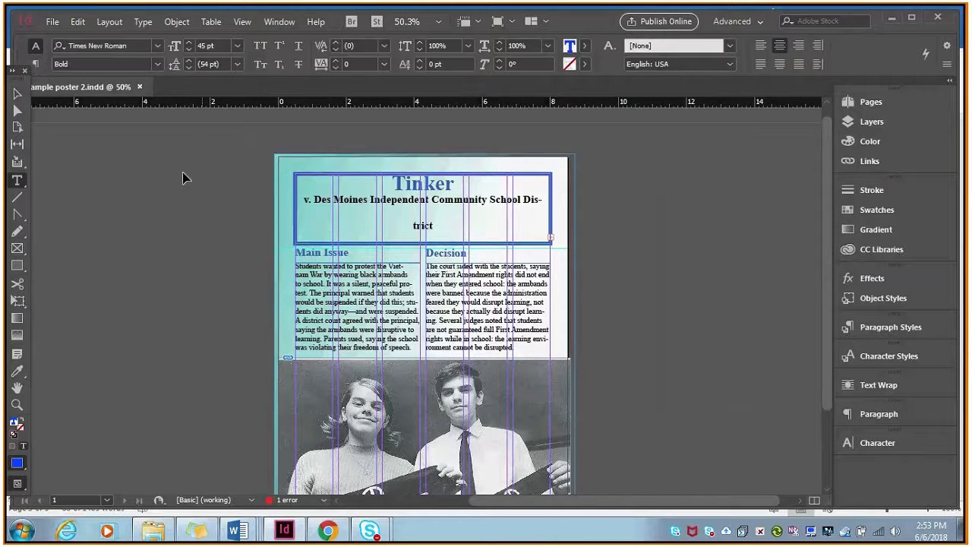
pyautogui.moveTo(389, 181); pyautogui.dragTo(454, 182)
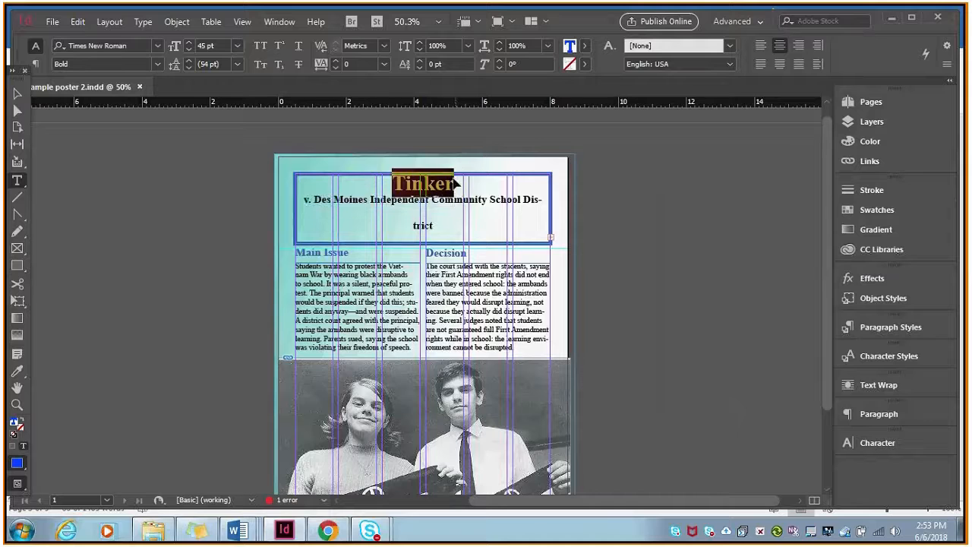
pyautogui.click(872, 190)
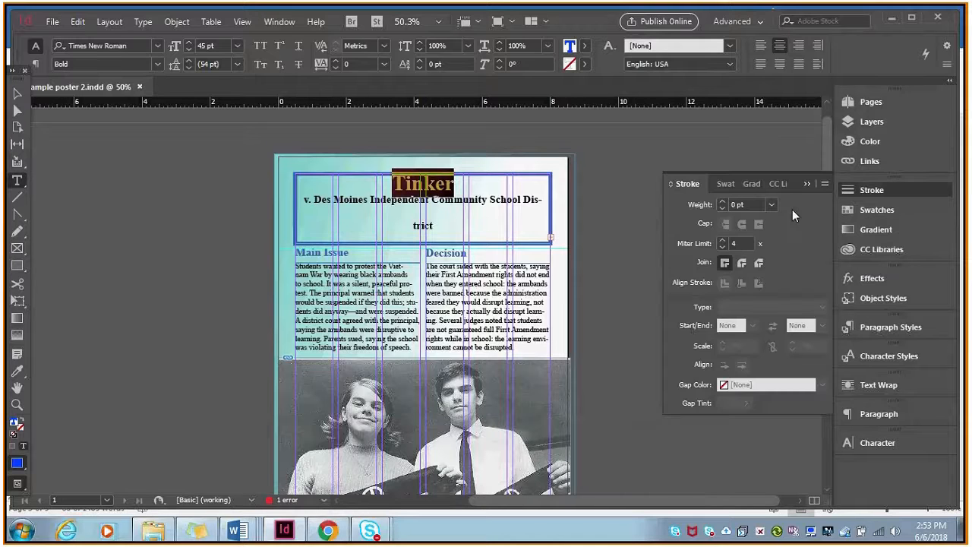
pyautogui.click(723, 201)
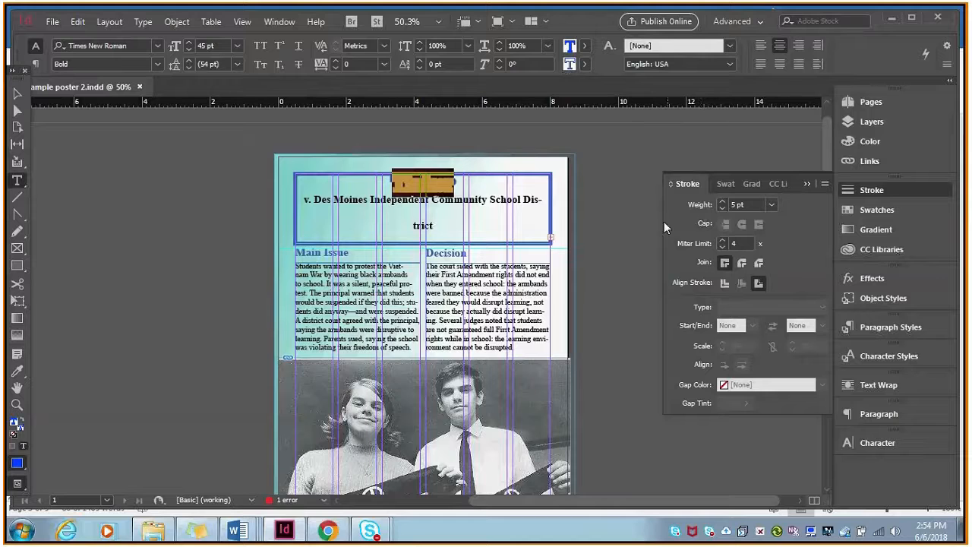
# Enlarge the title word Tinker to 60 pt and colour its stroke magenta, C=0 M=100 Y=0 K=0.
pyautogui.click(237, 45)
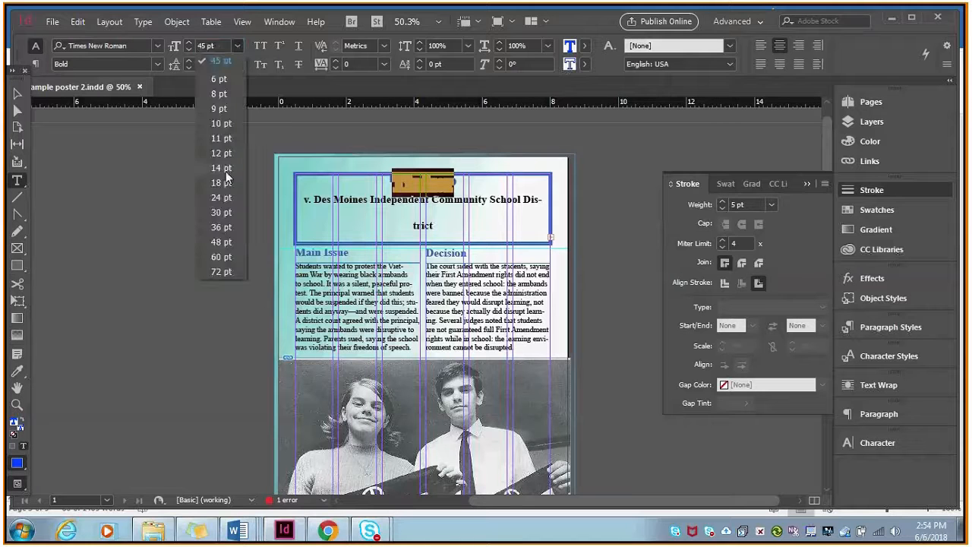
pyautogui.click(221, 257)
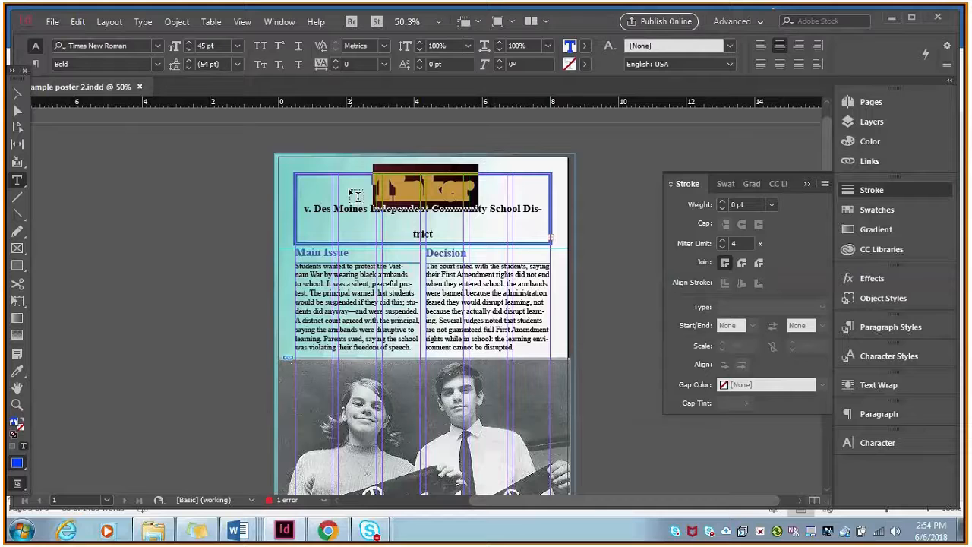
pyautogui.click(583, 65)
pyautogui.click(474, 177)
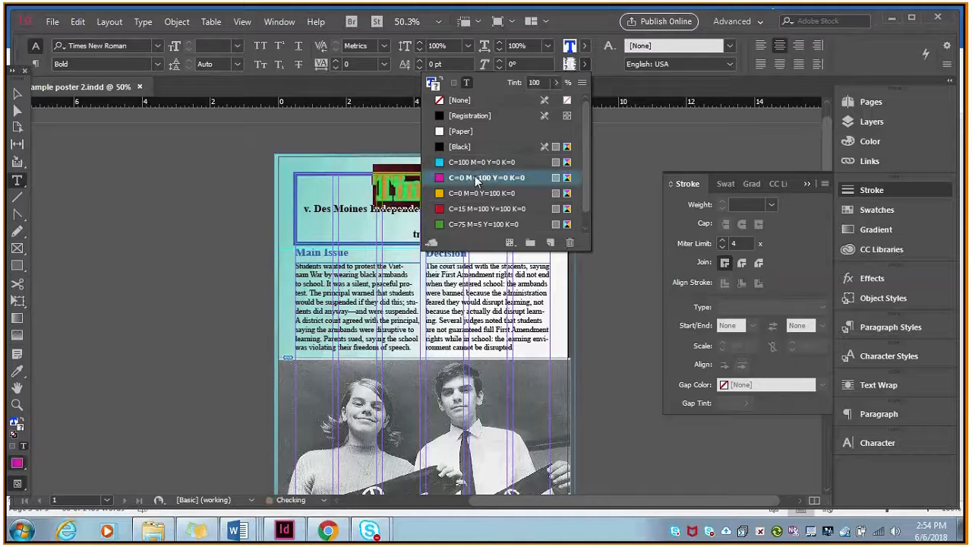
# Fill the title's text frame with yellow, C=0 M=0 Y=100 K=0.
pyautogui.click(377, 189)
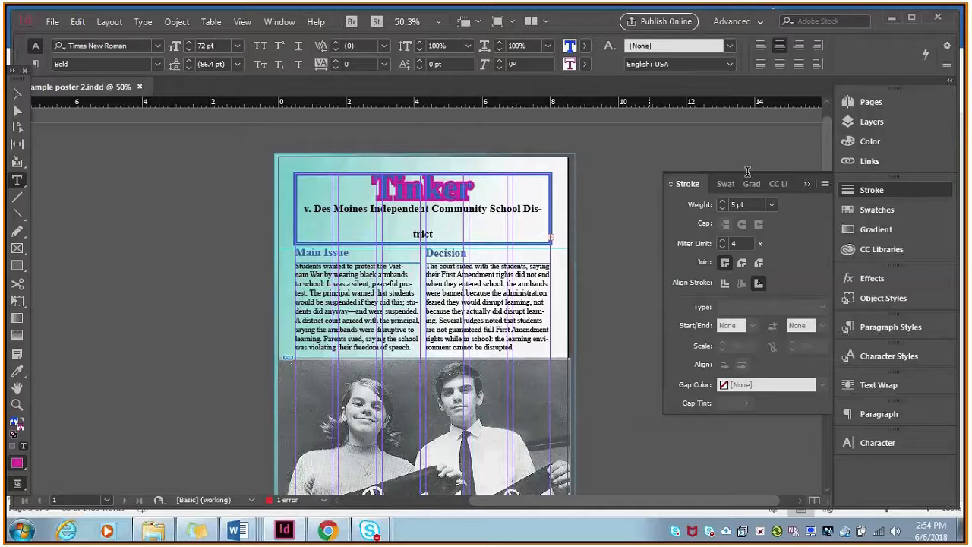
pyautogui.click(872, 191)
pyautogui.moveTo(825, 159)
pyautogui.mouseDown()
pyautogui.moveTo(827, 193)
pyautogui.moveTo(828, 146)
pyautogui.mouseUp()
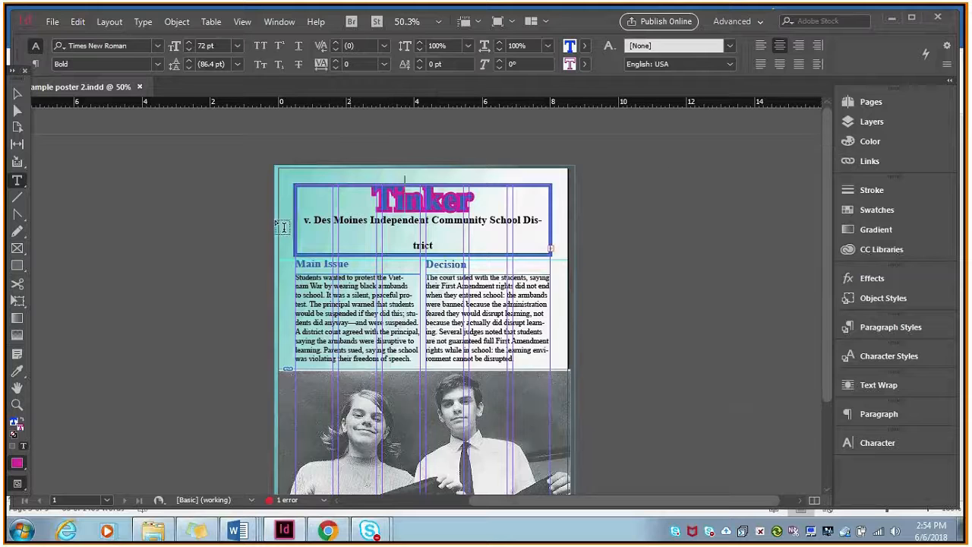
pyautogui.moveTo(828, 253)
pyautogui.mouseDown()
pyautogui.moveTo(832, 336)
pyautogui.moveTo(831, 268)
pyautogui.mouseUp()
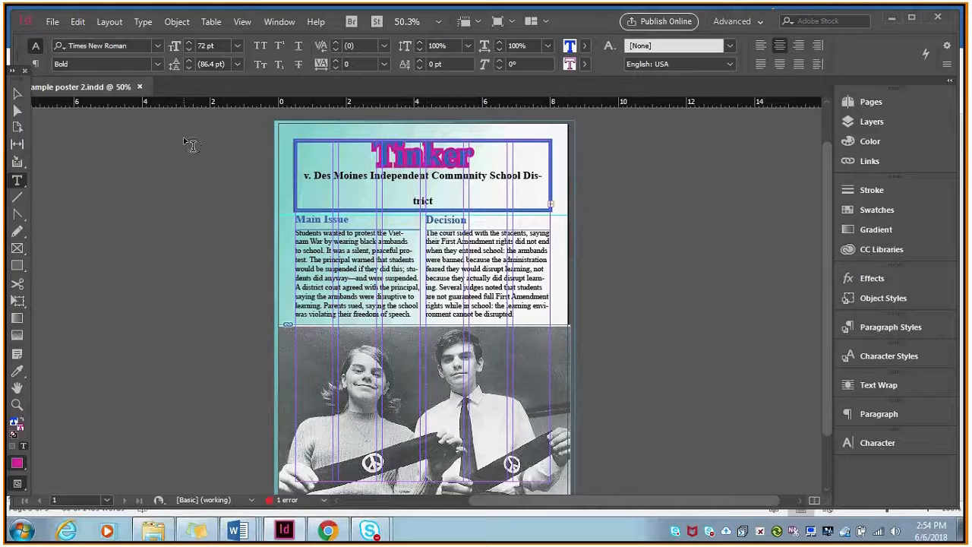
pyautogui.click(16, 94)
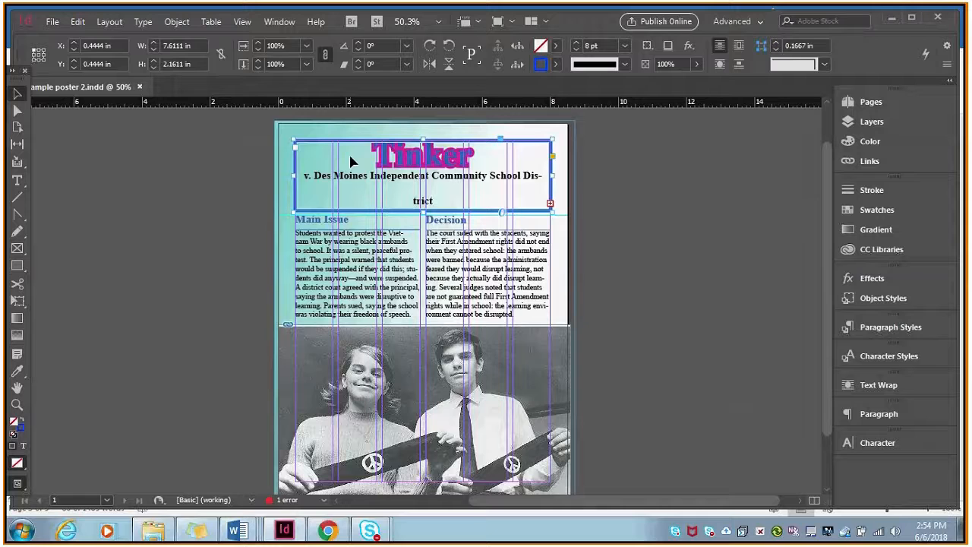
pyautogui.click(866, 141)
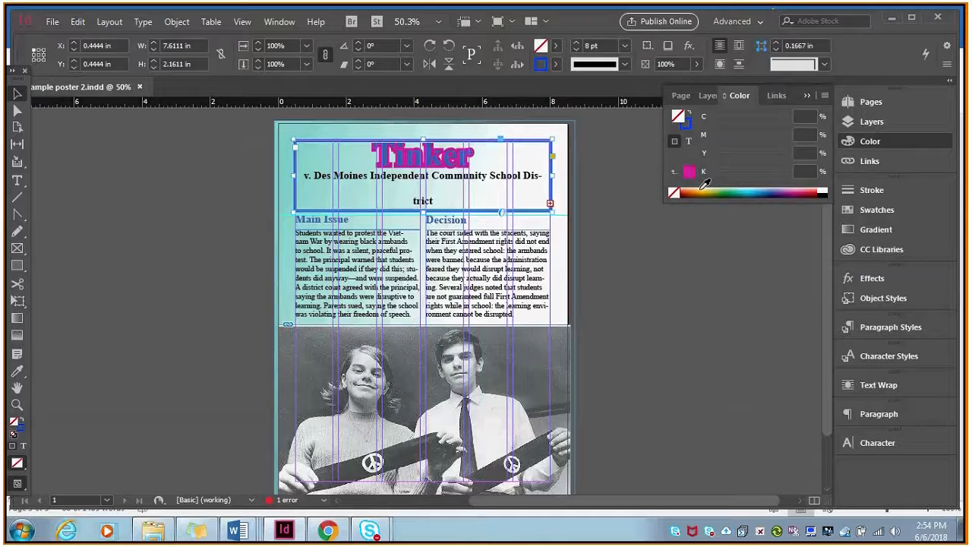
pyautogui.click(706, 190)
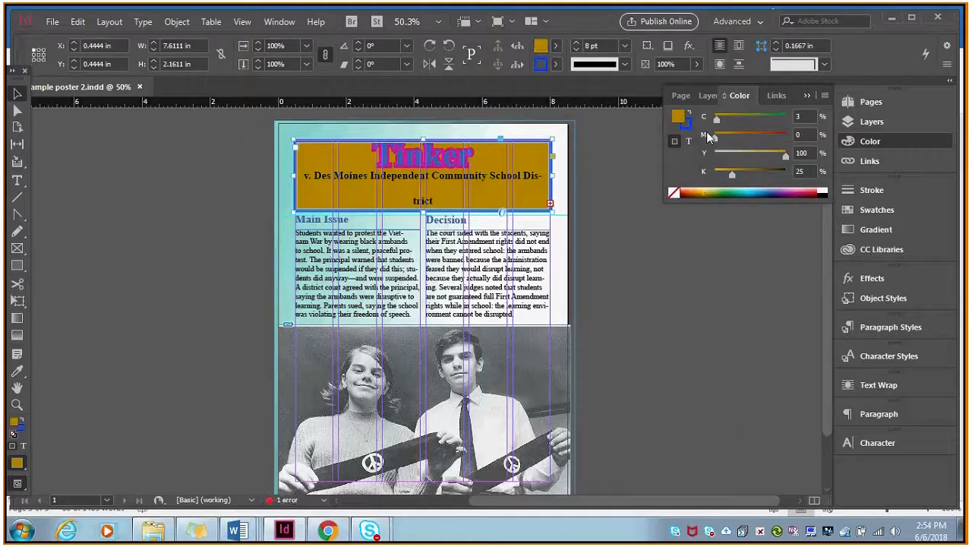
pyautogui.click(706, 190)
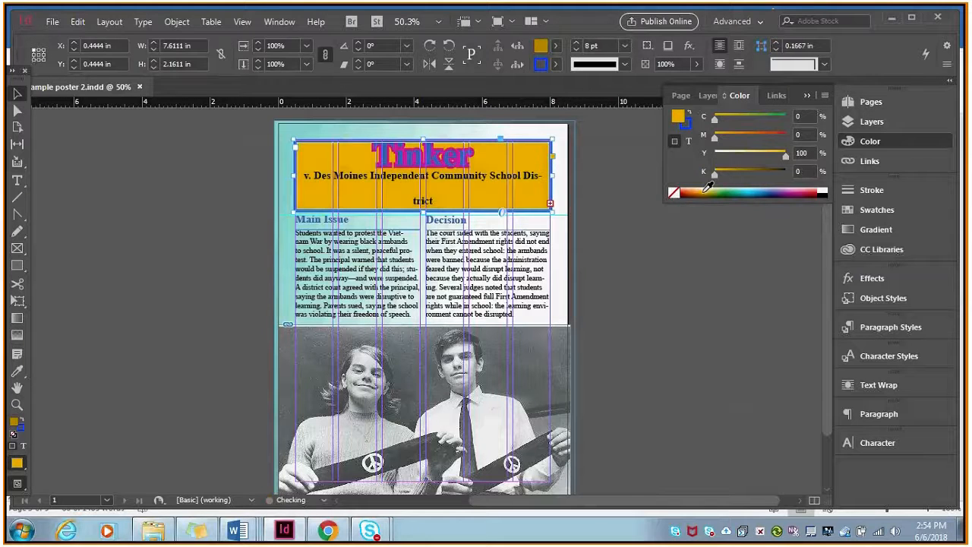
pyautogui.click(903, 138)
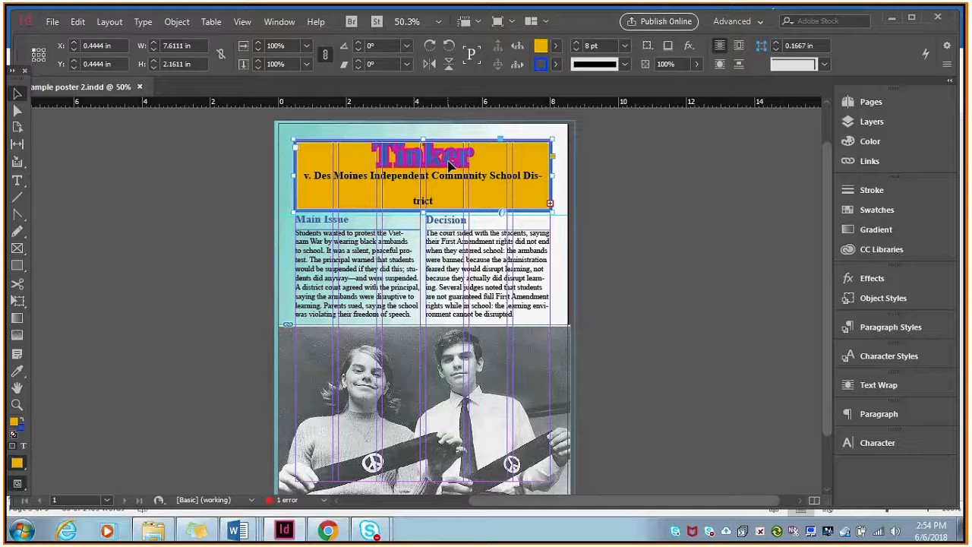
# Set the stroke of the title word Tinker to 0 pt and shorten the title frame to about 2.08 in high.
pyautogui.doubleClick(449, 163)
pyautogui.doubleClick(449, 163)
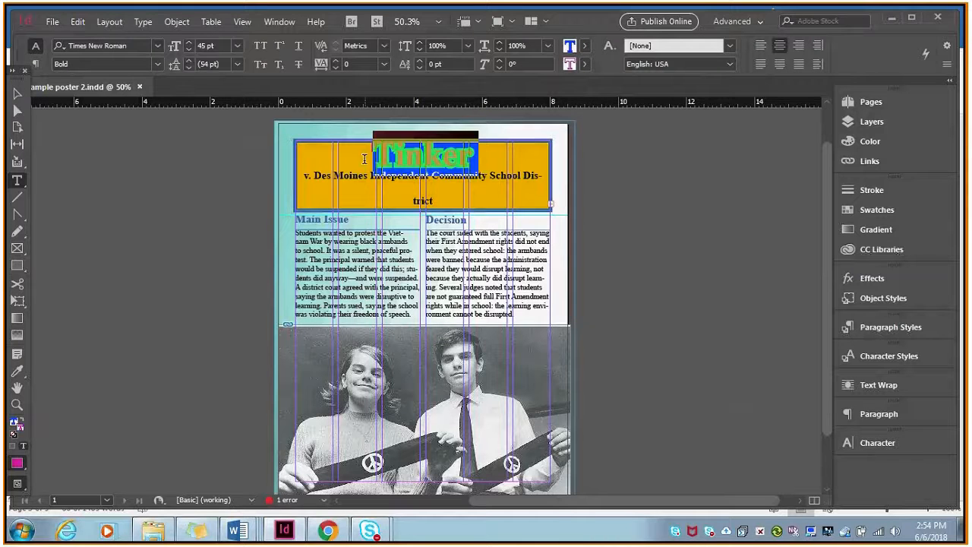
pyautogui.click(872, 190)
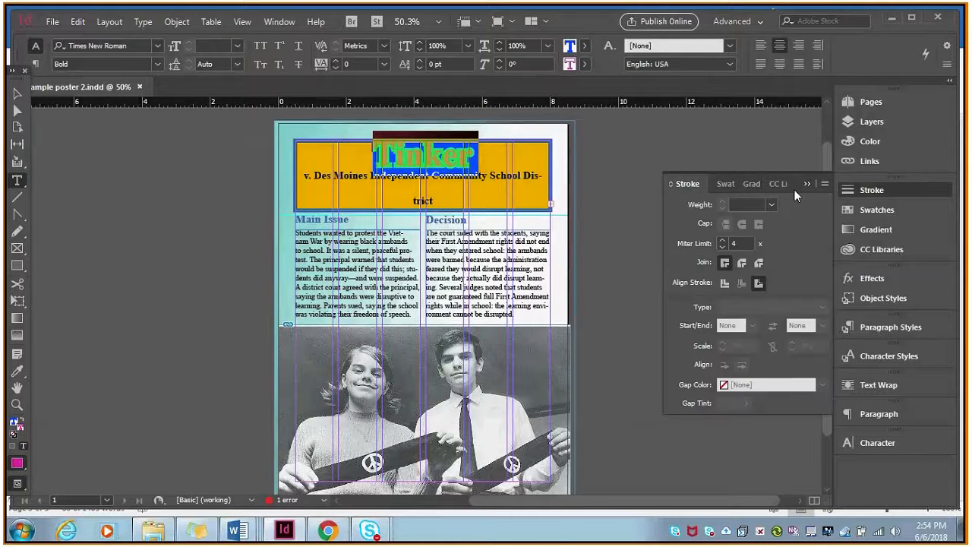
pyautogui.click(770, 205)
pyautogui.click(752, 220)
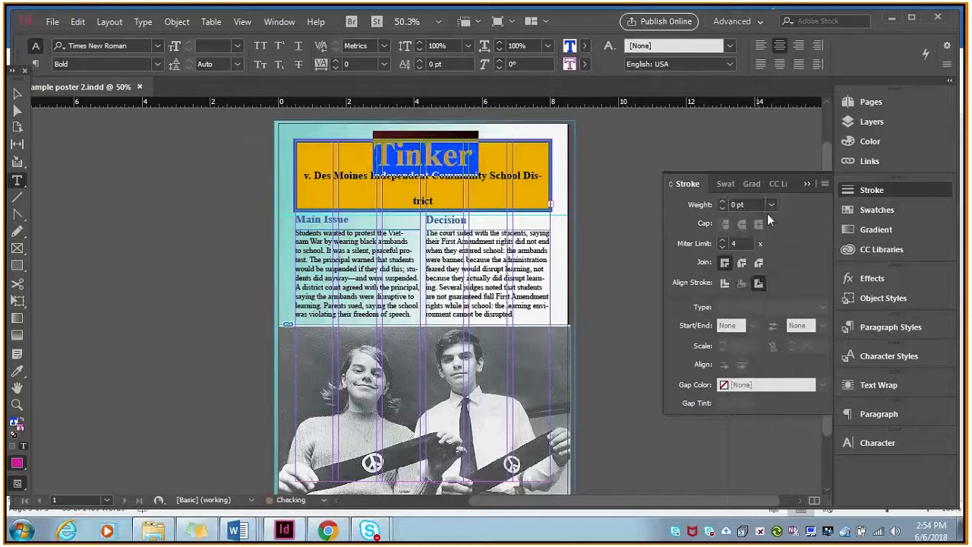
pyautogui.click(897, 189)
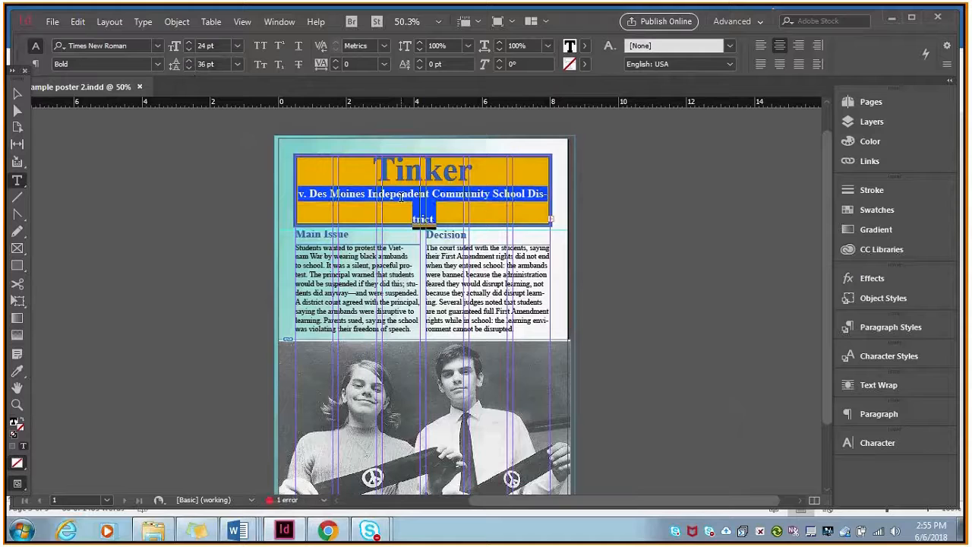
pyautogui.click(17, 92)
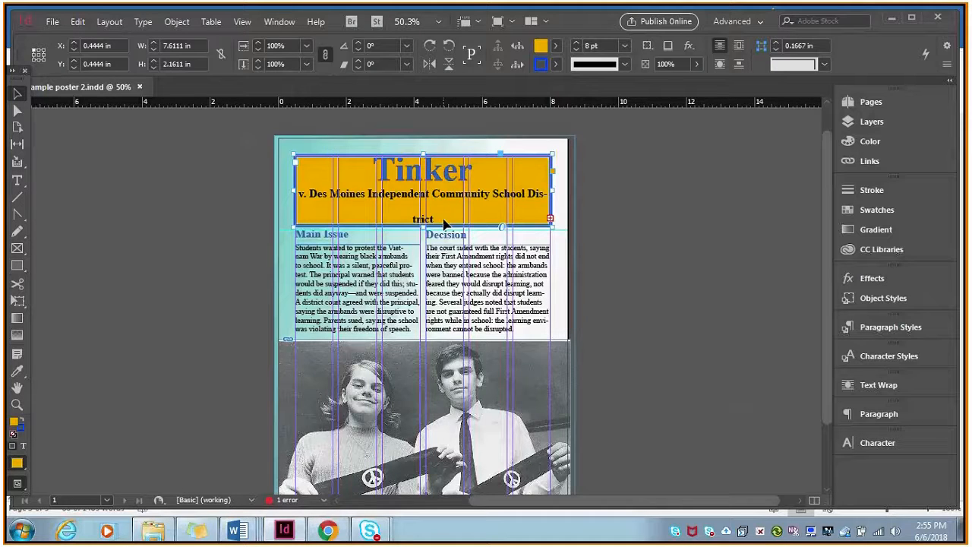
pyautogui.moveTo(422, 226); pyautogui.dragTo(422, 220)
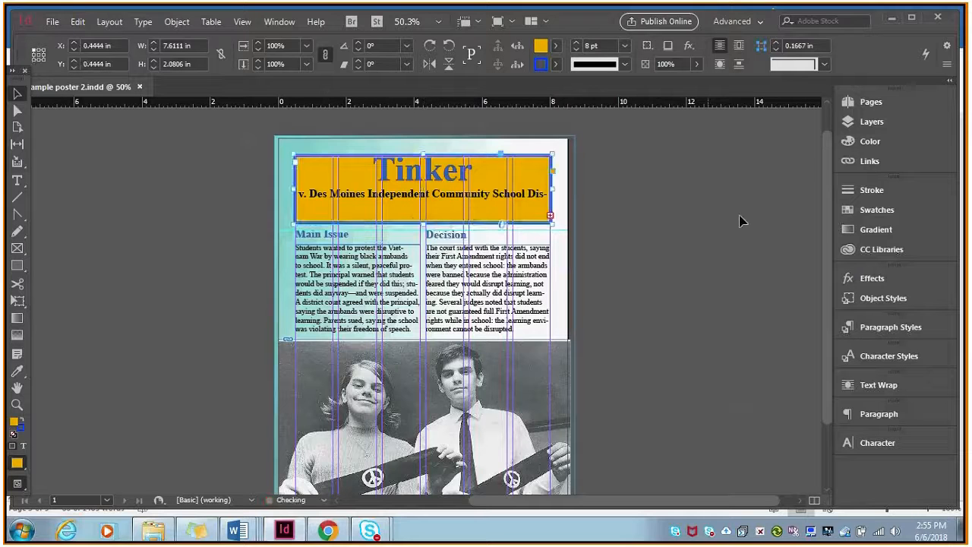
# Switch to Chrome and copy the web address of the cbldf.org article about the Tinker case.
pyautogui.moveTo(825, 217); pyautogui.dragTo(829, 274)
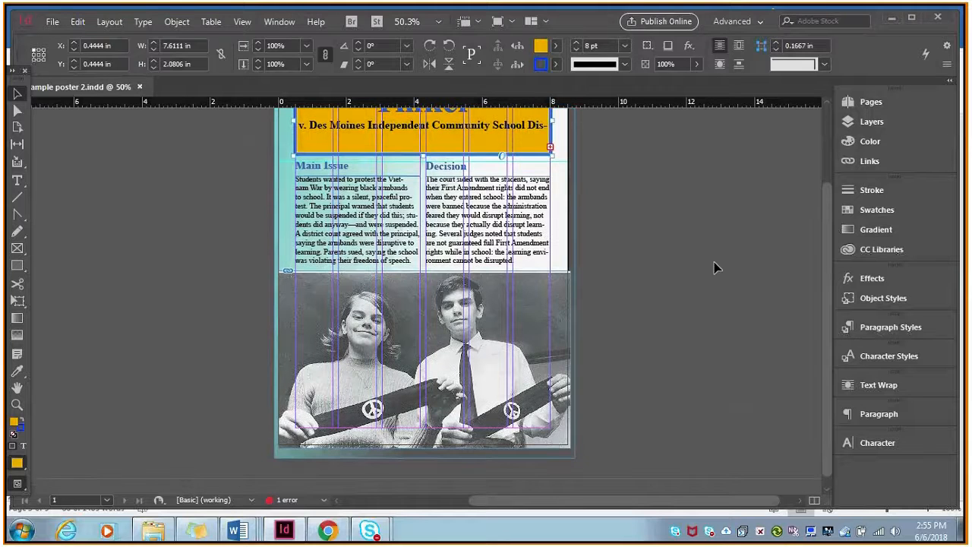
pyautogui.click(329, 532)
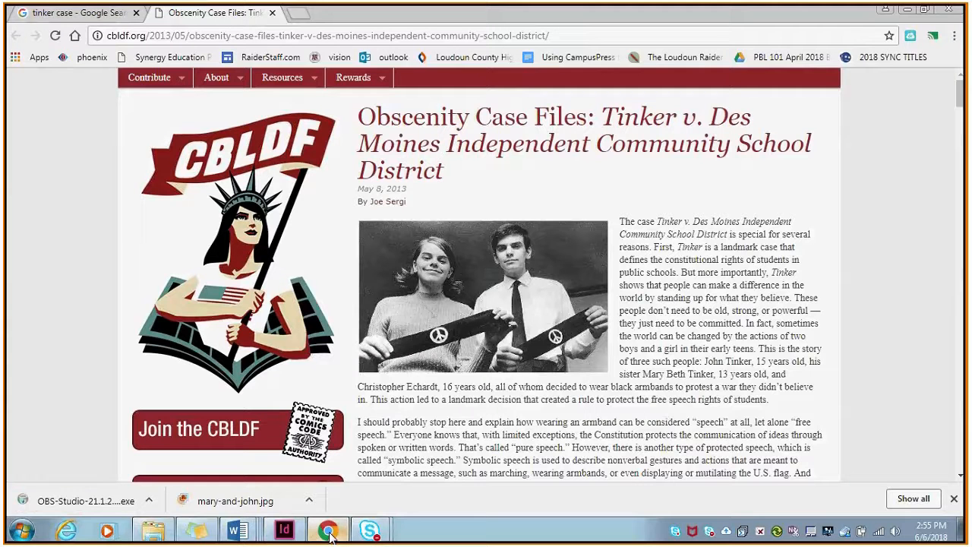
pyautogui.click(419, 36)
pyautogui.hotkey('ctrl', 'c')
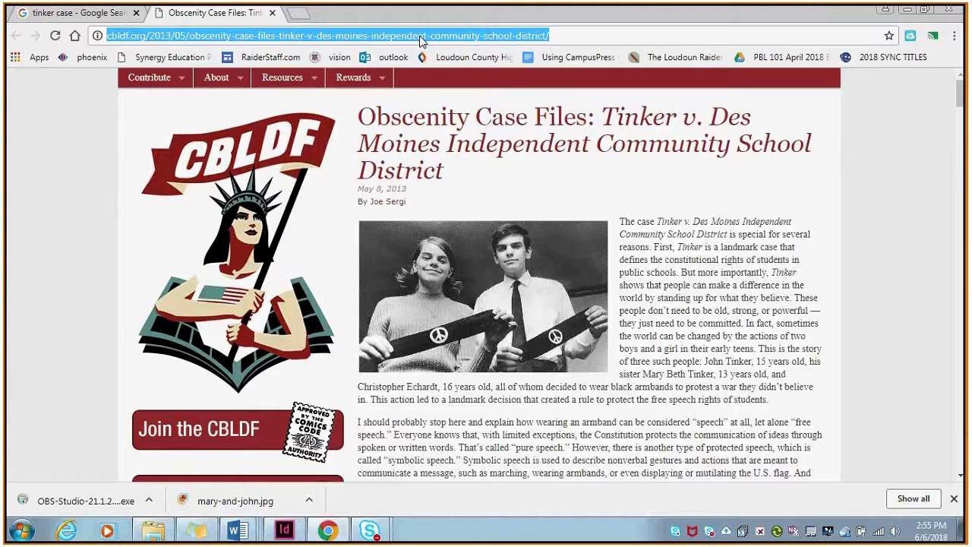
pyautogui.rightClick(421, 40)
pyautogui.click(449, 88)
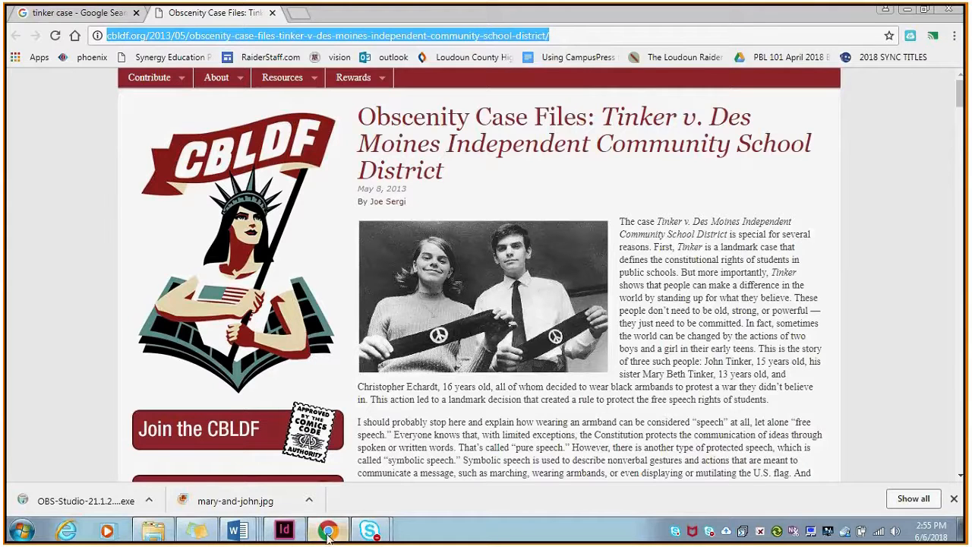
# Back in InDesign, paste the article's web address into a new text frame and place it along the photo's lower edge, about 7.81 in wide.
pyautogui.click(285, 530)
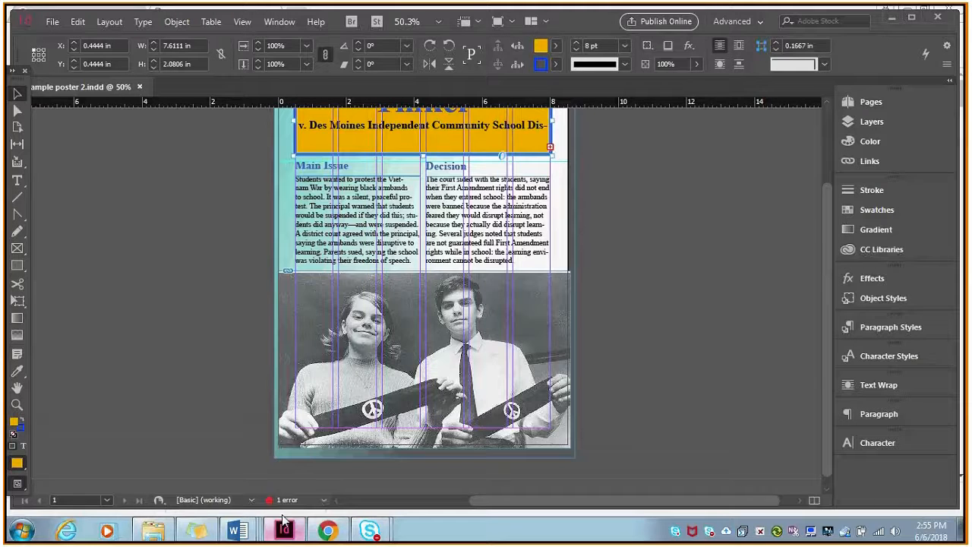
pyautogui.click(17, 180)
pyautogui.moveTo(102, 190); pyautogui.dragTo(278, 280)
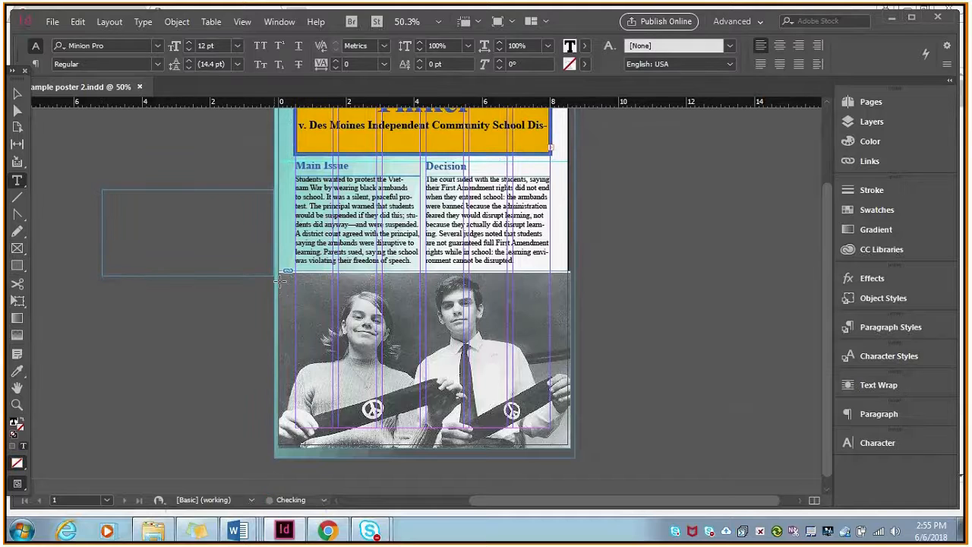
pyautogui.hotkey('ctrl', 'v')
pyautogui.click(17, 93)
pyautogui.moveTo(150, 198); pyautogui.dragTo(357, 439)
pyautogui.moveTo(480, 467); pyautogui.dragTo(563, 455)
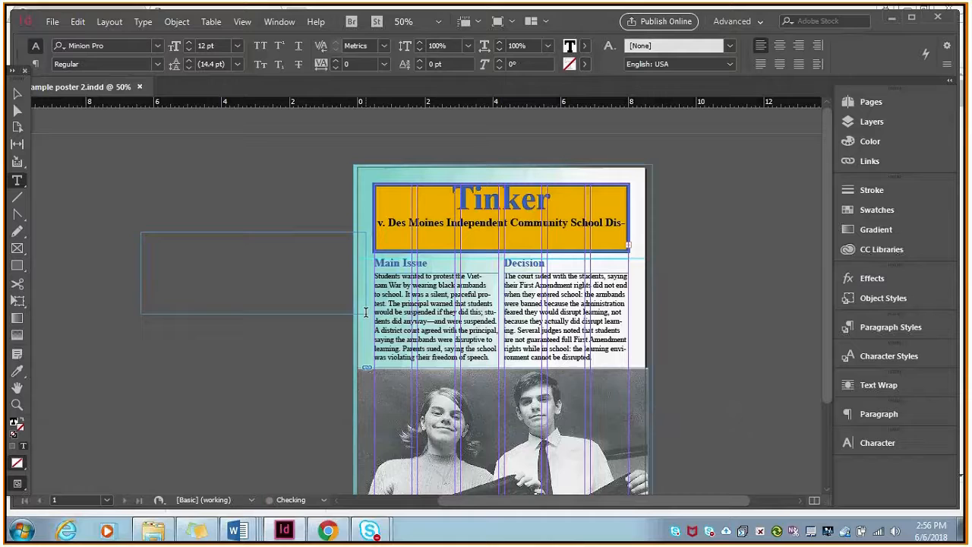
# Create a text frame beside the page, about 6.63 by 2.43 in, reading Tinker vs Des Moines at 72 pt.
pyautogui.write('The')
pyautogui.write('ker vs Des Moines')
pyautogui.hotkey('ctrl', 'a')
pyautogui.click(237, 45)
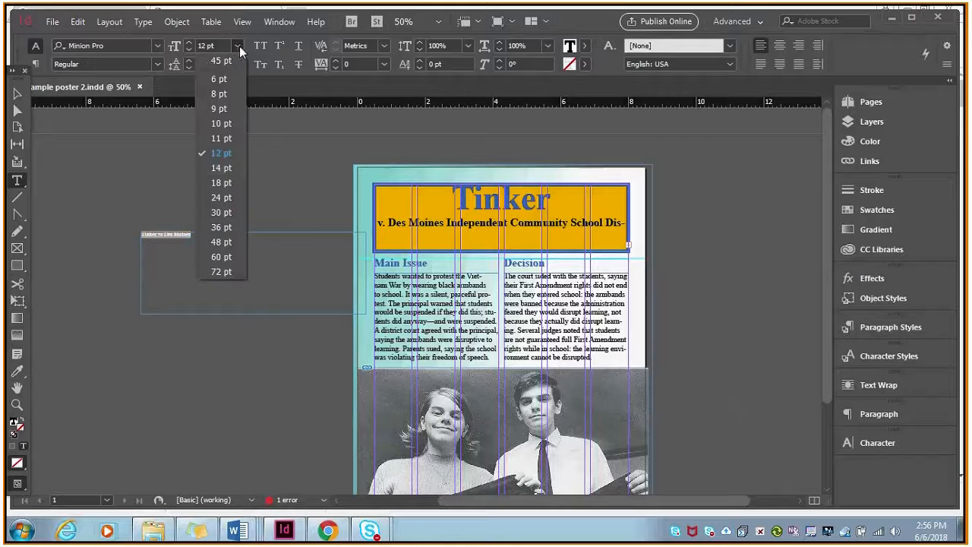
pyautogui.click(221, 271)
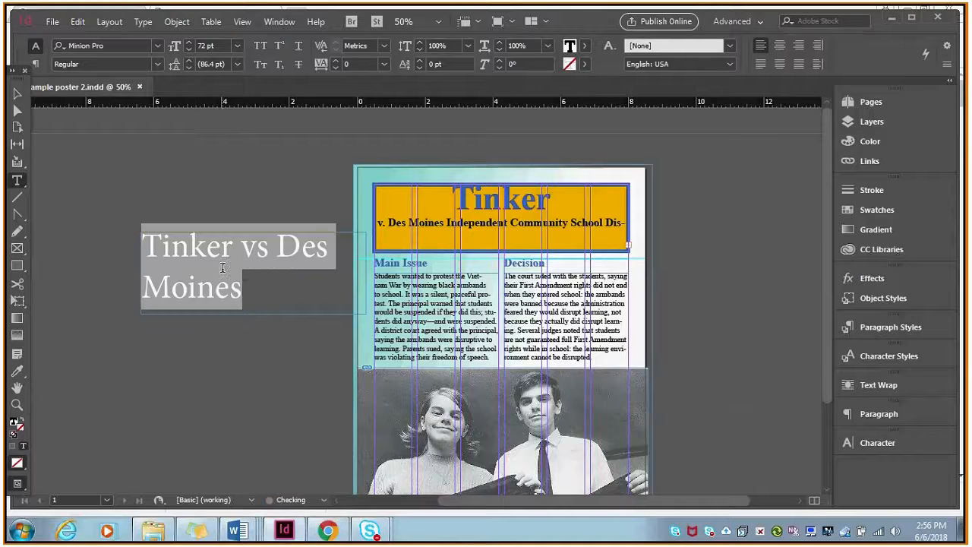
pyautogui.click(251, 287)
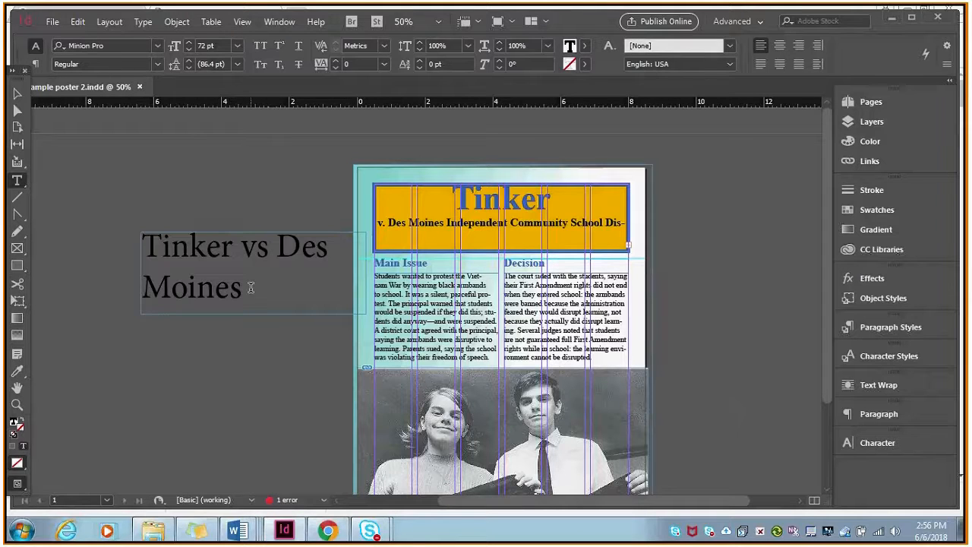
# Widen the Tinker vs Des Moines frame to about 10.9 in, rotate it 90° and move it along the page's left margin.
pyautogui.click(17, 95)
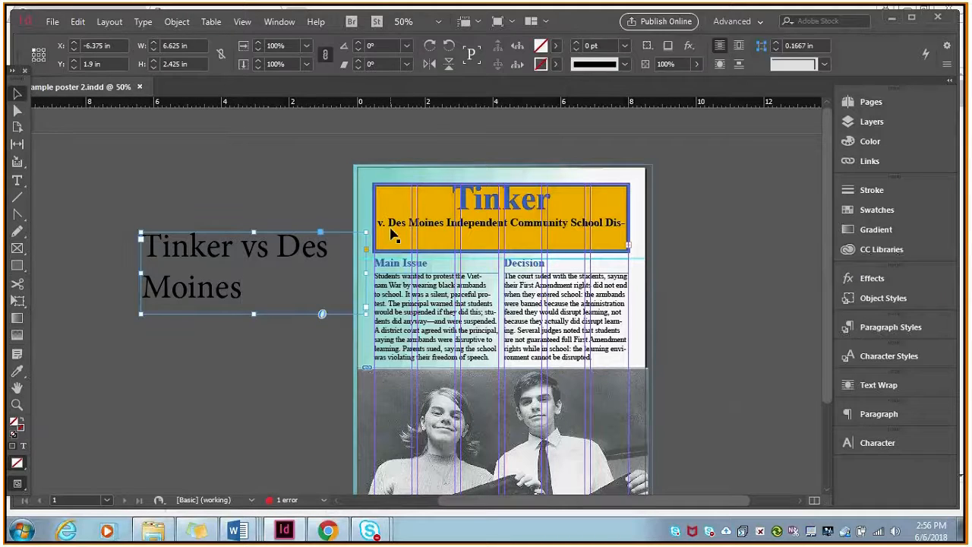
pyautogui.moveTo(393, 235); pyautogui.dragTo(515, 231)
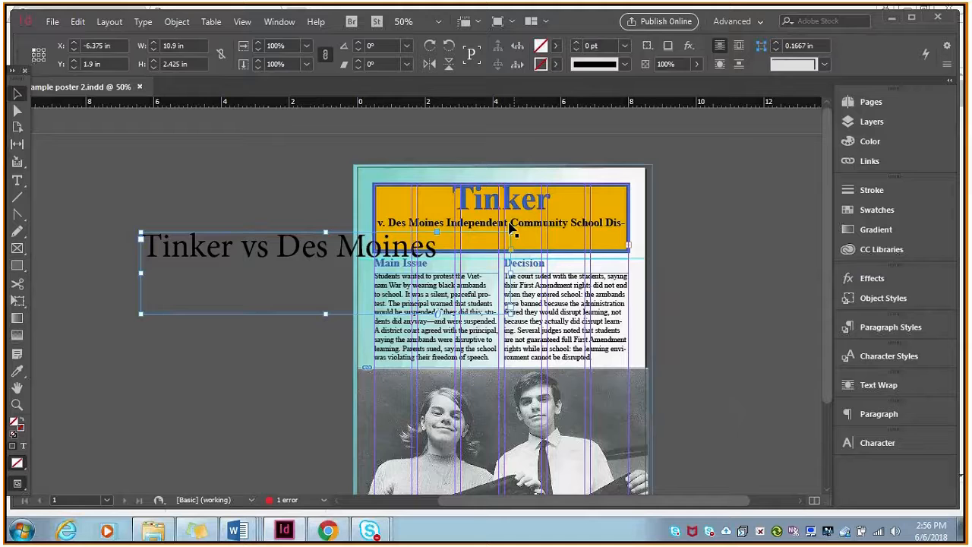
pyautogui.moveTo(511, 228); pyautogui.dragTo(296, 168)
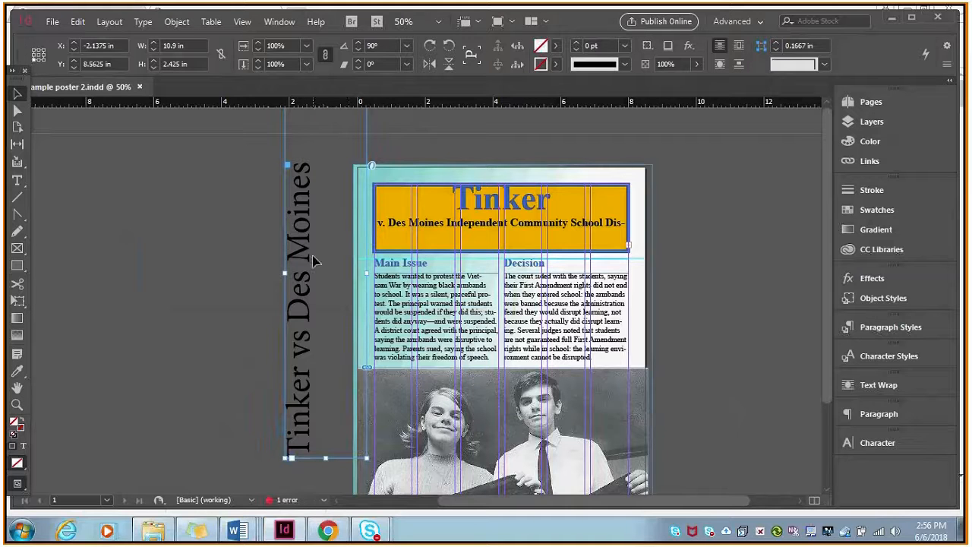
pyautogui.moveTo(315, 262); pyautogui.dragTo(395, 309)
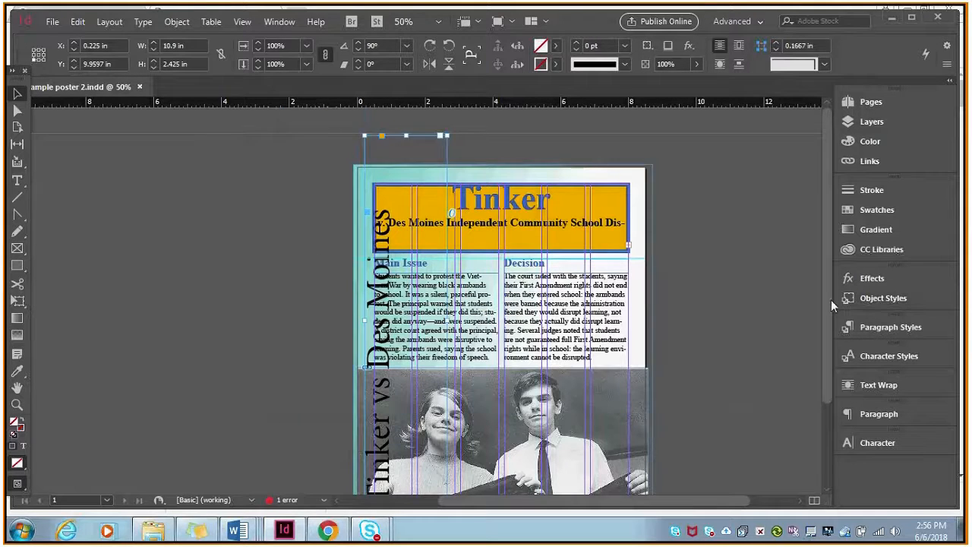
pyautogui.moveTo(829, 299); pyautogui.dragTo(827, 328)
# Narrow the Main Issue body and heading frames from their left edges to clear the vertical title, making the heading about 2.73 in wide.
pyautogui.click(481, 278)
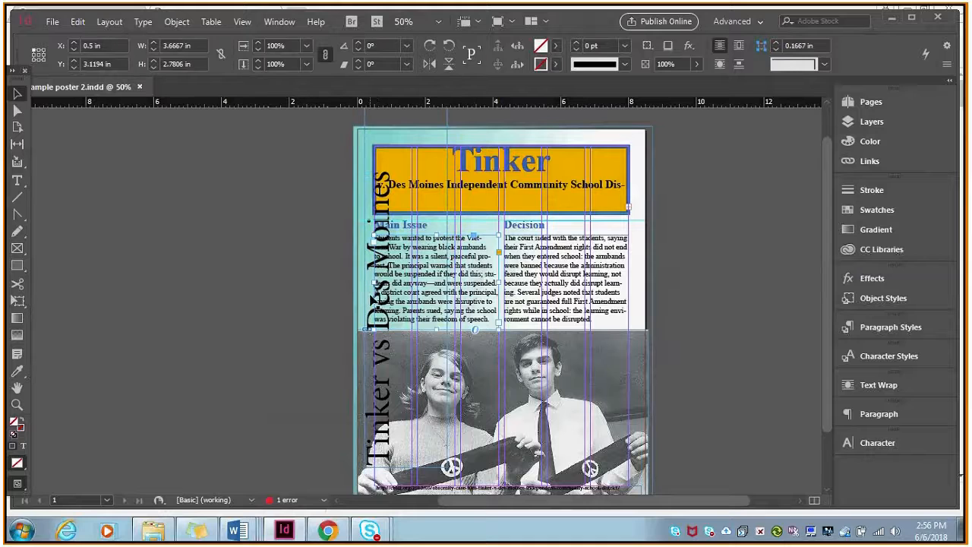
pyautogui.moveTo(372, 282)
pyautogui.mouseDown()
pyautogui.moveTo(407, 282)
pyautogui.moveTo(388, 279)
pyautogui.mouseUp()
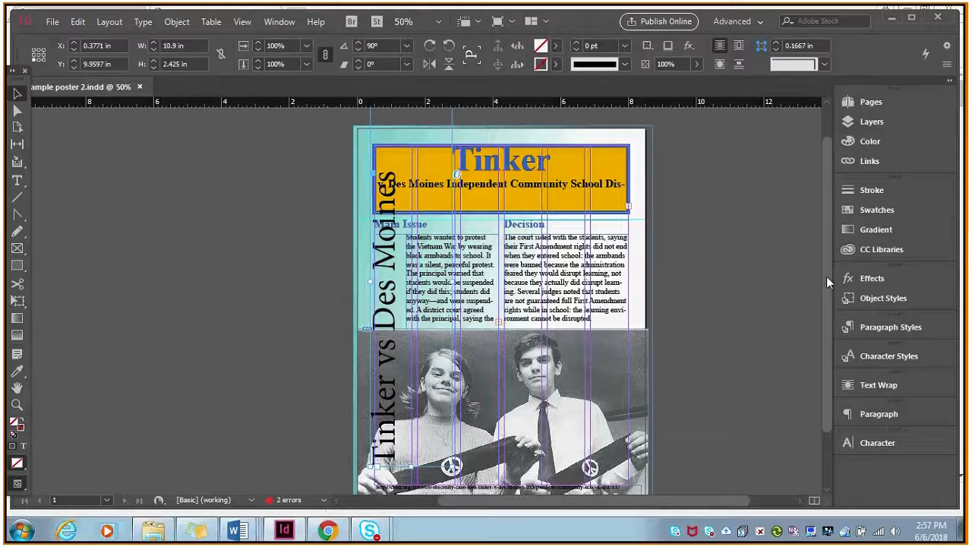
pyautogui.scroll(-1, 427, 217)
pyautogui.click(477, 218)
pyautogui.moveTo(374, 221); pyautogui.dragTo(406, 225)
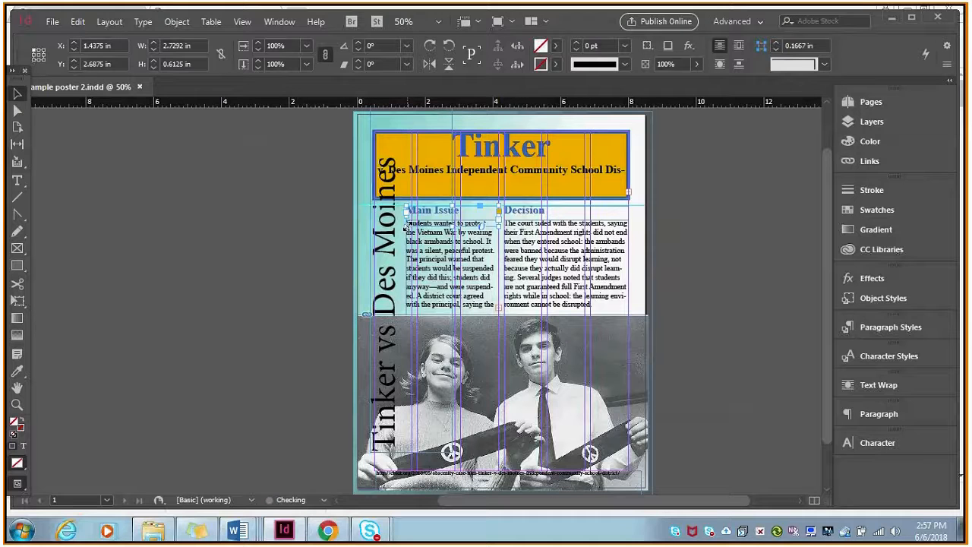
# Try narrowing the yellow title frame to about 6.16 in from its left edge, and delete the frame.
pyautogui.click(379, 162)
pyautogui.click(521, 190)
pyautogui.moveTo(373, 165); pyautogui.dragTo(424, 163)
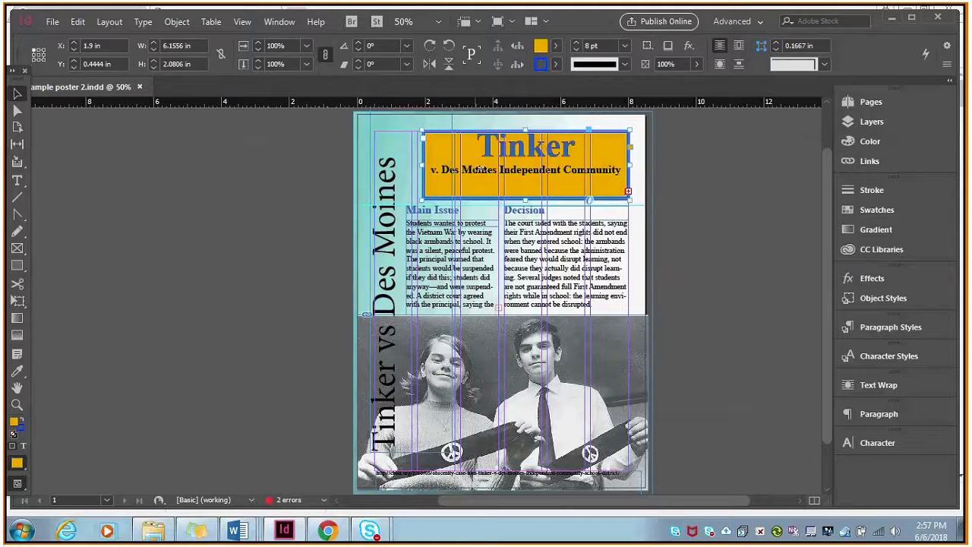
pyautogui.press('Delete')
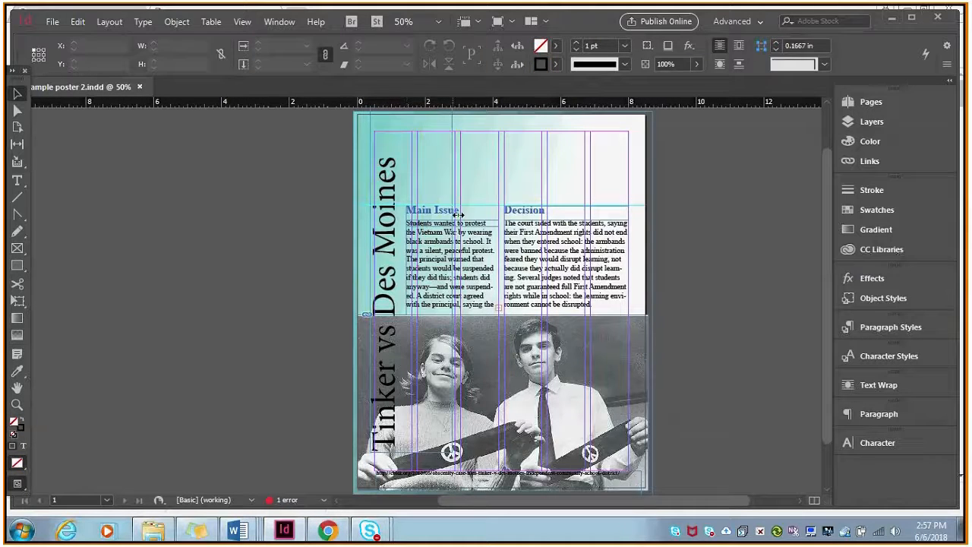
# Move the Main Issue and Decision headings with their body text frames up to the page's top margin, at Y 0.5 in.
pyautogui.click(455, 217)
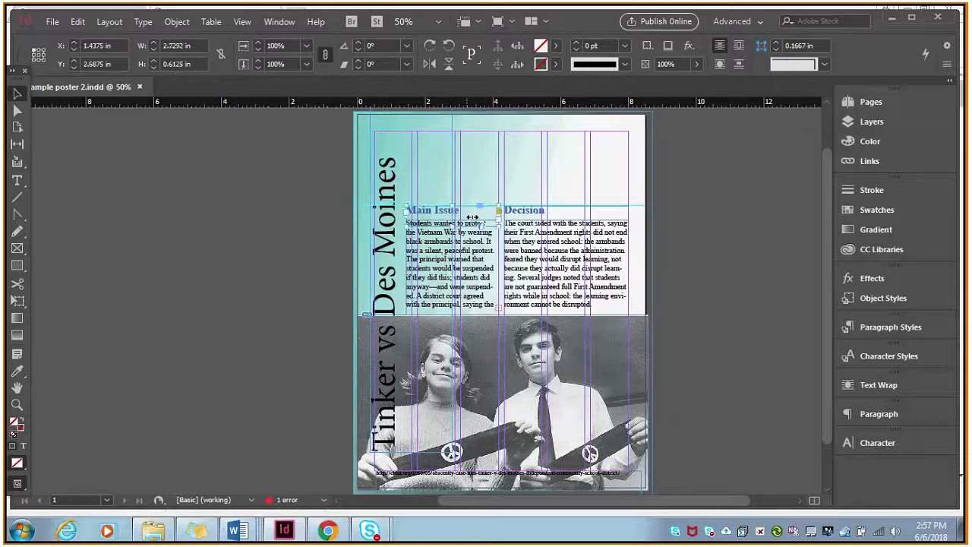
pyautogui.doubleClick(471, 217)
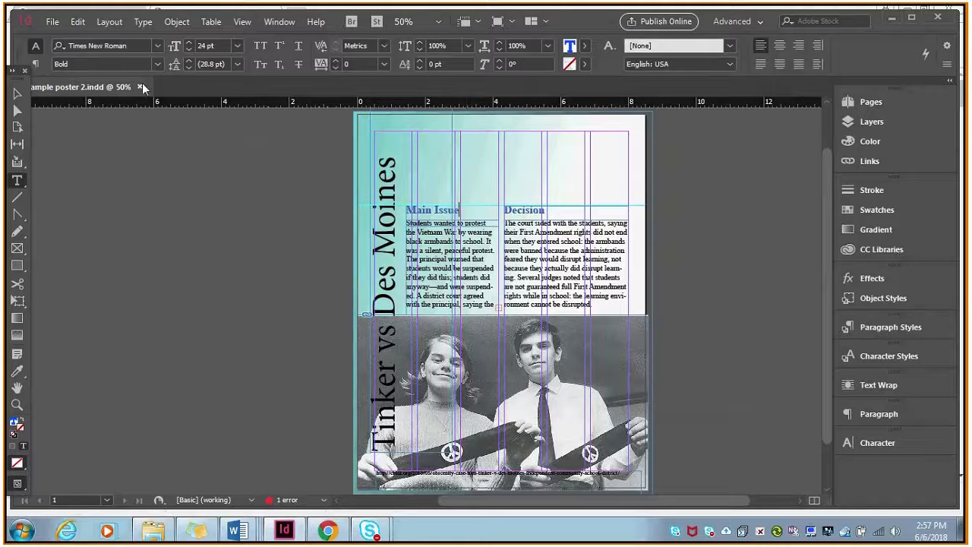
pyautogui.press('Escape')
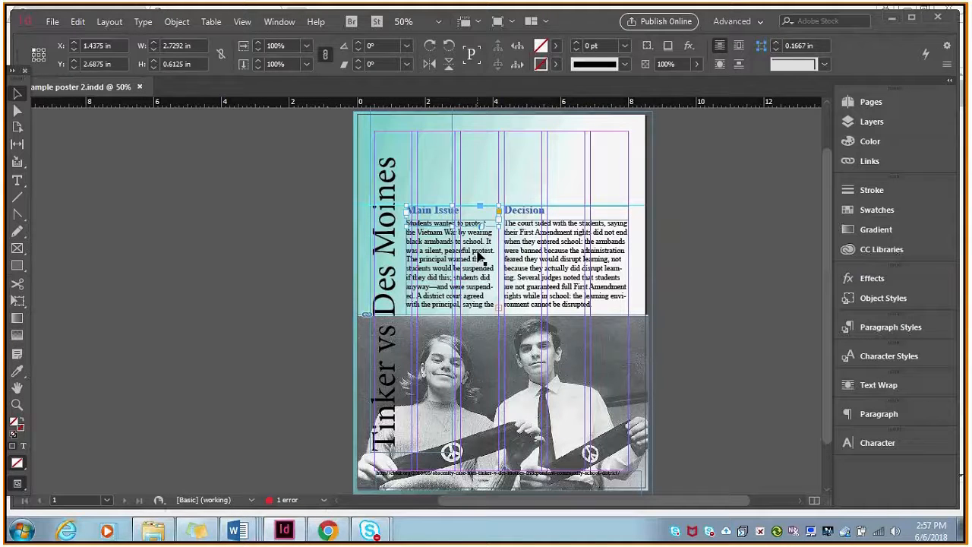
pyautogui.keyDown('shift'); pyautogui.click(546, 261); pyautogui.keyUp('shift')
pyautogui.moveTo(545, 260); pyautogui.dragTo(545, 187)
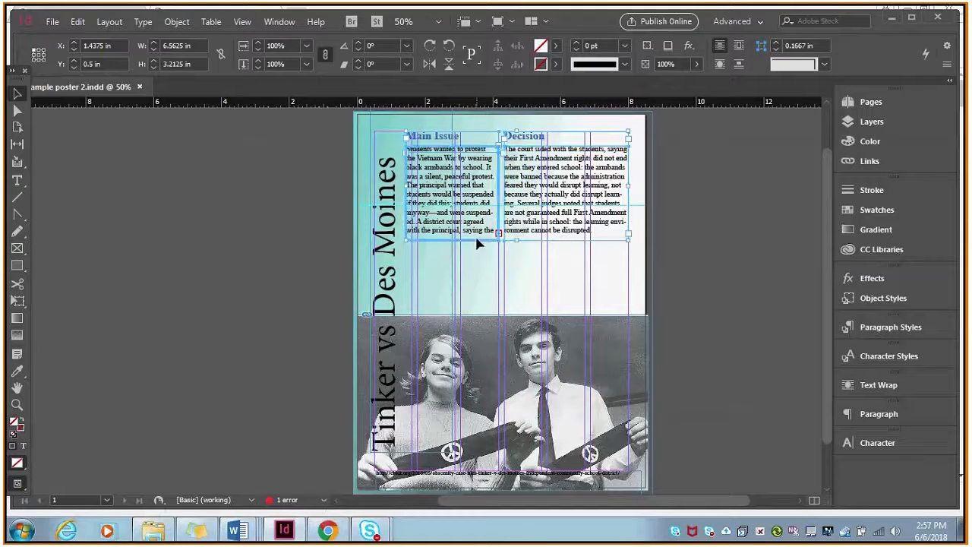
# Crop the photo frame from its left edge to about 6.82 in wide and shift the image rightward inside it to X -1 in.
pyautogui.click(492, 369)
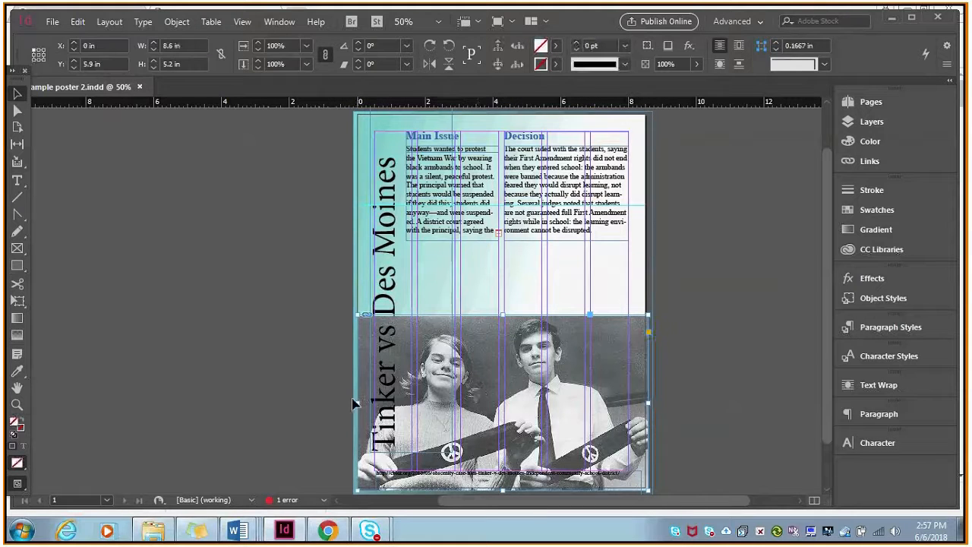
pyautogui.moveTo(357, 403); pyautogui.dragTo(419, 403)
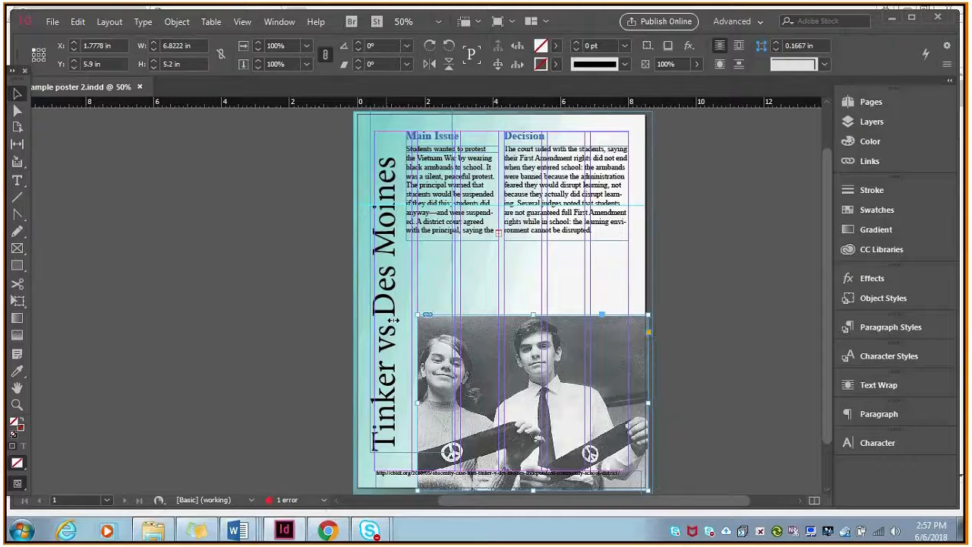
pyautogui.click(474, 383)
pyautogui.press('Right')
pyautogui.press('Right')
pyautogui.press('Right')
pyautogui.press('Right')
pyautogui.press('Right')
pyautogui.press('Right')
pyautogui.press('Right')
pyautogui.press('Right')
pyautogui.press('Right')
pyautogui.press('Right')
pyautogui.press('Right')
pyautogui.press('Right')
pyautogui.press('Right')
pyautogui.press('Right')
pyautogui.press('Right')
pyautogui.press('Right')
pyautogui.press('Right')
pyautogui.press('Right')
pyautogui.press('Right')
pyautogui.press('Right')
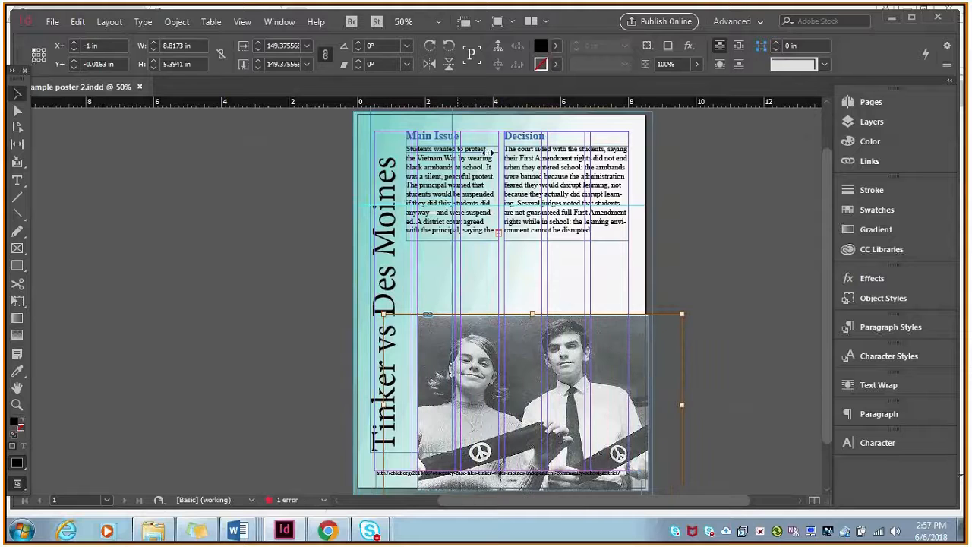
# Save the poster document.
pyautogui.moveTo(828, 272)
pyautogui.mouseDown()
pyautogui.moveTo(827, 231)
pyautogui.moveTo(826, 266)
pyautogui.mouseUp()
pyautogui.click(52, 22)
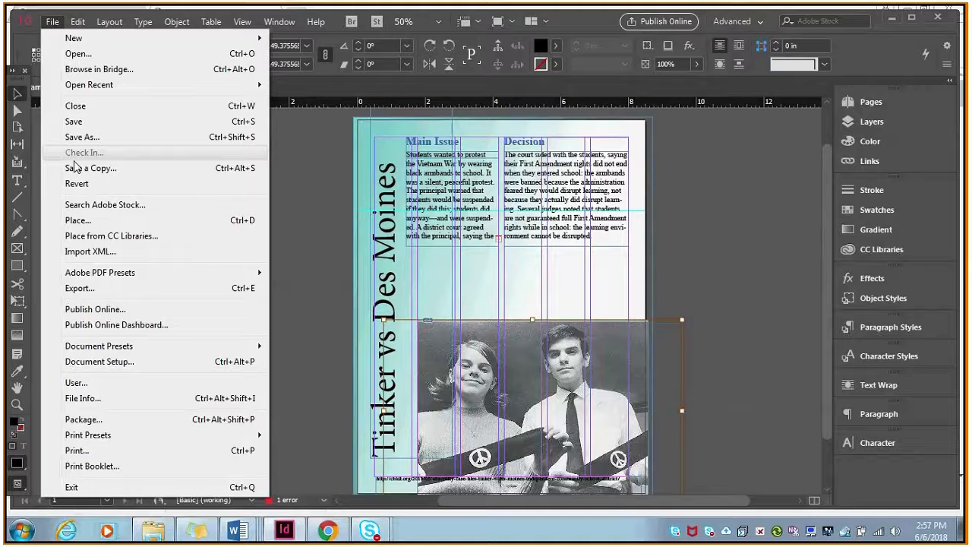
pyautogui.click(292, 348)
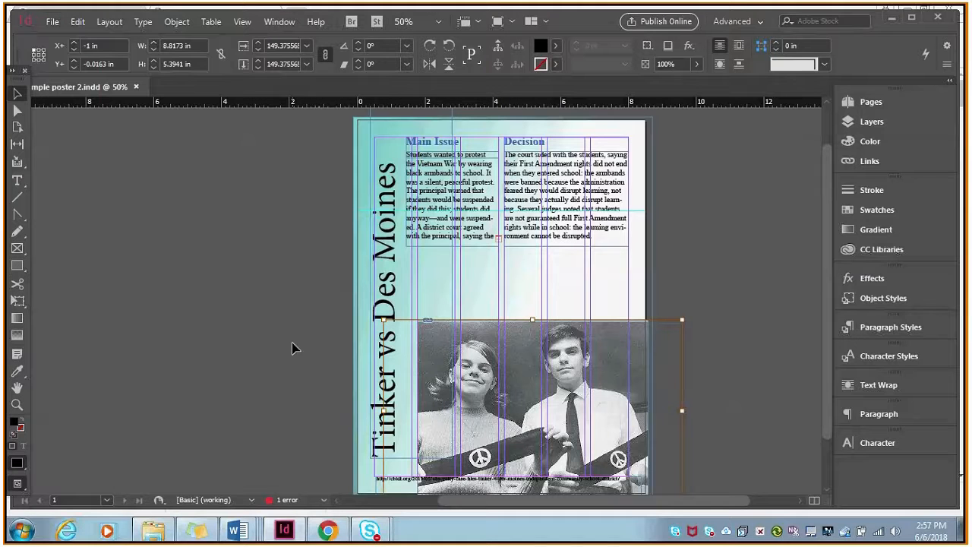
# Export the poster as the Adobe PDF (Print) file sample poster 2.pdf with the High Quality Print settings, proceeding despite overset text.
pyautogui.click(52, 22)
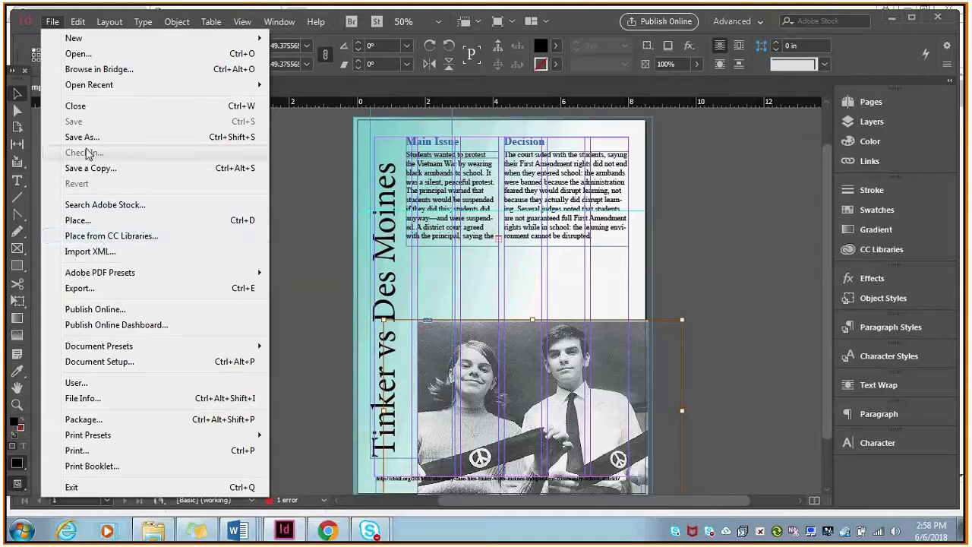
pyautogui.click(79, 288)
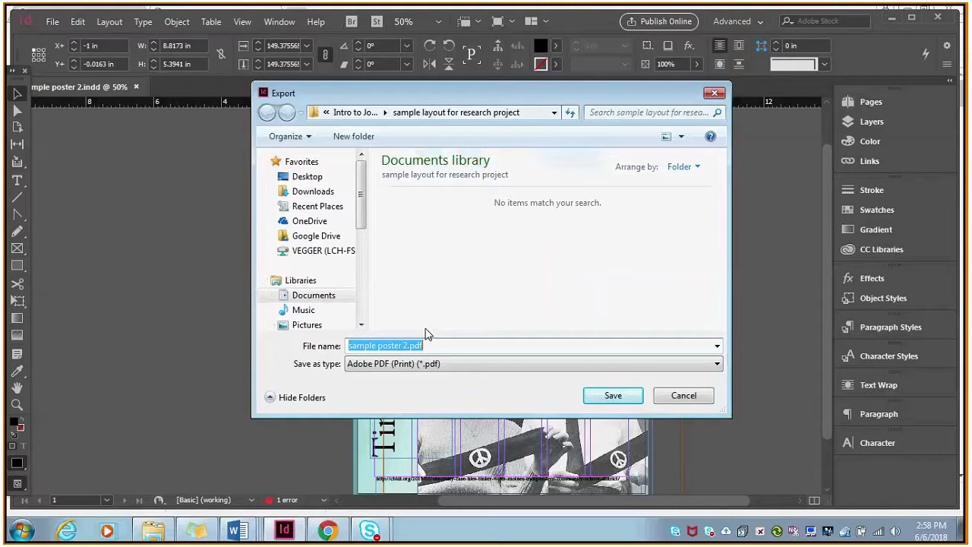
pyautogui.click(612, 396)
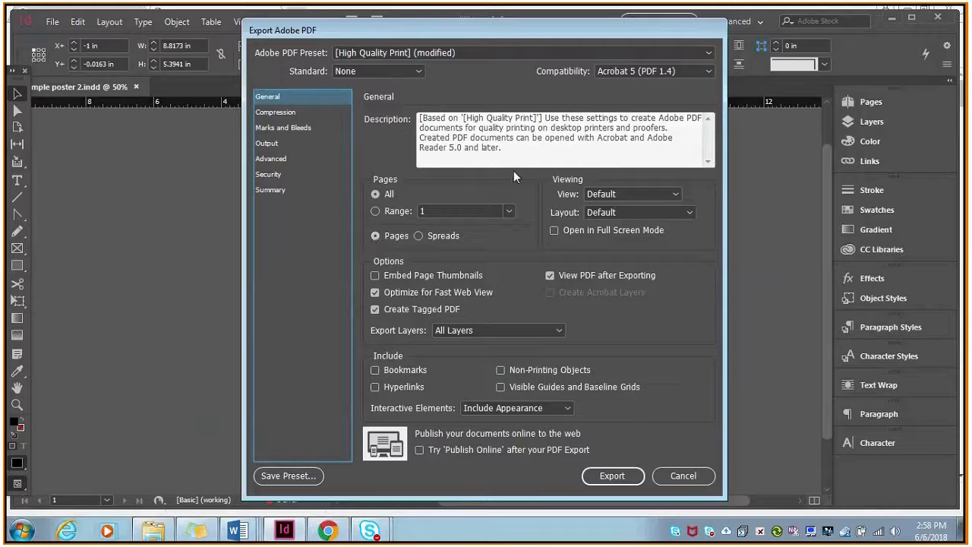
pyautogui.click(613, 477)
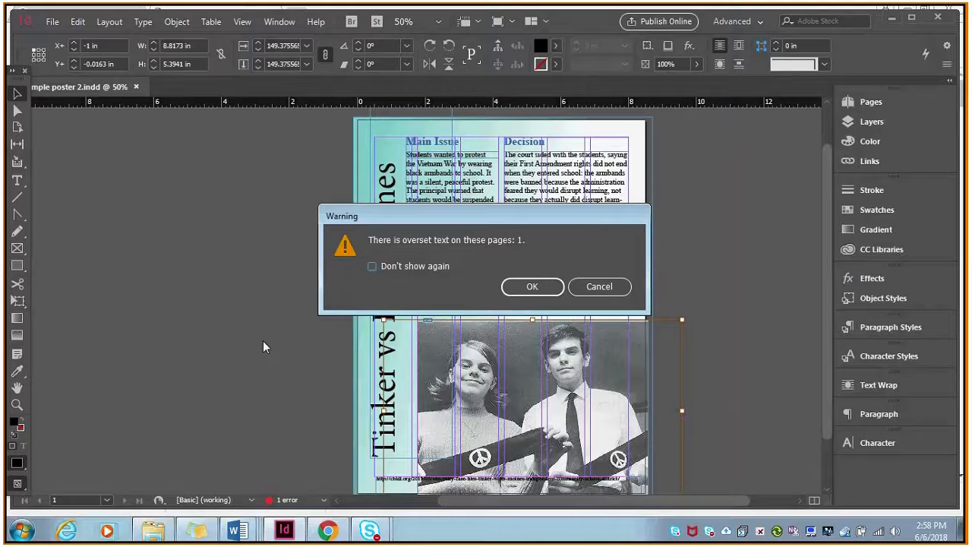
pyautogui.moveTo(530, 220); pyautogui.dragTo(351, 297)
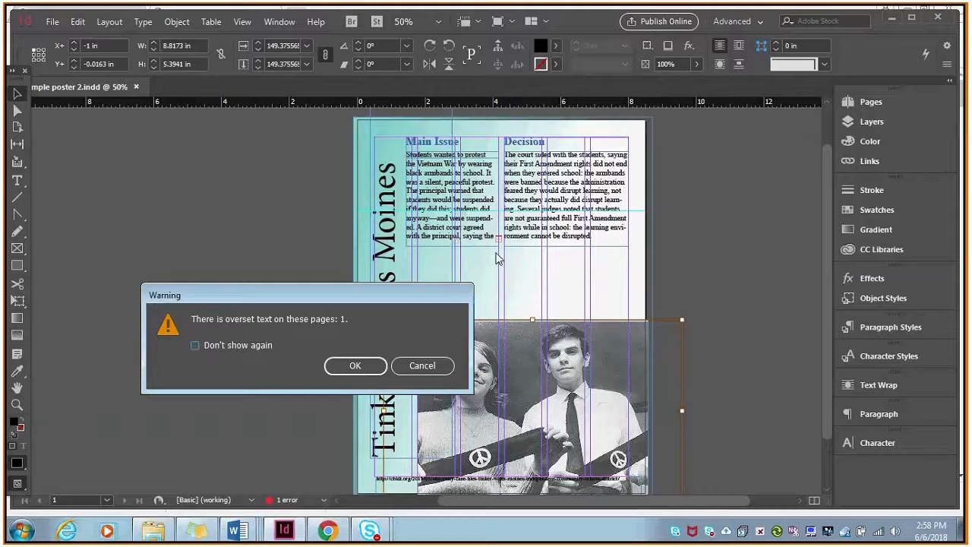
pyautogui.click(345, 369)
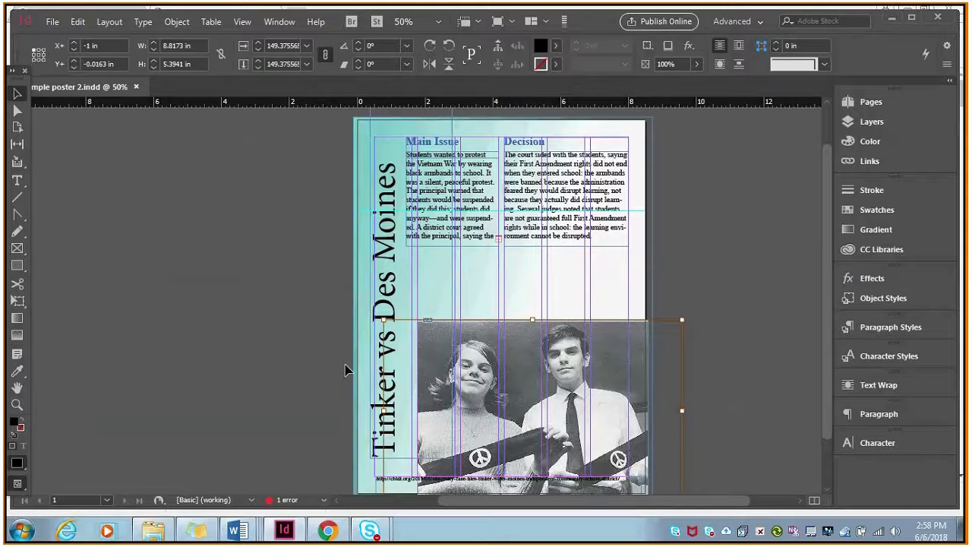
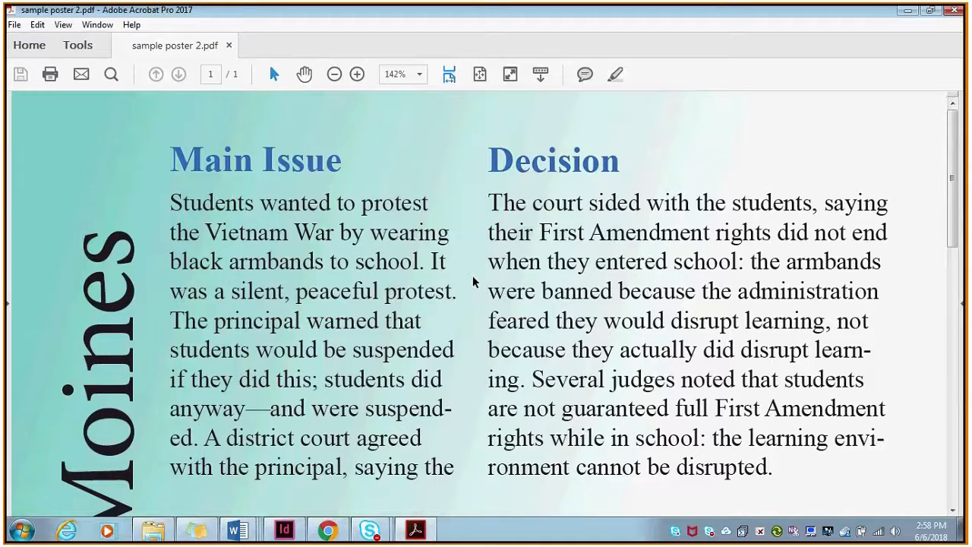
# Examine the exported poster PDF at full-page and closer magnification, checking the title, text columns and photo edges.
pyautogui.click(334, 73)
pyautogui.click(334, 74)
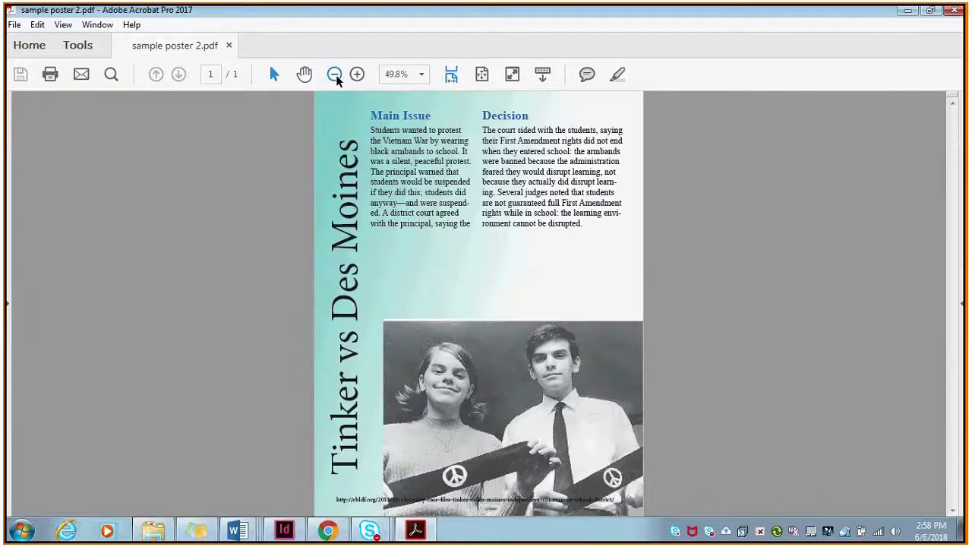
pyautogui.click(335, 74)
pyautogui.click(334, 74)
pyautogui.click(356, 74)
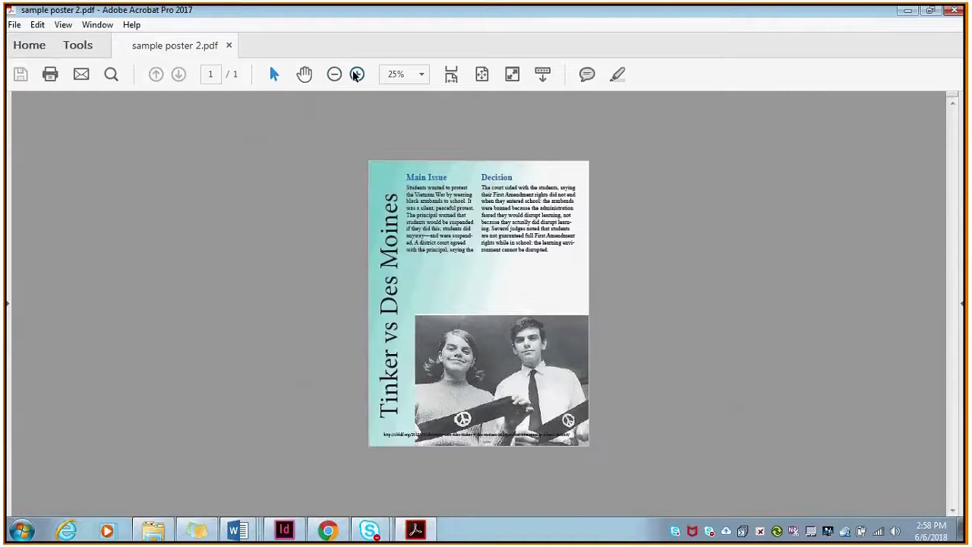
pyautogui.click(357, 74)
pyautogui.click(357, 75)
pyautogui.moveTo(955, 273); pyautogui.dragTo(956, 331)
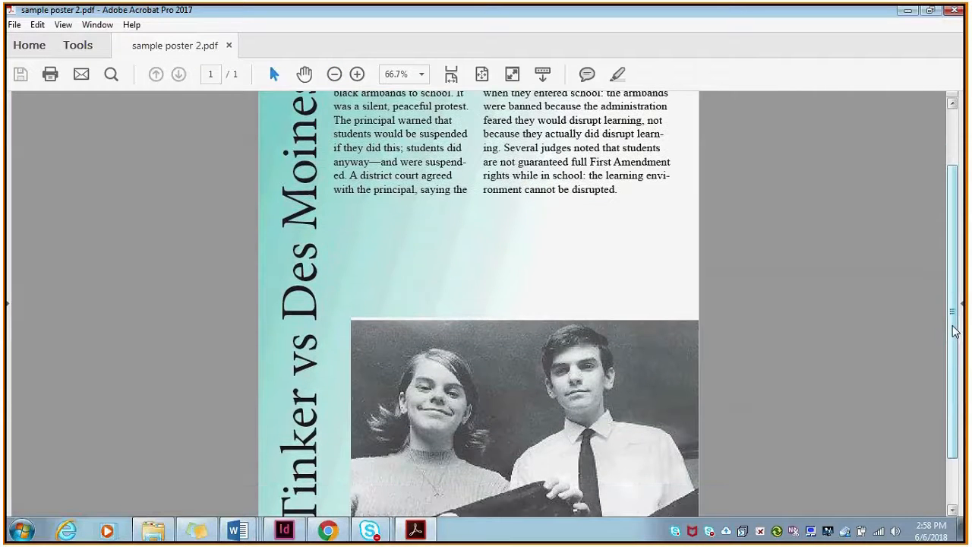
pyautogui.scroll(-1, 460, 272)
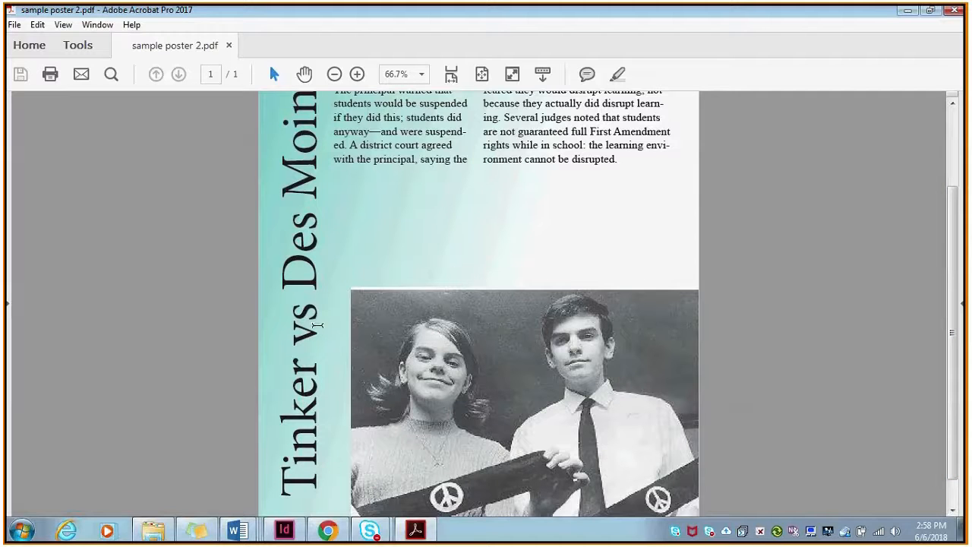
# Switch to InDesign and crop the photo frame's top edge down slightly to hide the white strip above the image.
pyautogui.hotkey('alt', 'Tab')
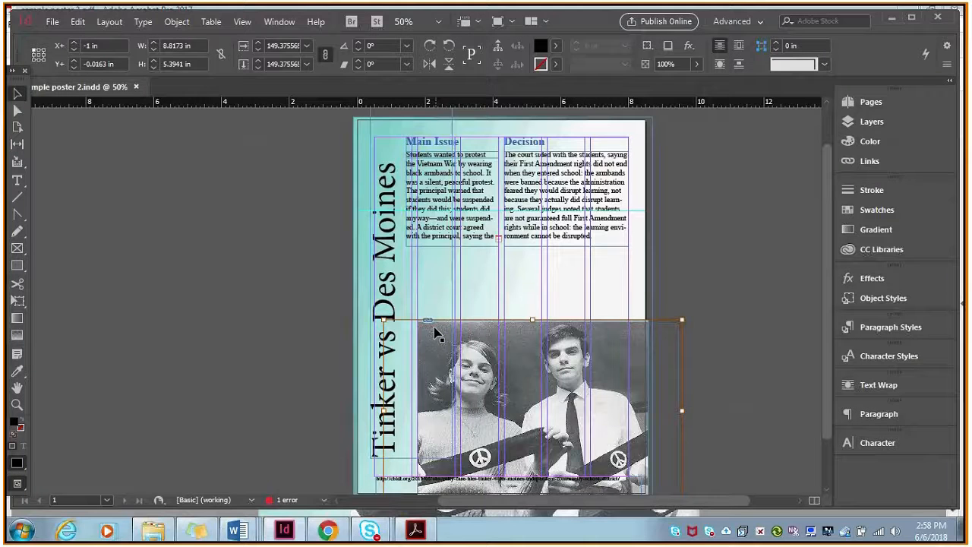
pyautogui.moveTo(437, 334); pyautogui.dragTo(508, 328)
pyautogui.hotkey('ctrl', 'z')
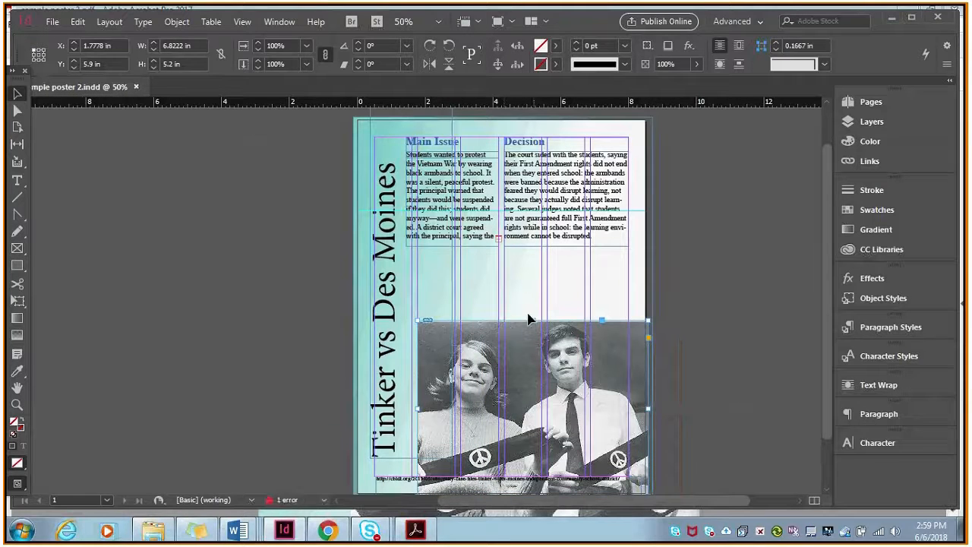
pyautogui.moveTo(530, 319); pyautogui.dragTo(534, 323)
pyautogui.click(547, 307)
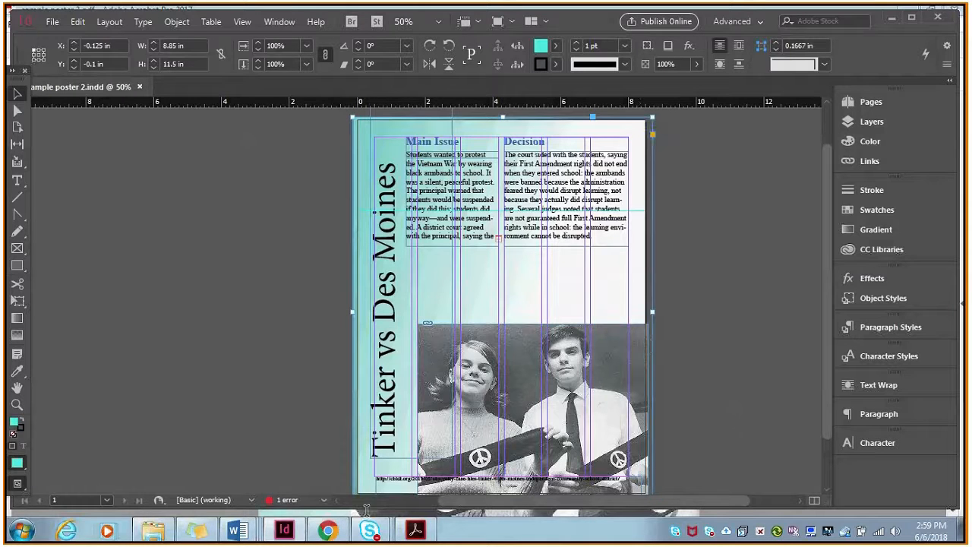
# Switch to Acrobat and review the exported poster PDF from the headings down to the photo and the source URL.
pyautogui.click(408, 532)
pyautogui.moveTo(956, 330); pyautogui.dragTo(957, 254)
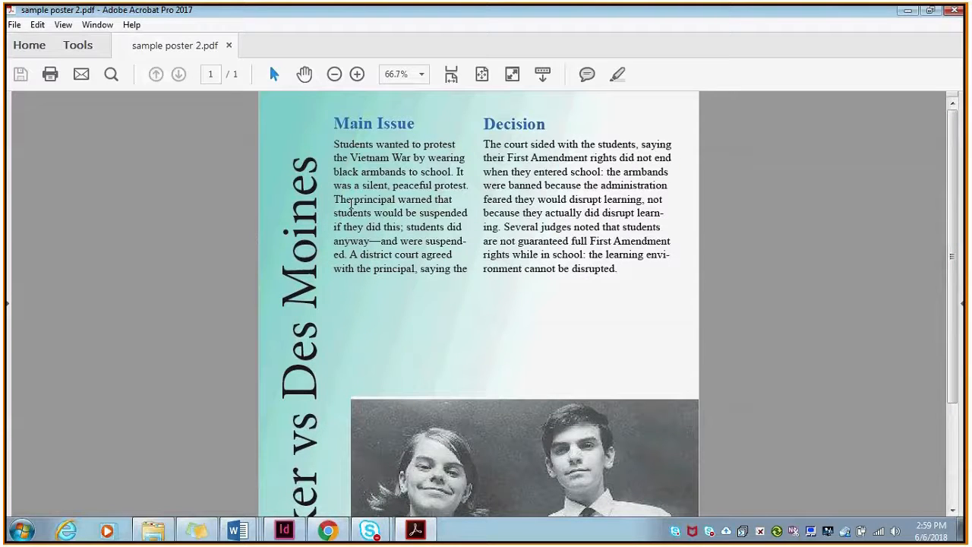
pyautogui.moveTo(954, 259); pyautogui.dragTo(954, 360)
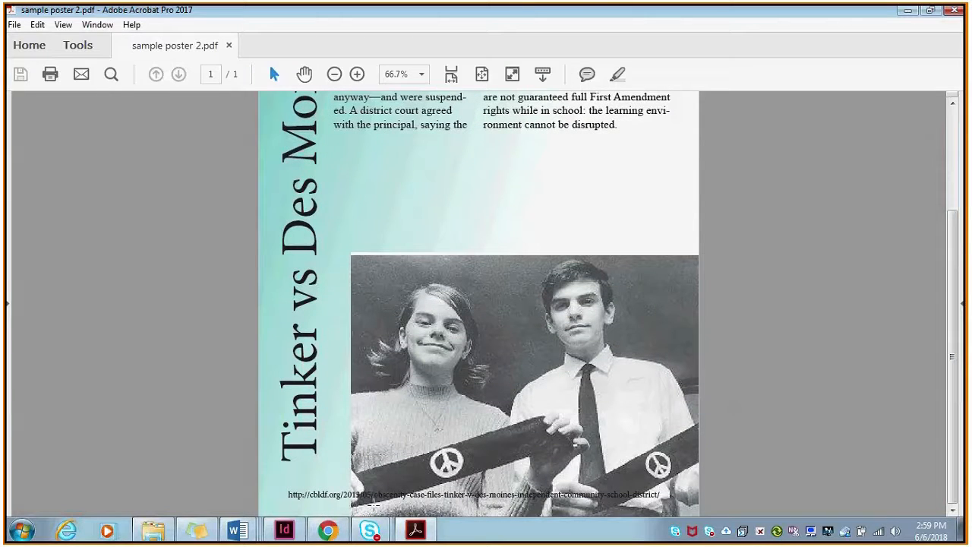
pyautogui.click(285, 529)
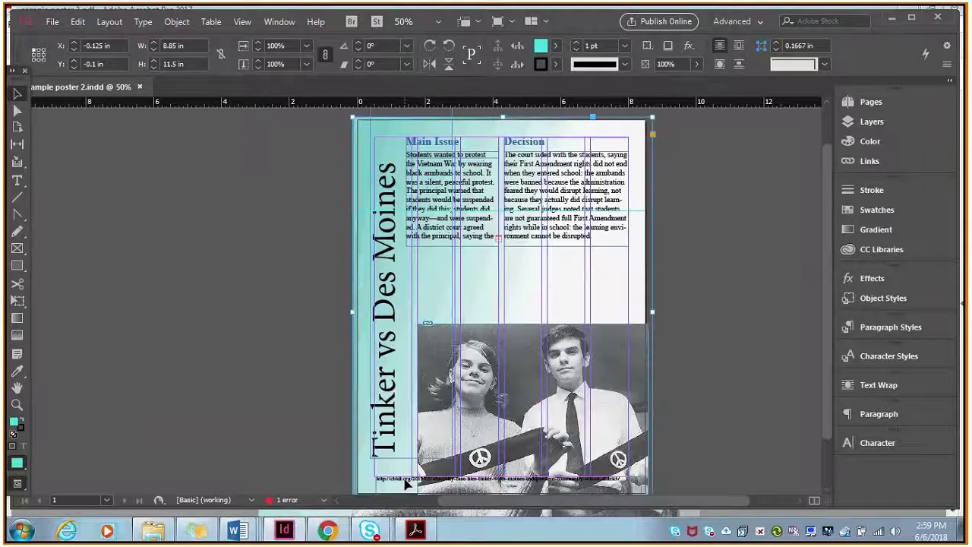
pyautogui.click(415, 531)
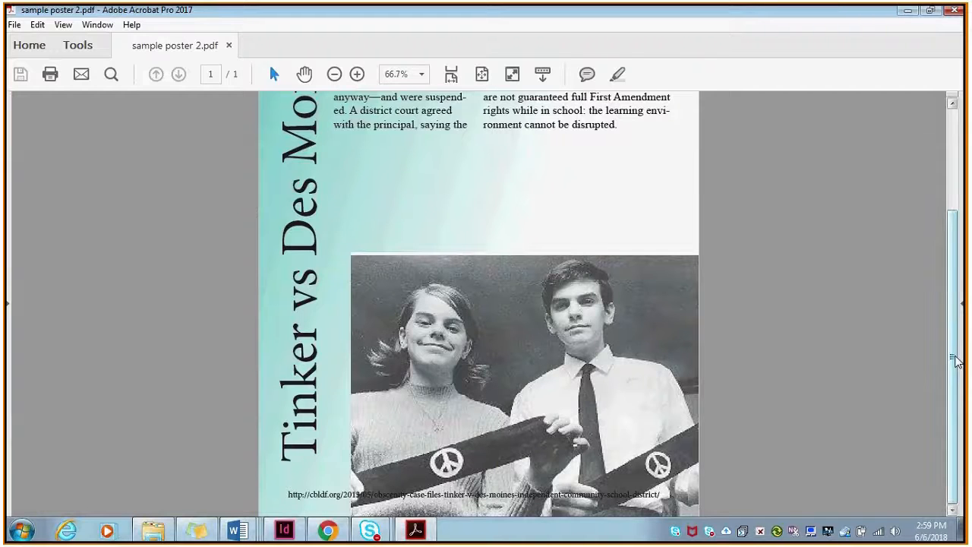
pyautogui.scroll(3, 958, 271)
pyautogui.moveTo(959, 271); pyautogui.dragTo(955, 391)
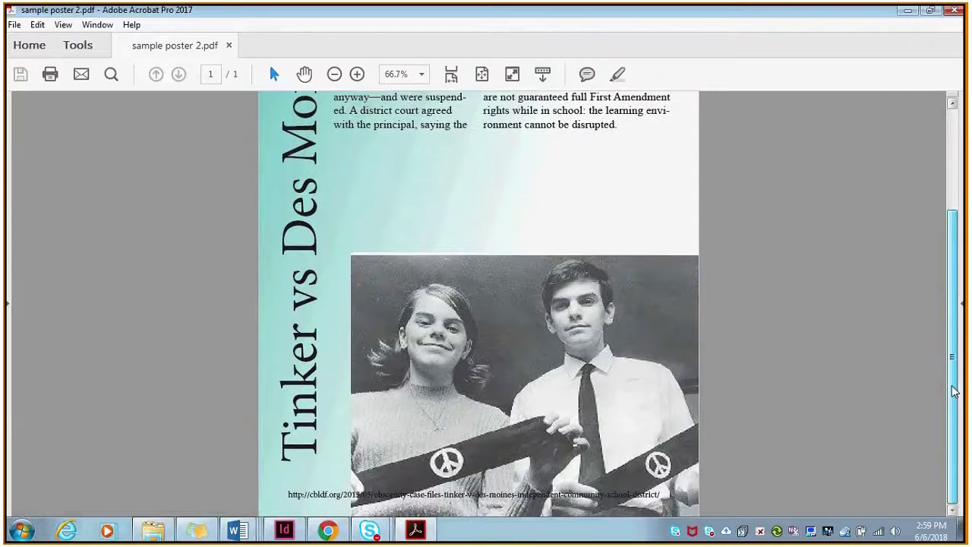